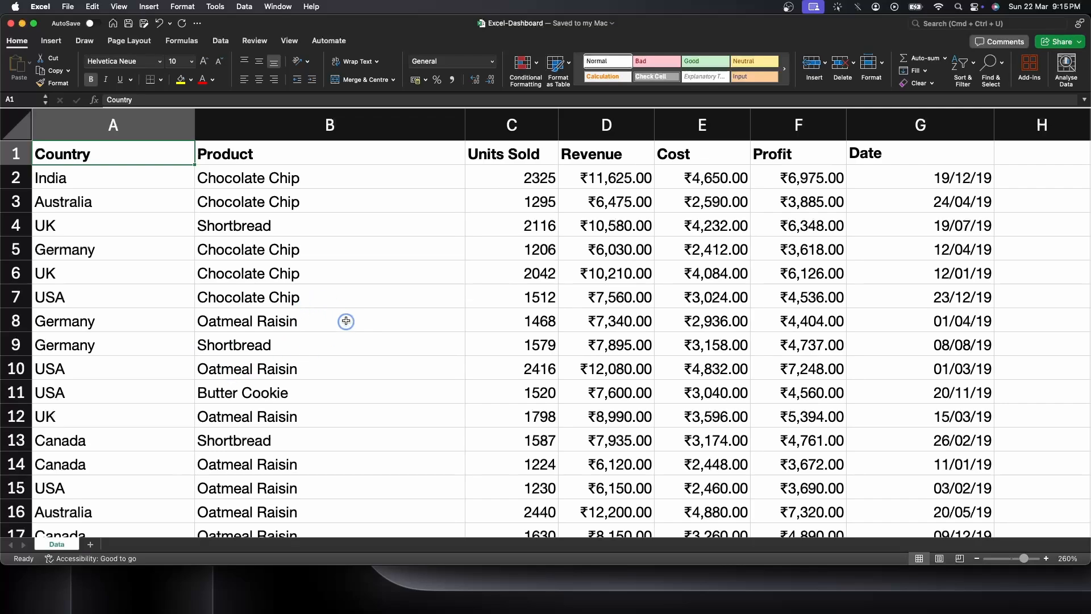
Convert the sales data range $A$1:$G$501 into a table with headers.
{"action": "left_click", "coordinate": [347, 313]}
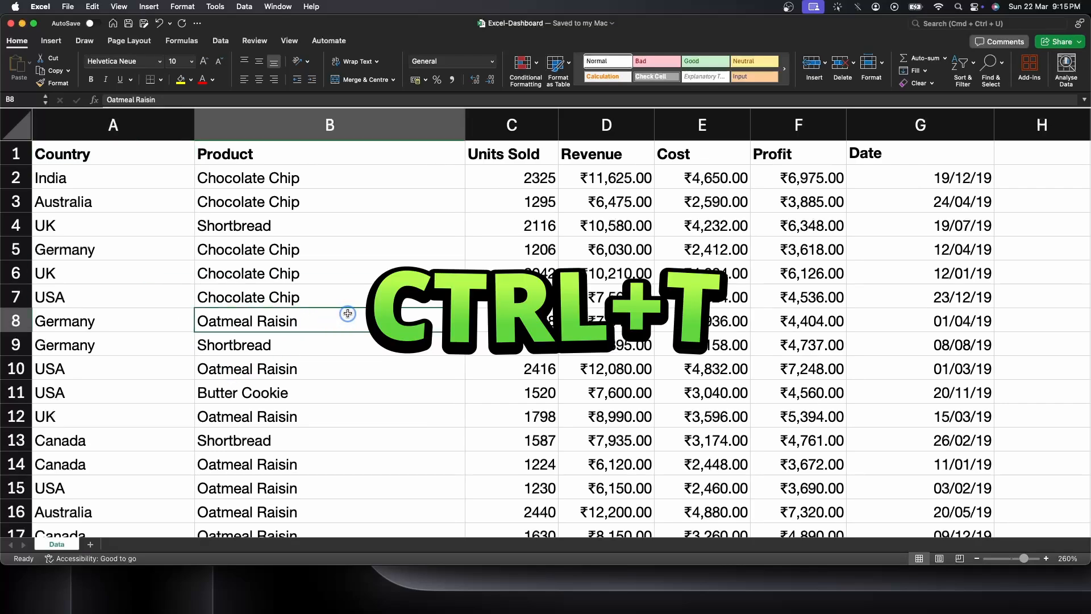
{"action": "key", "text": "ctrl+t"}
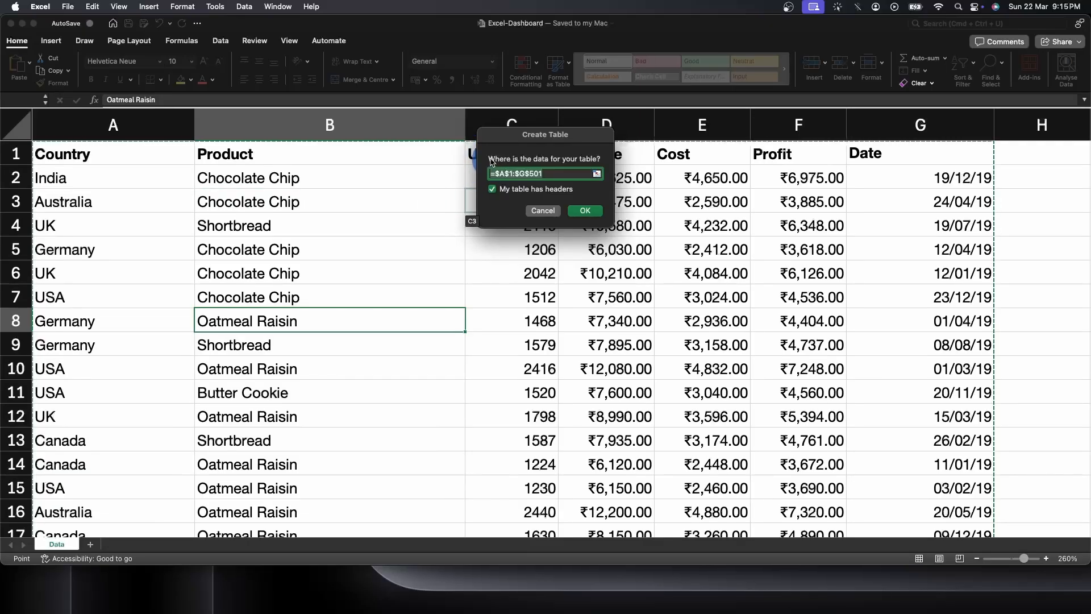
{"action": "left_click", "coordinate": [585, 211]}
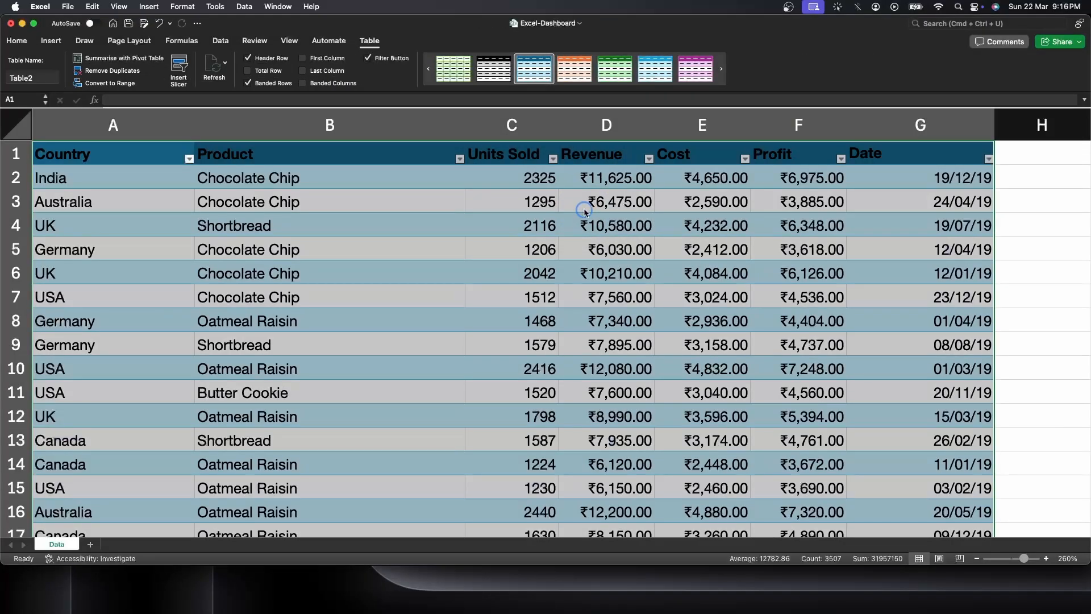
{"action": "left_click", "coordinate": [585, 209]}
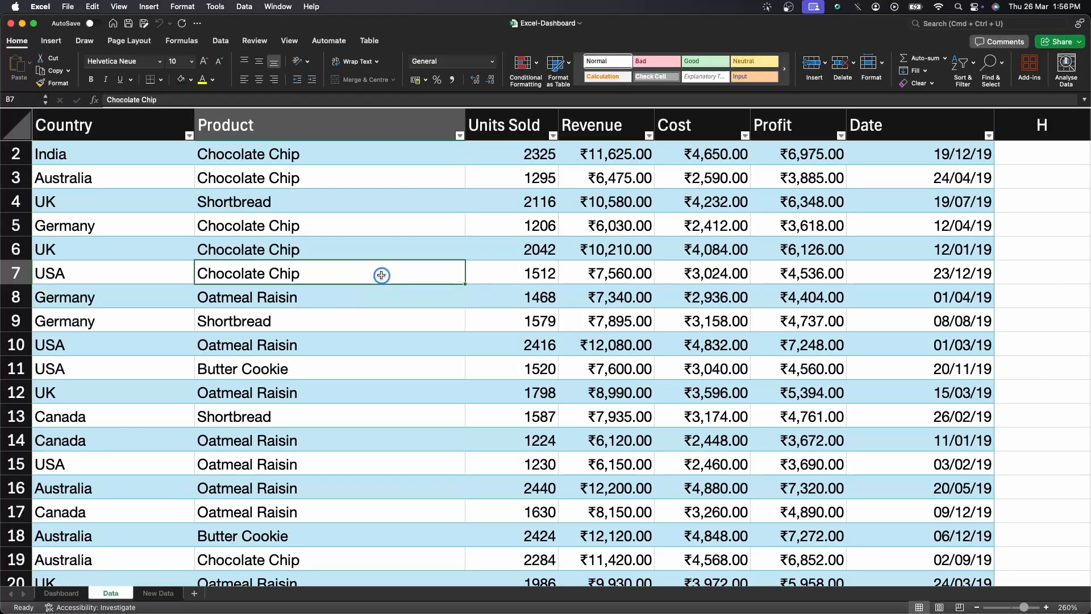
Insert a PivotTable from Table2 placed on a new worksheet.
{"action": "left_click", "coordinate": [49, 42]}
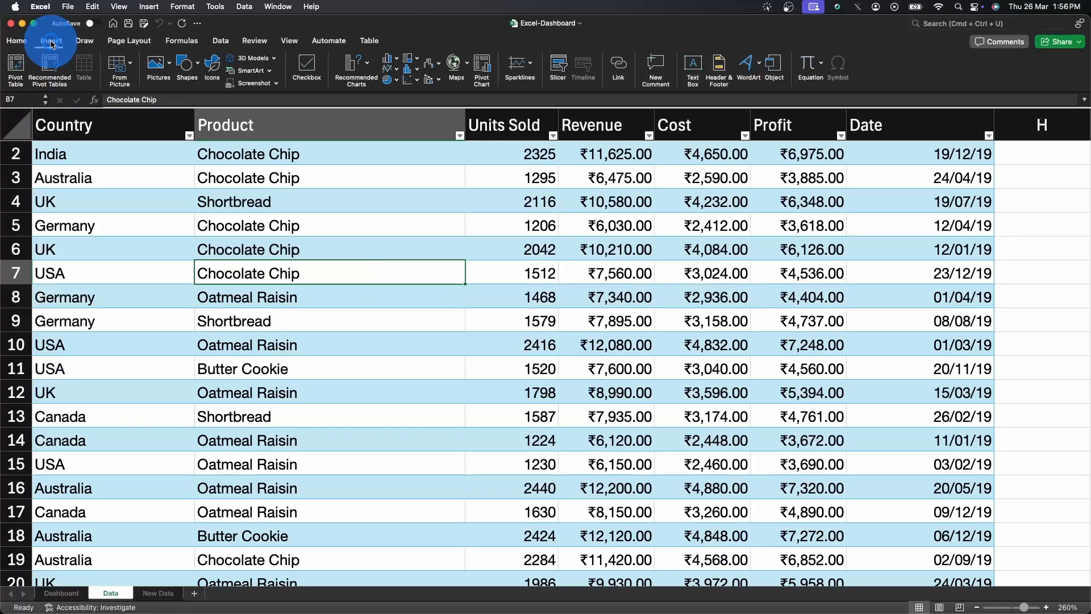
{"action": "left_click", "coordinate": [16, 67]}
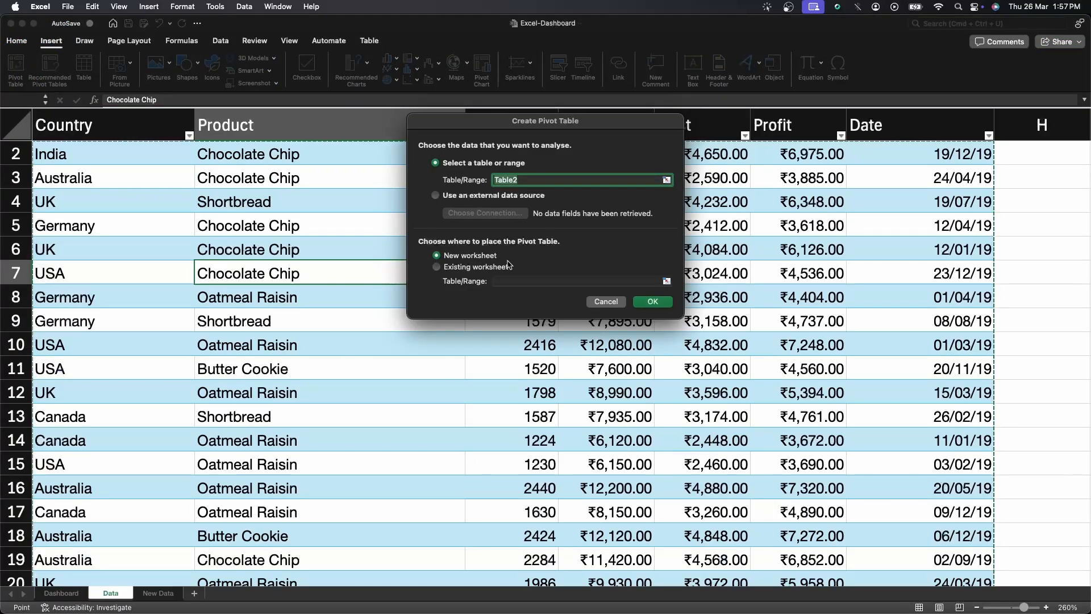
{"action": "left_click", "coordinate": [648, 302]}
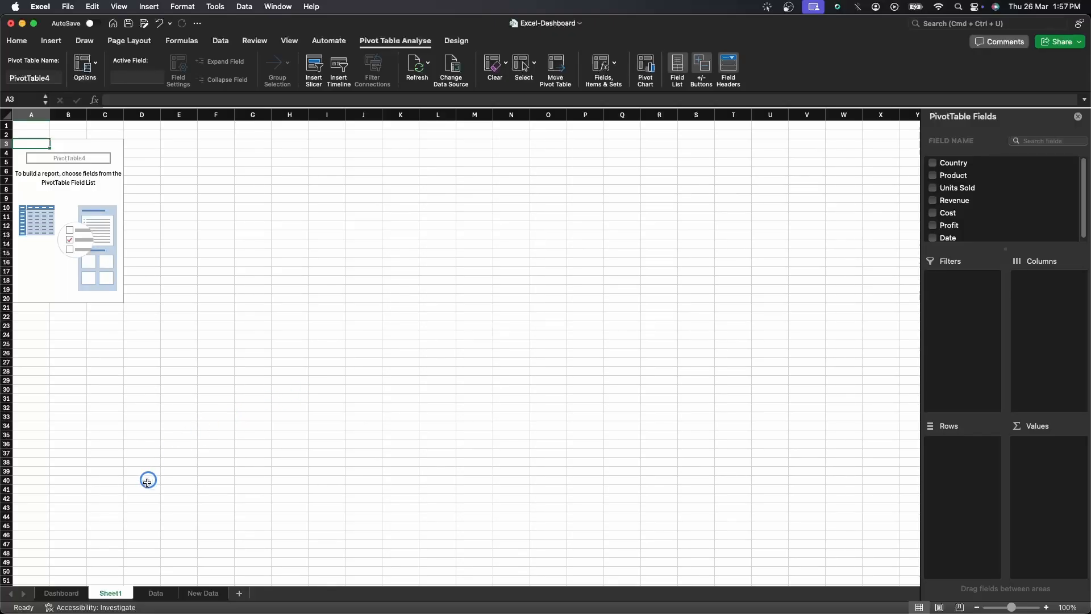
Rename the new pivot sheet to "Profit by Country & Product".
{"action": "left_click_drag", "start_coordinate": [110, 597], "coordinate": [186, 596]}
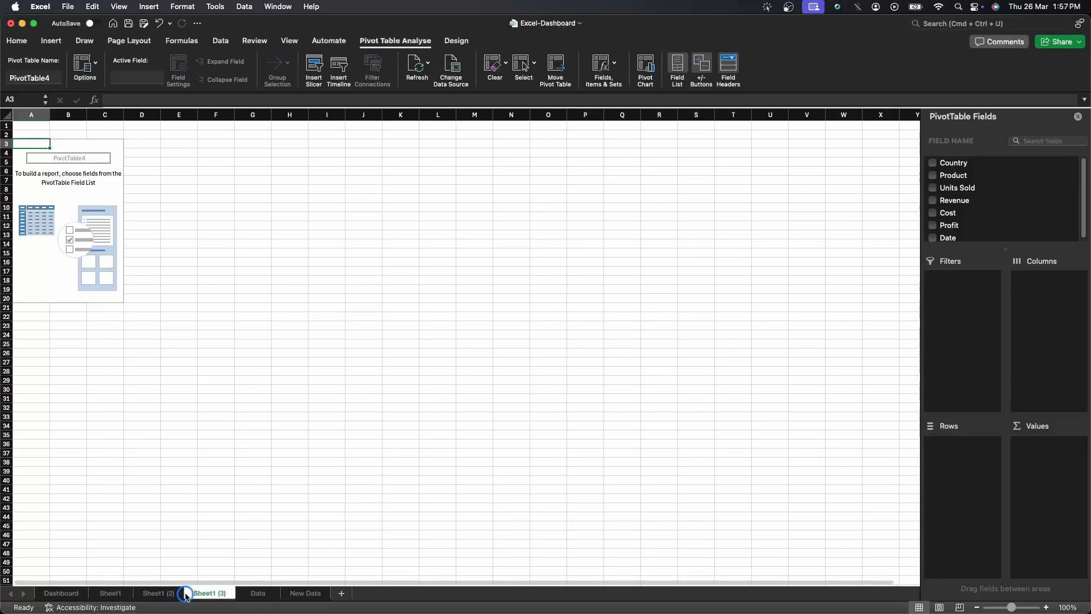
{"action": "left_click", "coordinate": [117, 597]}
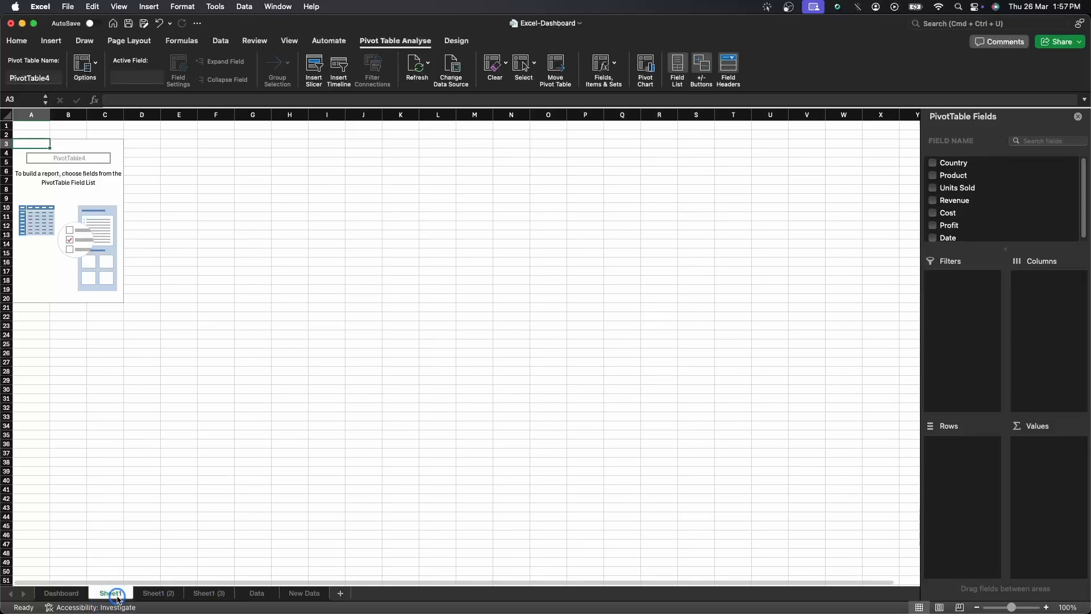
{"action": "right_click", "coordinate": [116, 596]}
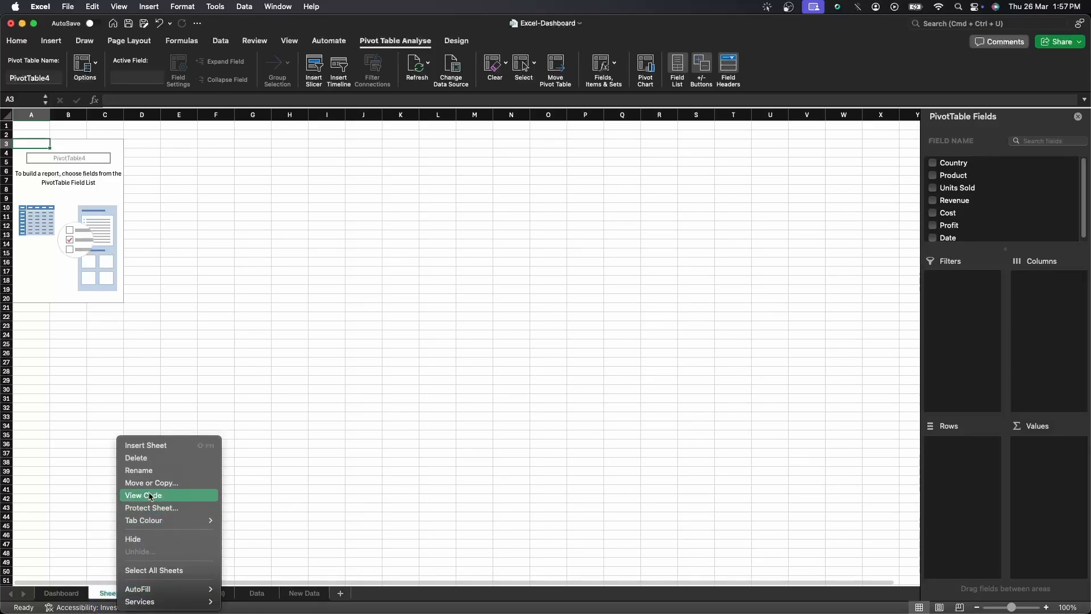
{"action": "left_click", "coordinate": [141, 471]}
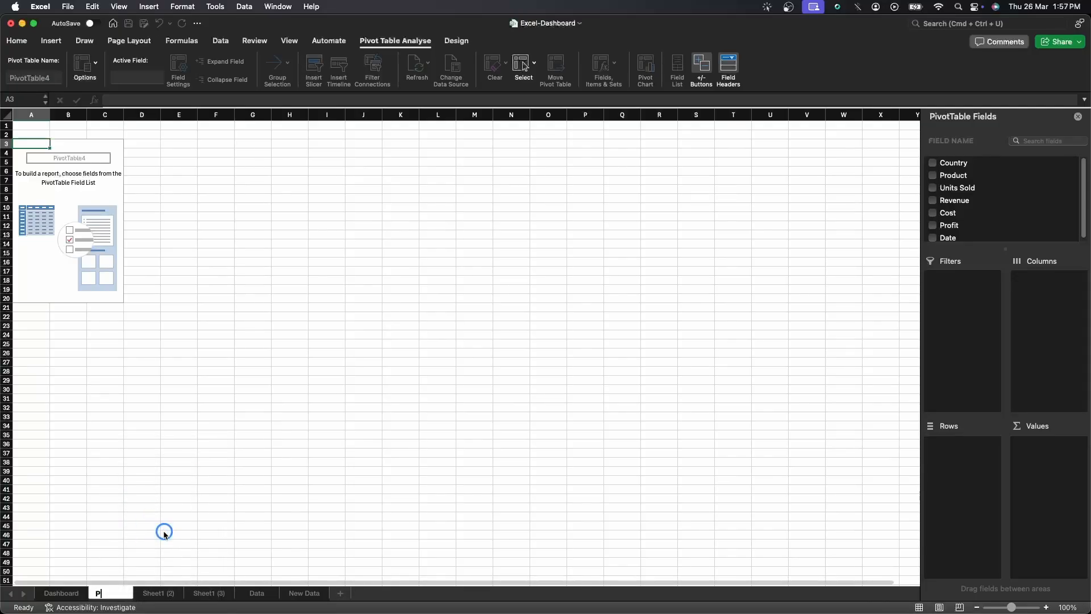
{"action": "type", "text": "Profit by Country"}
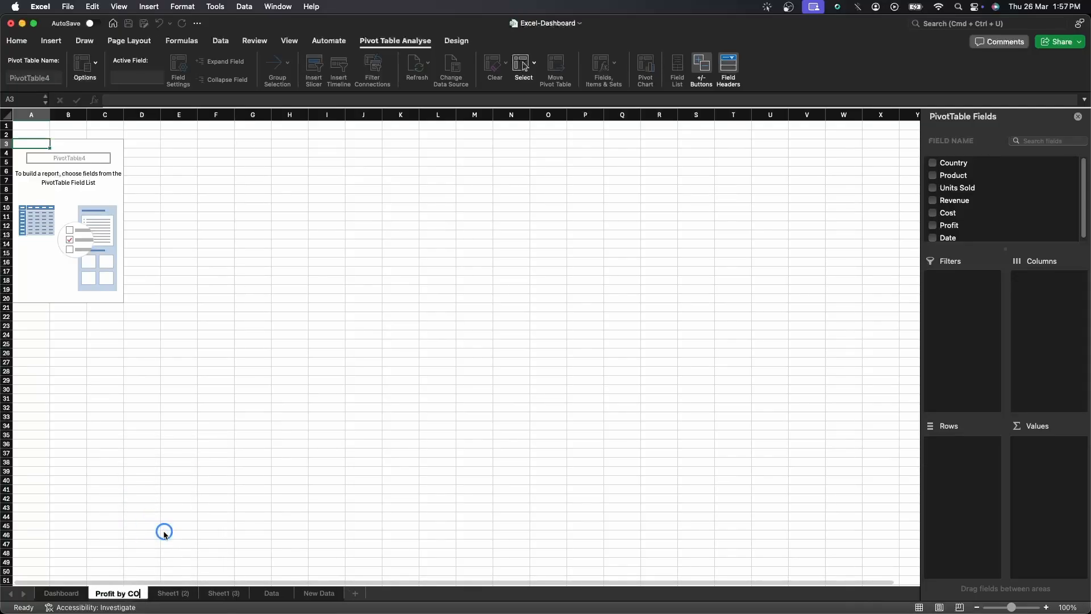
{"action": "type", "text": " & "}
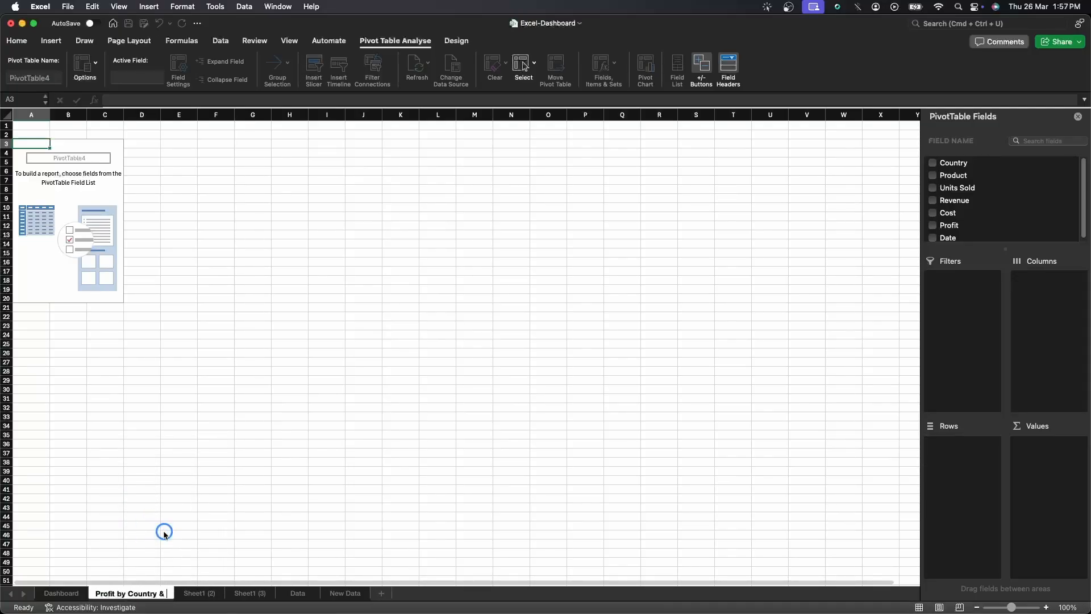
{"action": "type", "text": "Product"}
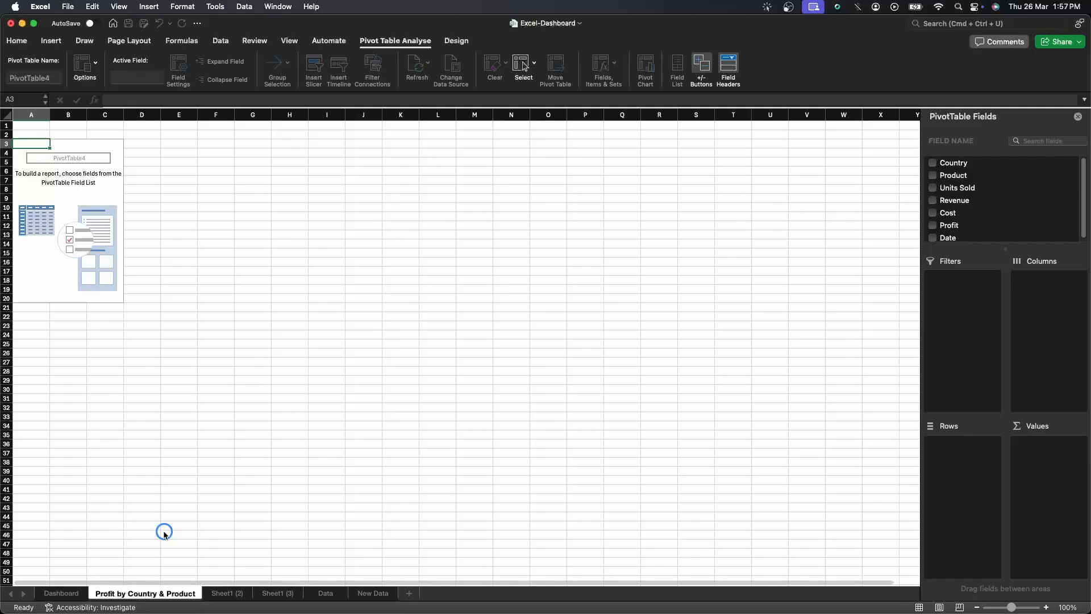
{"action": "key", "text": "Return"}
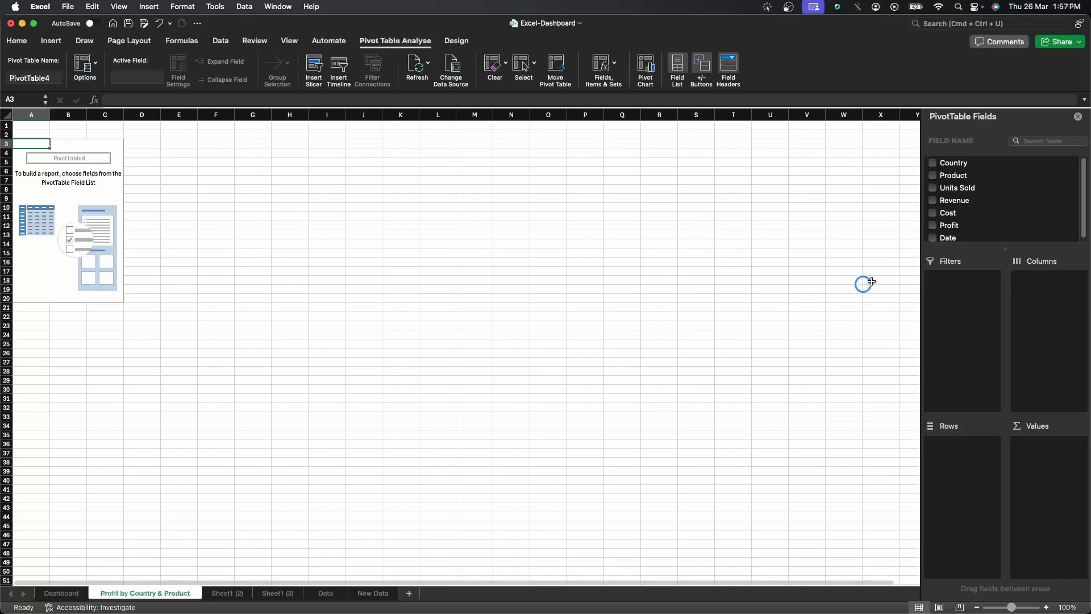
Build the pivot with Country as rows, Product as columns and Profit summed as values.
{"action": "left_click_drag", "start_coordinate": [954, 162], "coordinate": [975, 464]}
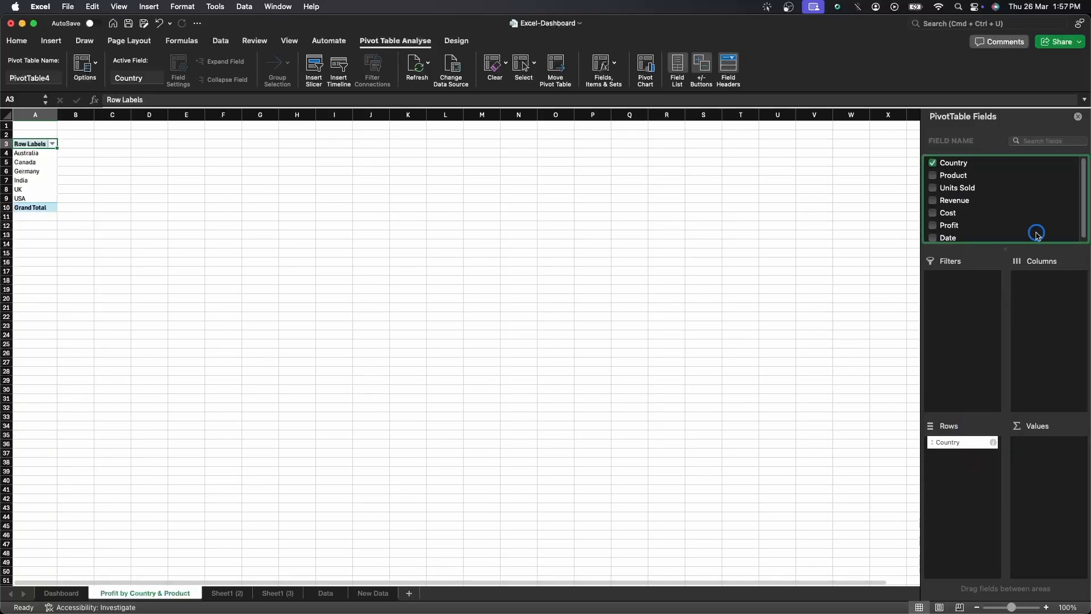
{"action": "left_click_drag", "start_coordinate": [955, 176], "coordinate": [1034, 298]}
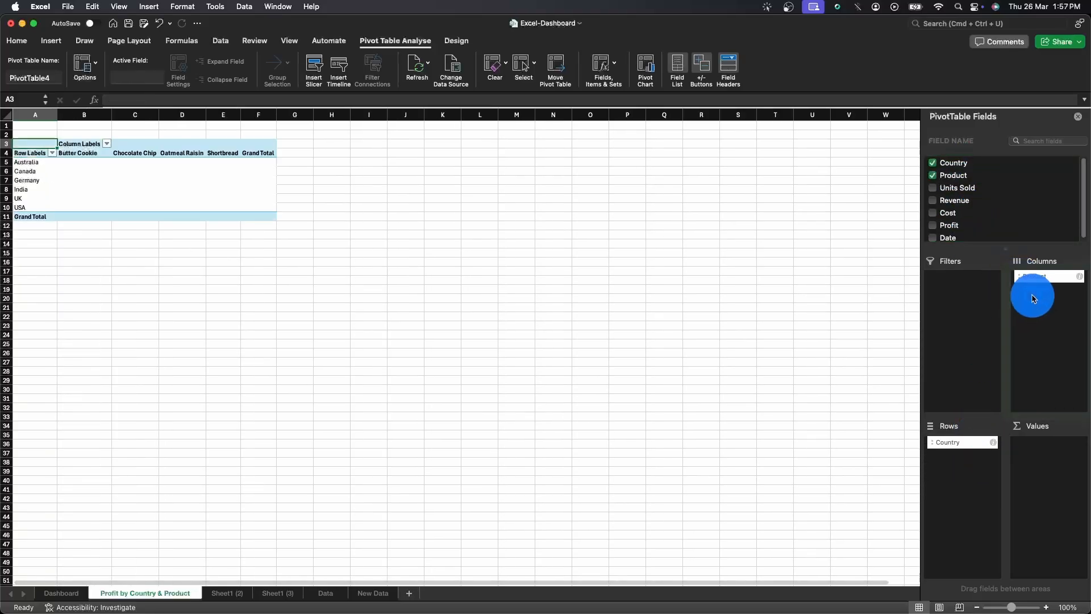
{"action": "left_click_drag", "start_coordinate": [955, 229], "coordinate": [1037, 460]}
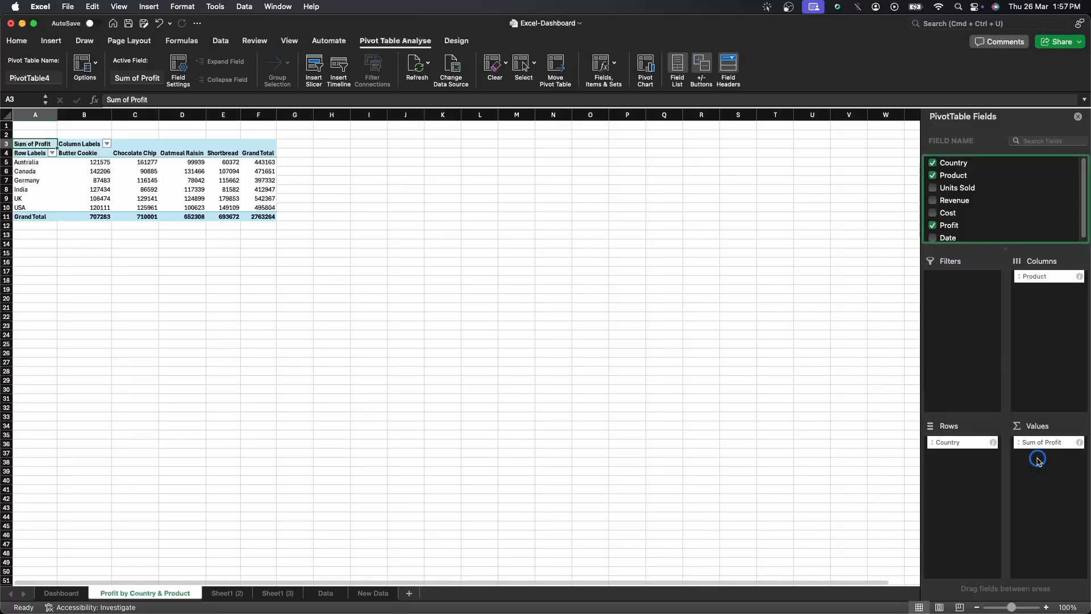
Format the pivot's profit values as Currency with no decimal places.
{"action": "left_click", "coordinate": [1047, 607]}
{"action": "left_click", "coordinate": [1050, 609]}
{"action": "left_click", "coordinate": [1049, 609]}
{"action": "left_click", "coordinate": [1049, 609]}
{"action": "left_click", "coordinate": [1049, 608]}
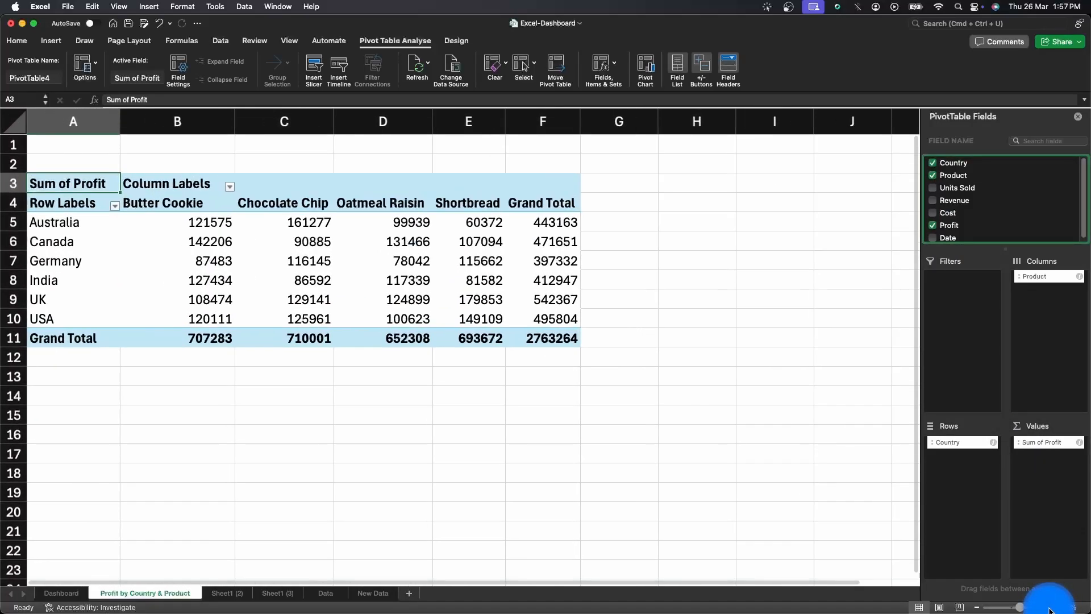
{"action": "left_click", "coordinate": [1049, 609]}
{"action": "left_click", "coordinate": [1050, 609]}
{"action": "left_click", "coordinate": [1050, 609]}
{"action": "left_click", "coordinate": [1049, 608]}
{"action": "left_click", "coordinate": [1050, 609]}
{"action": "left_click", "coordinate": [1049, 608]}
{"action": "left_click", "coordinate": [1049, 609]}
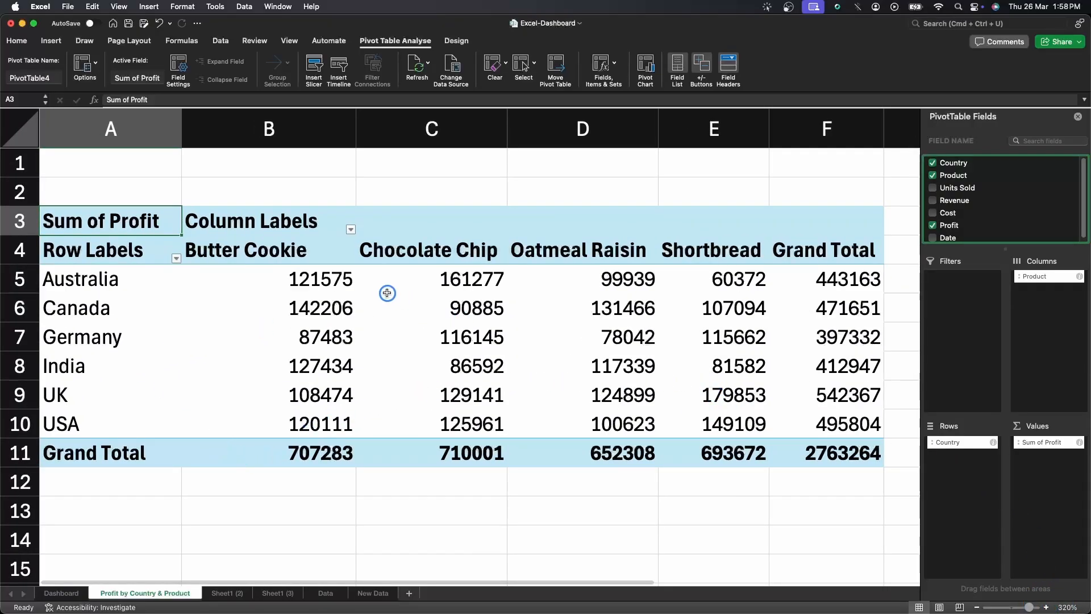
{"action": "left_click", "coordinate": [333, 279]}
{"action": "left_click_drag", "start_coordinate": [319, 276], "coordinate": [811, 453]}
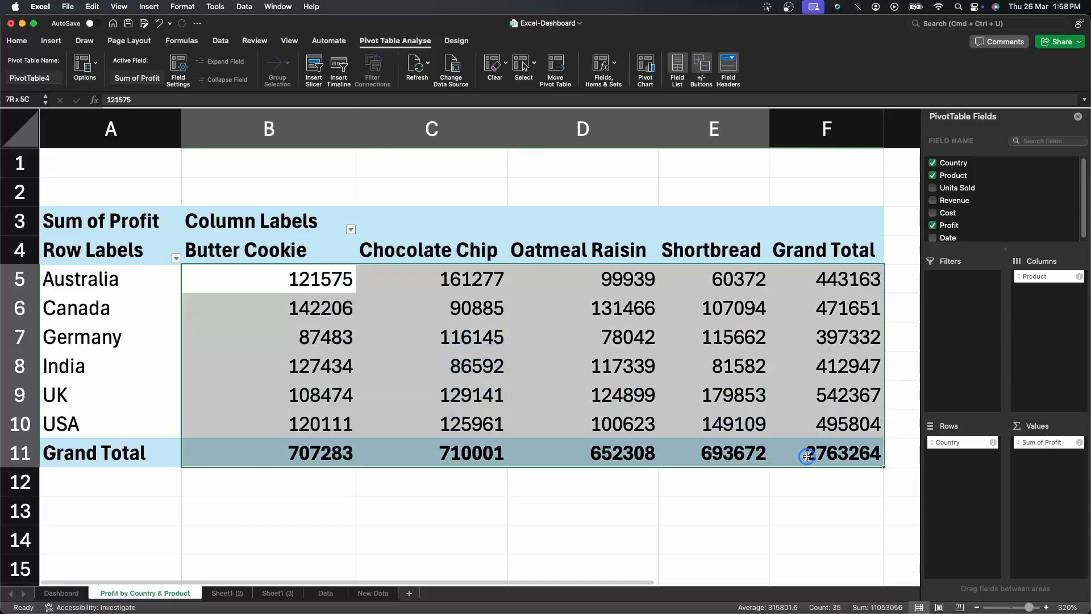
{"action": "double_click", "coordinate": [18, 42]}
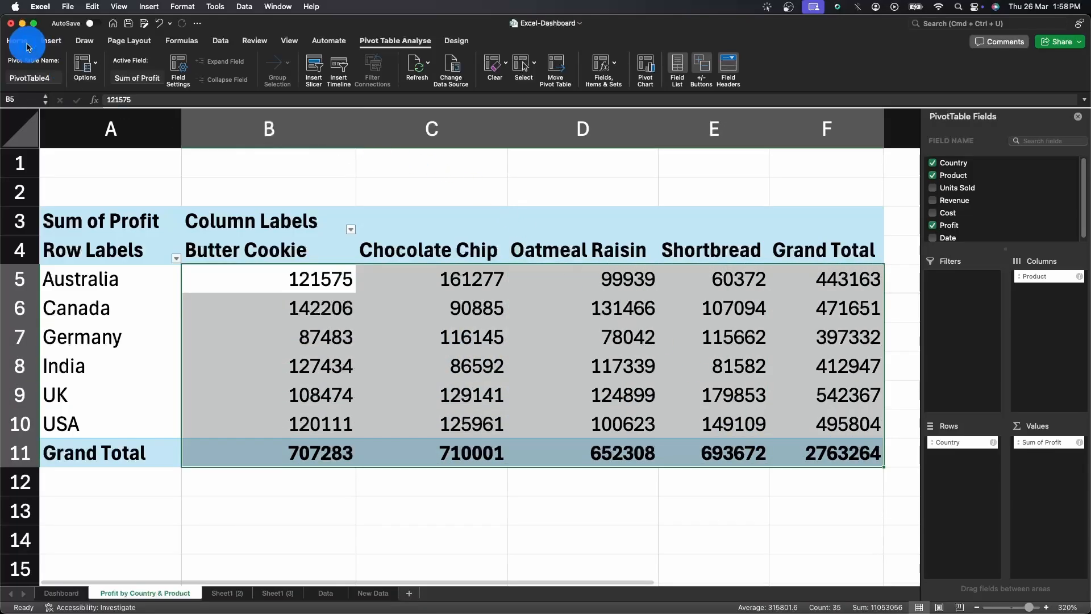
{"action": "left_click", "coordinate": [20, 45]}
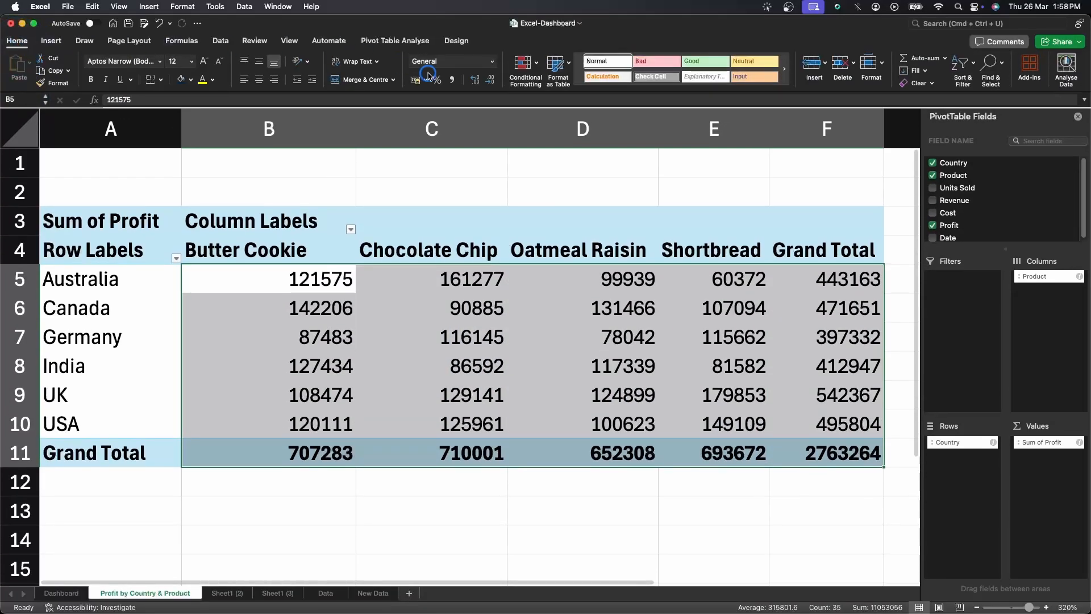
{"action": "left_click", "coordinate": [493, 62]}
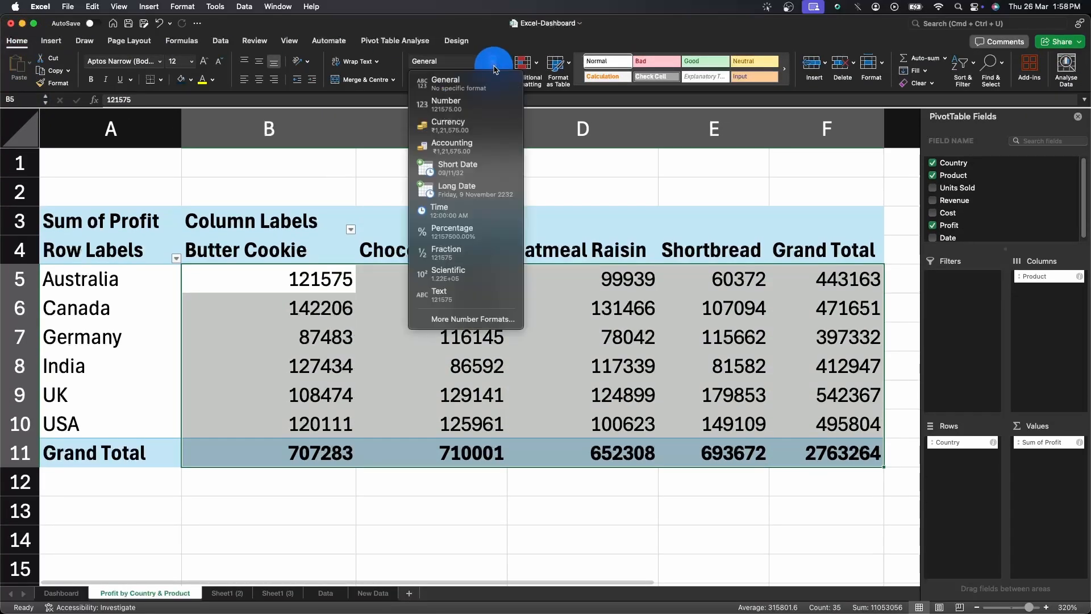
{"action": "left_click", "coordinate": [452, 126]}
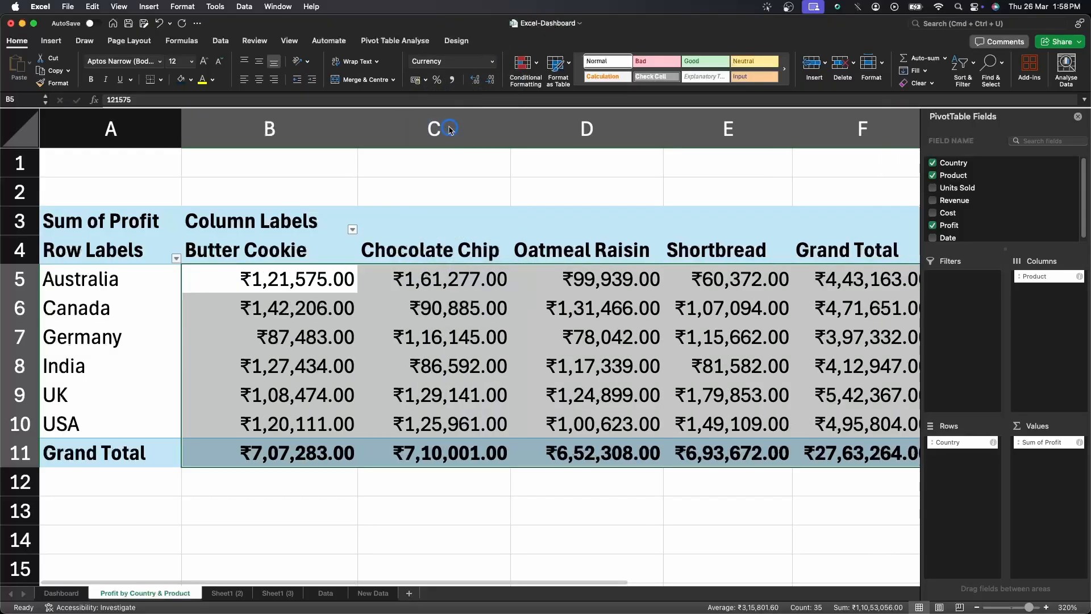
{"action": "left_click", "coordinate": [493, 80]}
{"action": "left_click", "coordinate": [492, 80]}
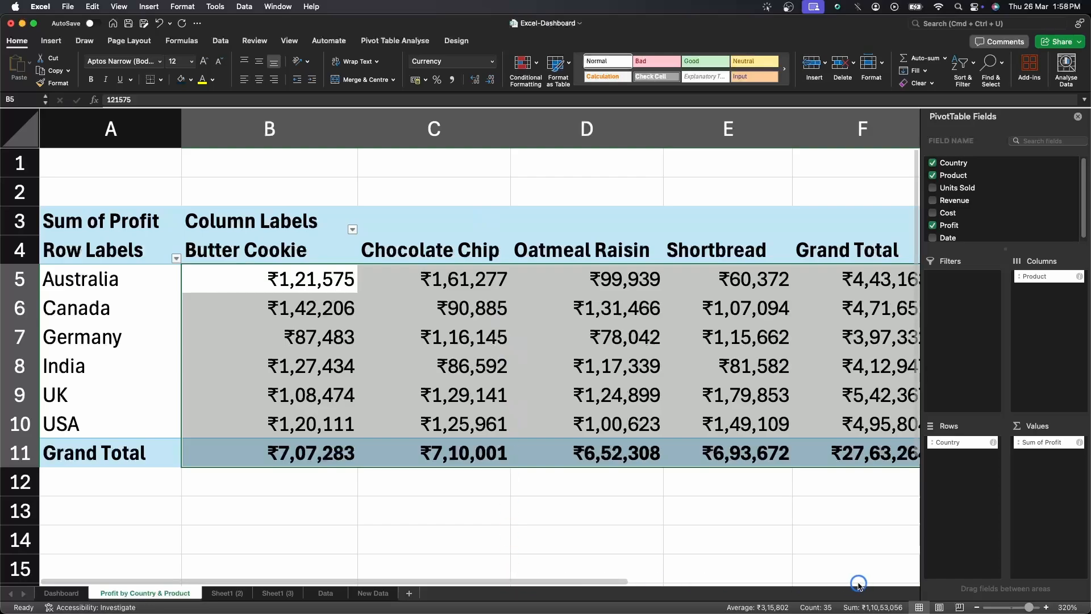
Sort the countries by Grand Total profit from largest to smallest.
{"action": "left_click", "coordinate": [977, 608]}
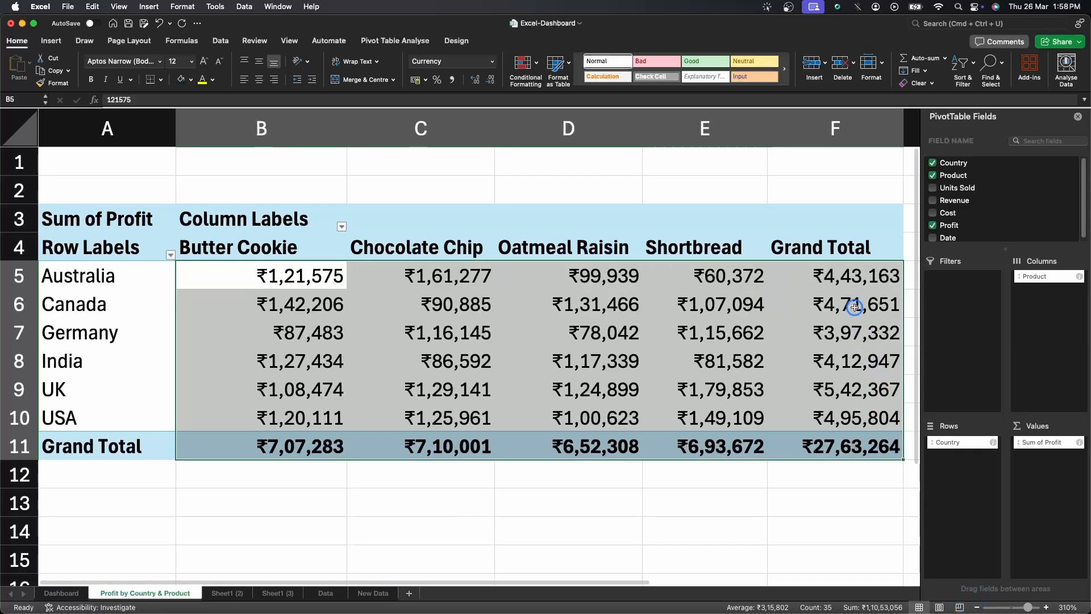
{"action": "left_click", "coordinate": [848, 275]}
{"action": "right_click", "coordinate": [848, 275]}
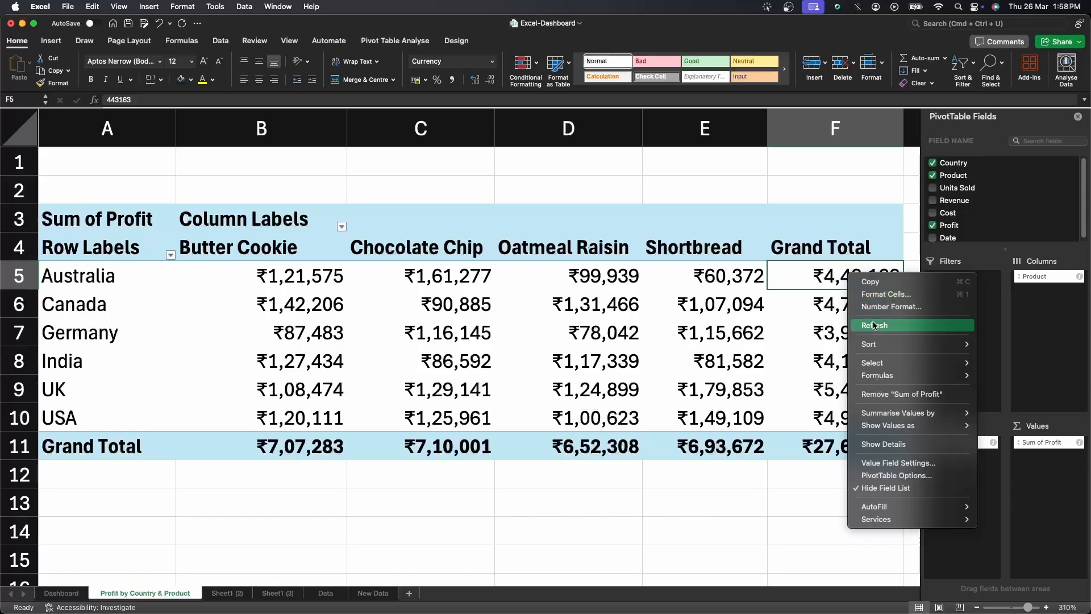
{"action": "mouse_move", "coordinate": [910, 344]}
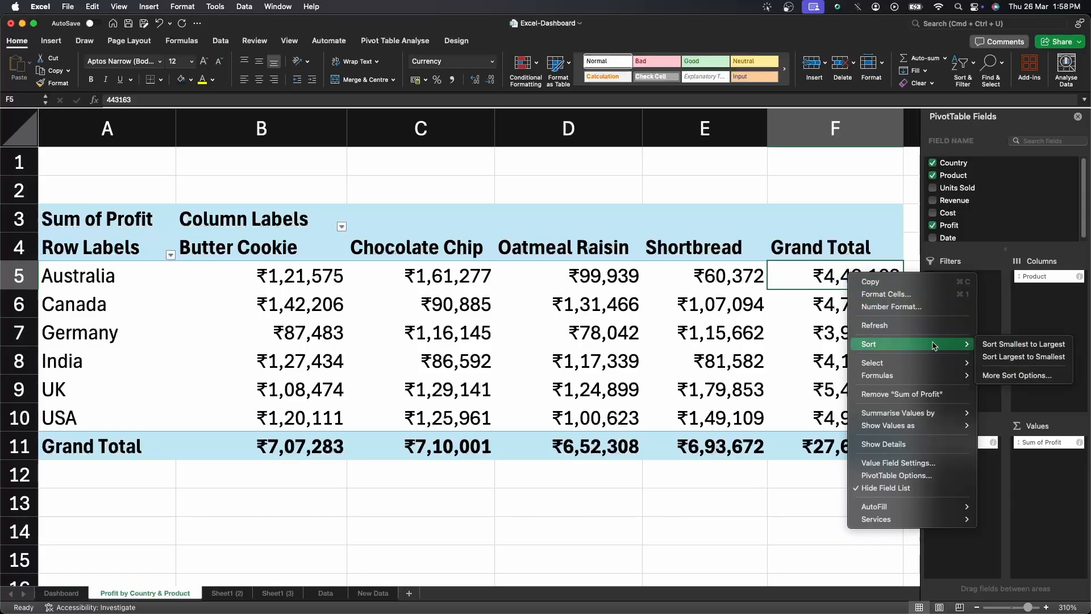
{"action": "left_click", "coordinate": [994, 357]}
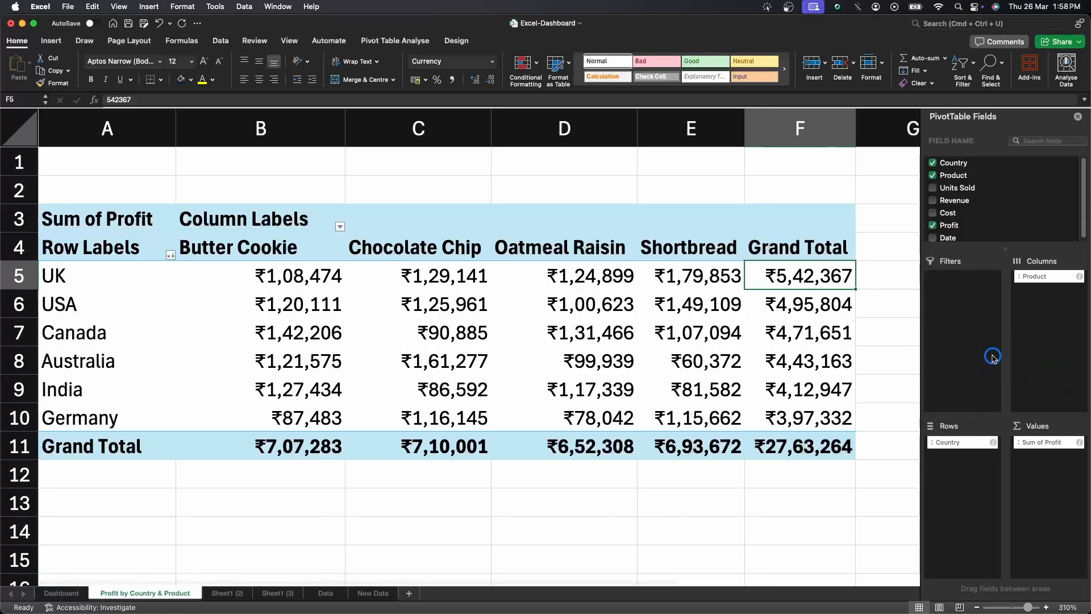
Insert a PivotChart from the profit pivot table.
{"action": "left_click_drag", "start_coordinate": [123, 270], "coordinate": [102, 414]}
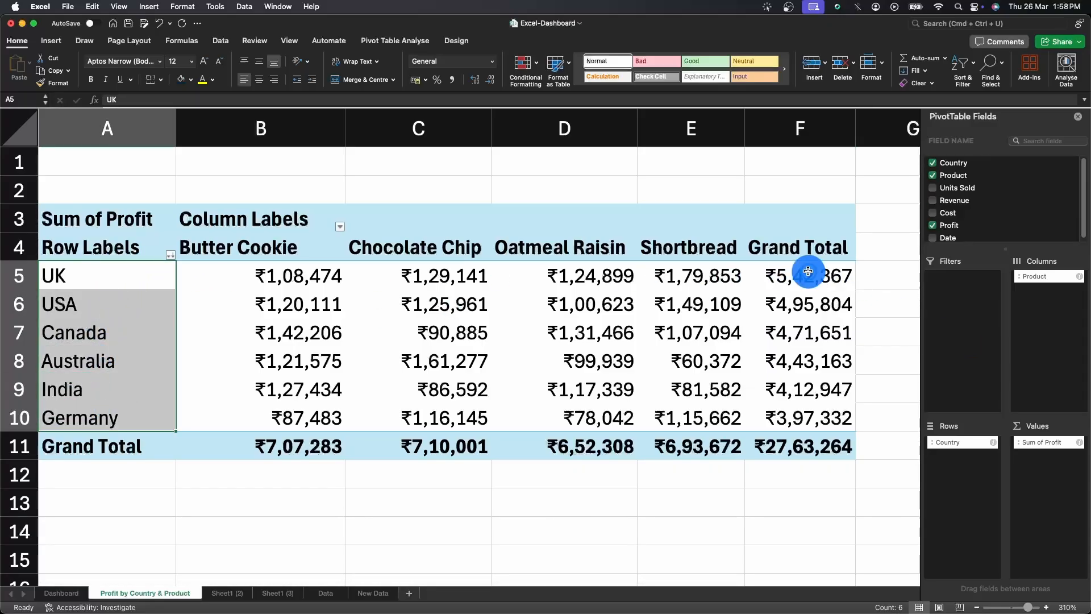
{"action": "left_click_drag", "start_coordinate": [807, 277], "coordinate": [807, 413]}
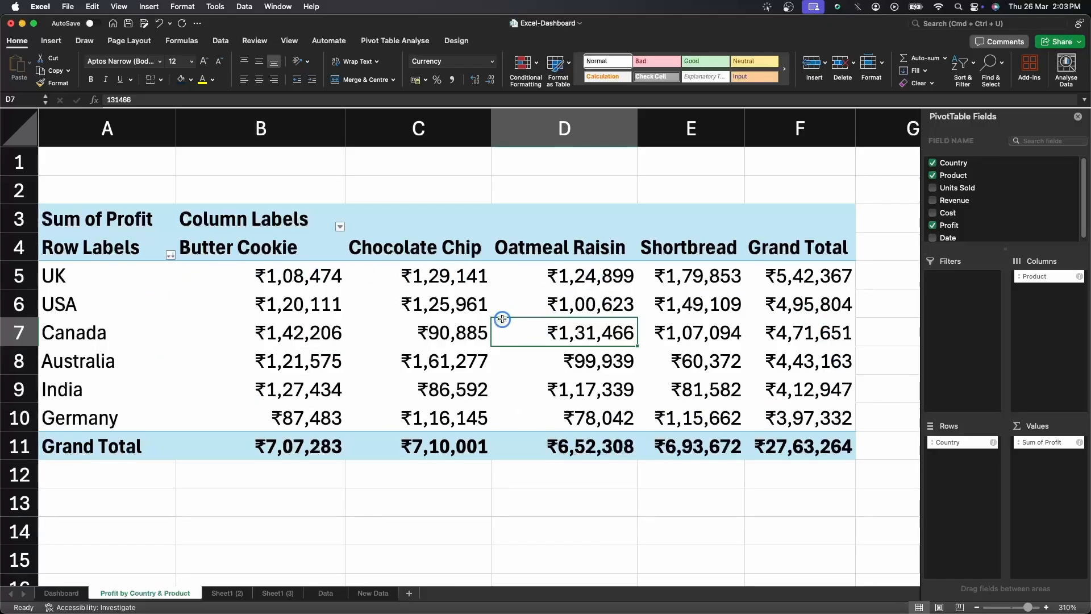
{"action": "left_click", "coordinate": [417, 41]}
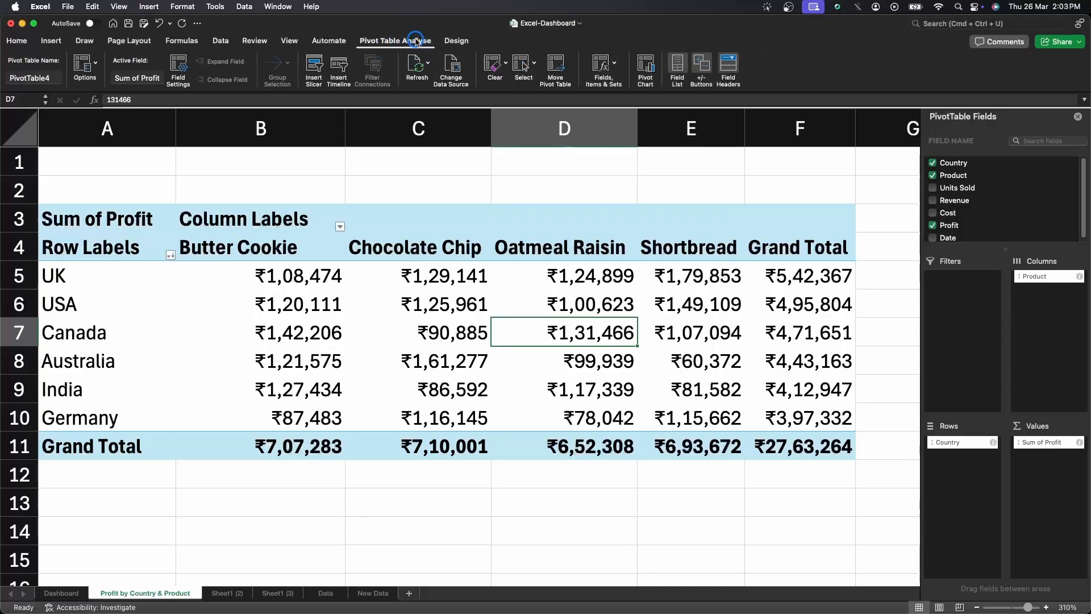
{"action": "left_click", "coordinate": [649, 69]}
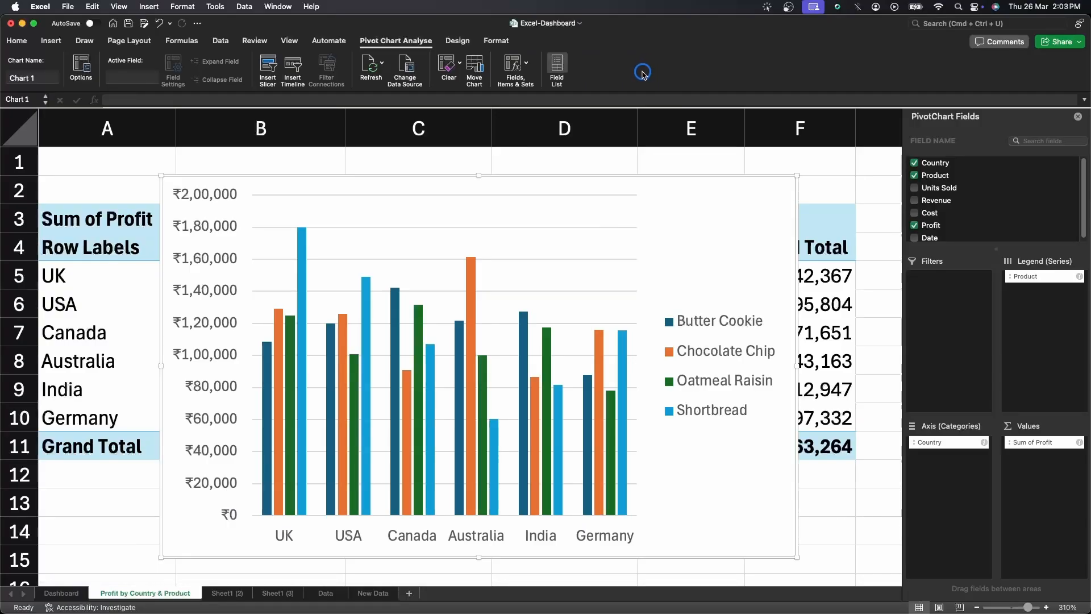
Change the PivotChart's type to a stacked column chart.
{"action": "left_click", "coordinate": [681, 238]}
{"action": "right_click", "coordinate": [680, 237]}
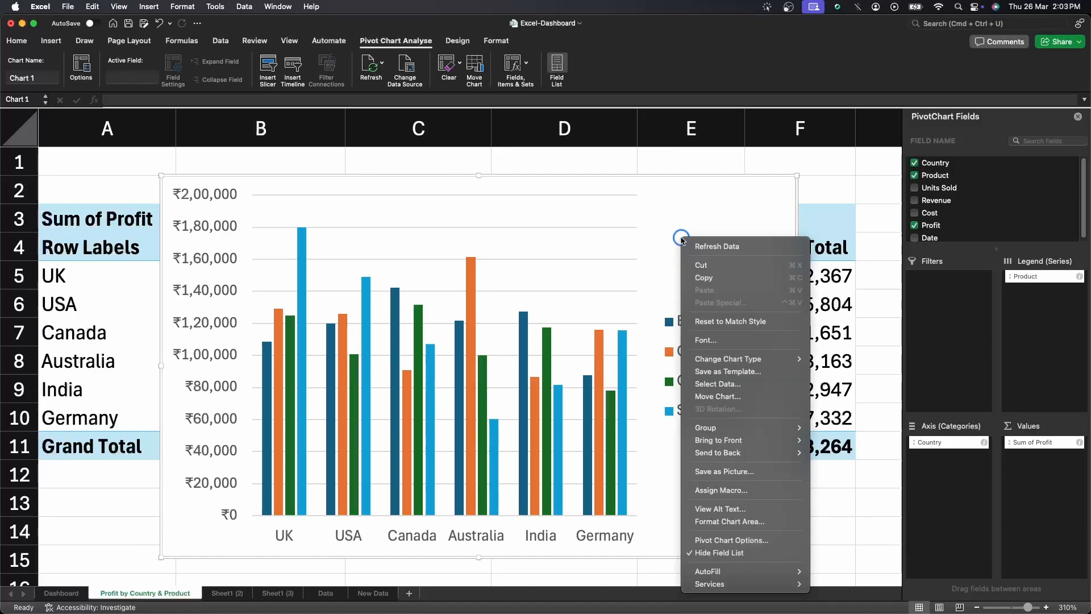
{"action": "mouse_move", "coordinate": [753, 359]}
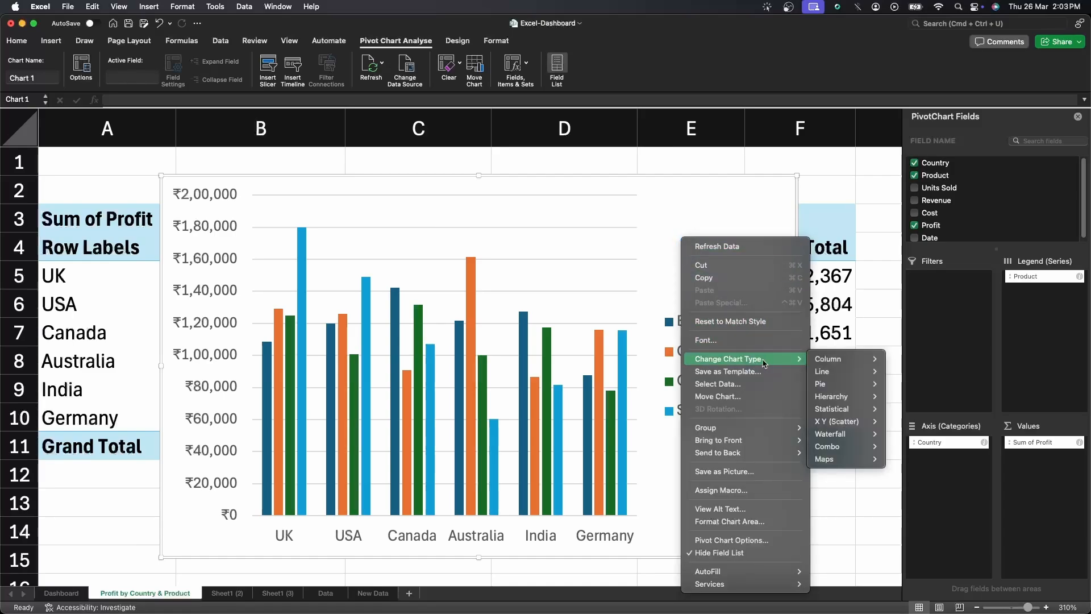
{"action": "mouse_move", "coordinate": [827, 364]}
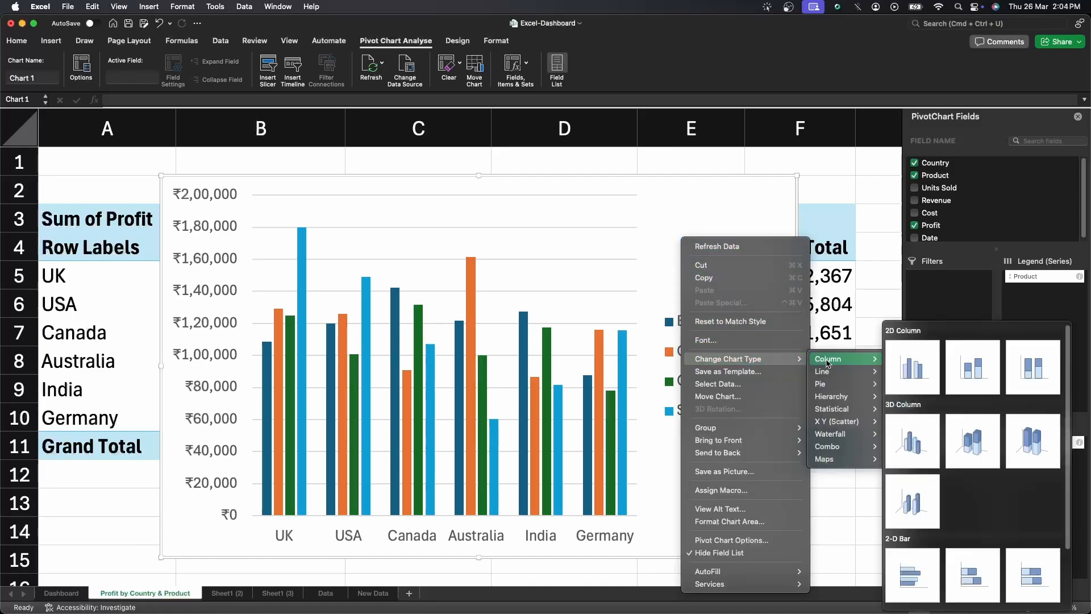
{"action": "left_click", "coordinate": [979, 366]}
{"action": "left_click", "coordinate": [685, 332]}
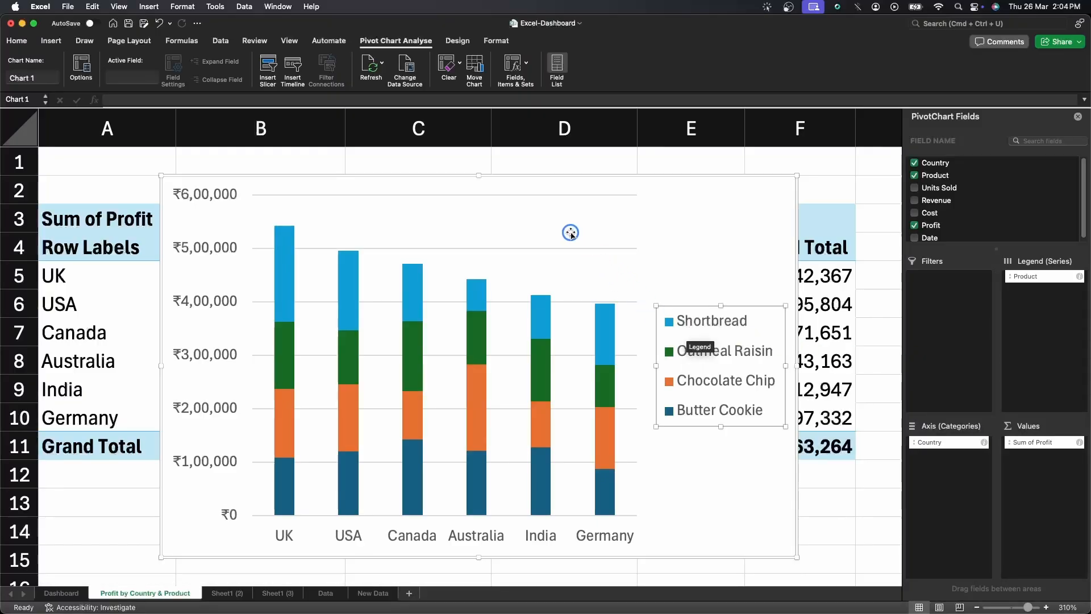
Add a chart title above the chart.
{"action": "left_click", "coordinate": [459, 42]}
{"action": "left_click", "coordinate": [27, 67]}
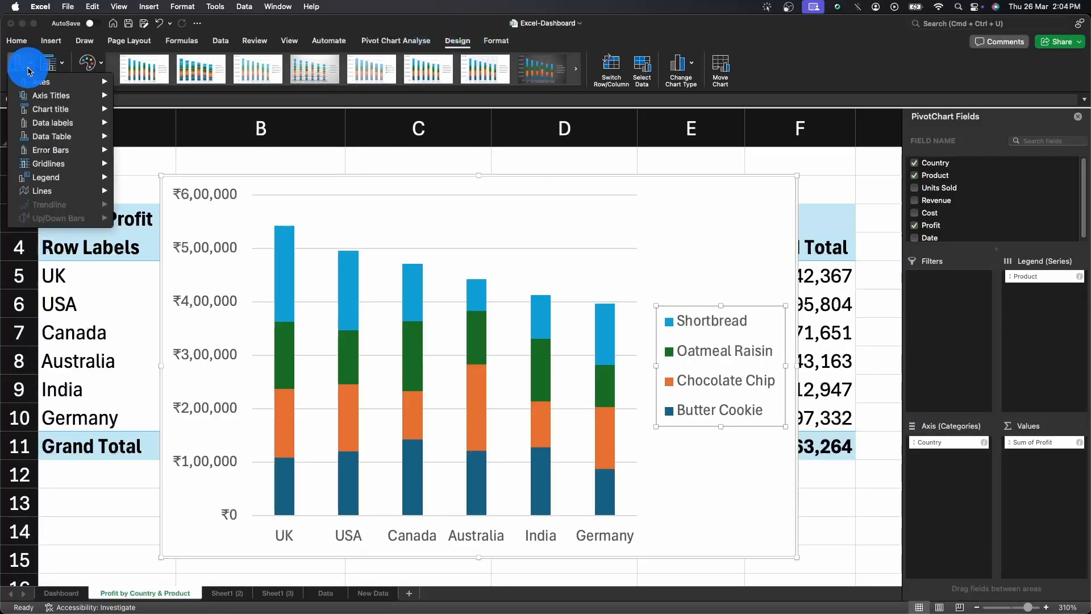
{"action": "mouse_move", "coordinate": [28, 83]}
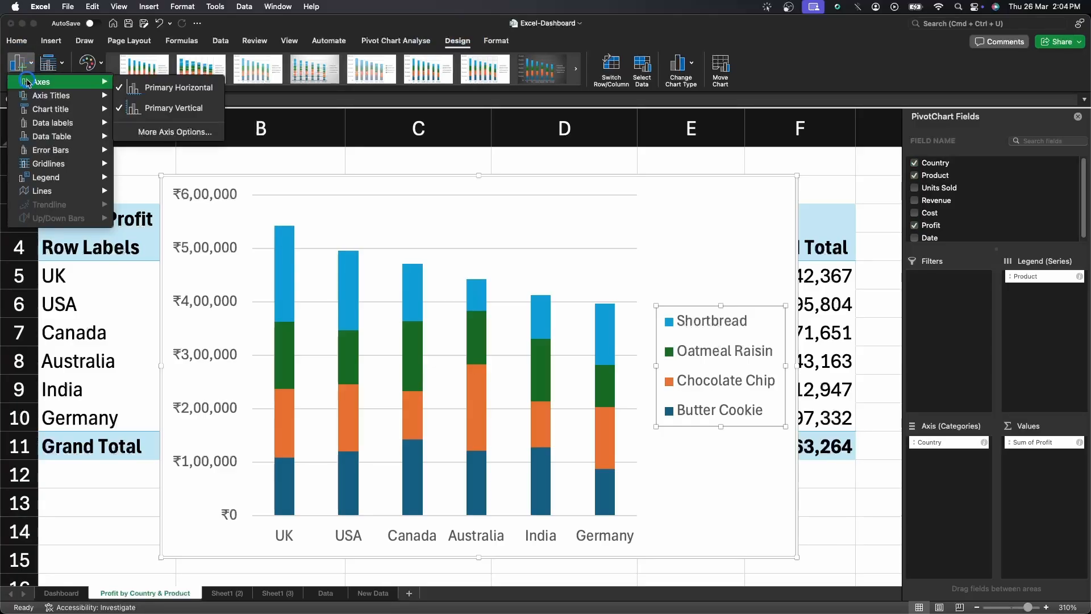
{"action": "mouse_move", "coordinate": [34, 141]}
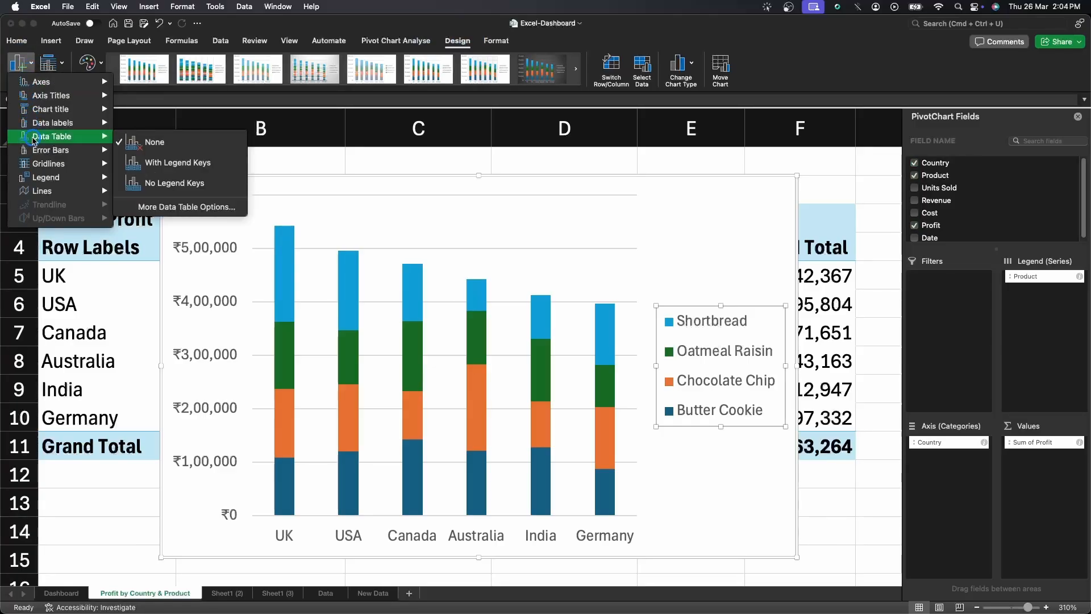
{"action": "mouse_move", "coordinate": [48, 108]}
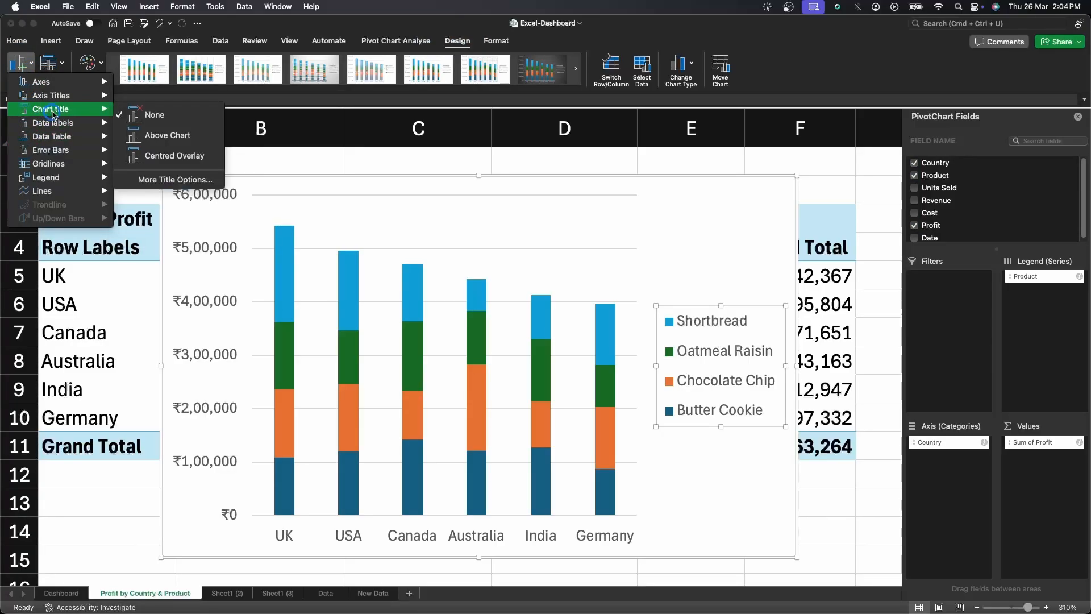
{"action": "left_click", "coordinate": [165, 136]}
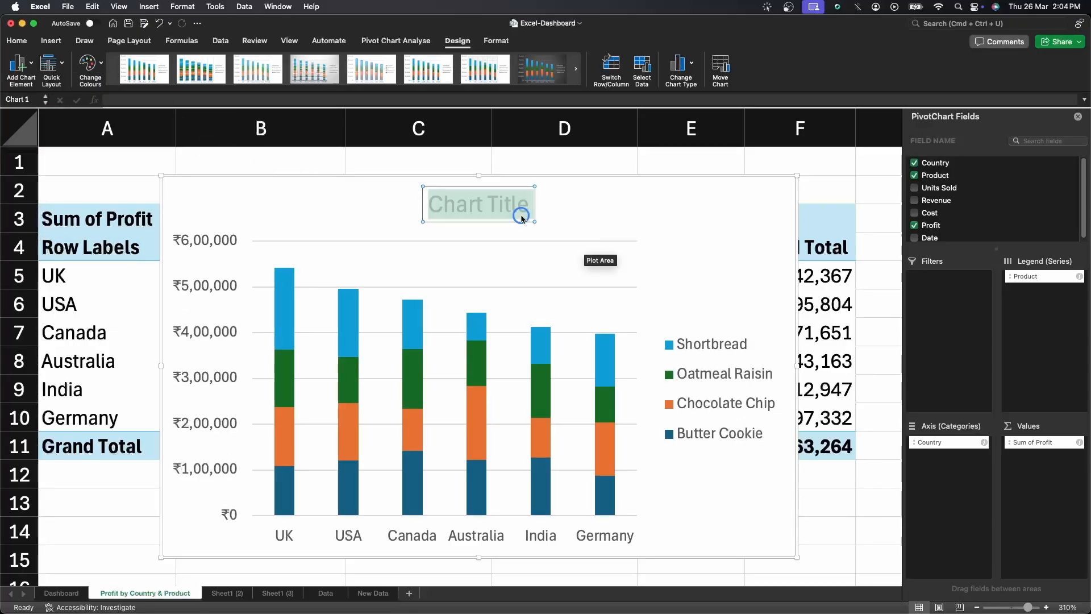
Title the chart 'Profit my market & cookie type'.
{"action": "type", "text": "Proft"}
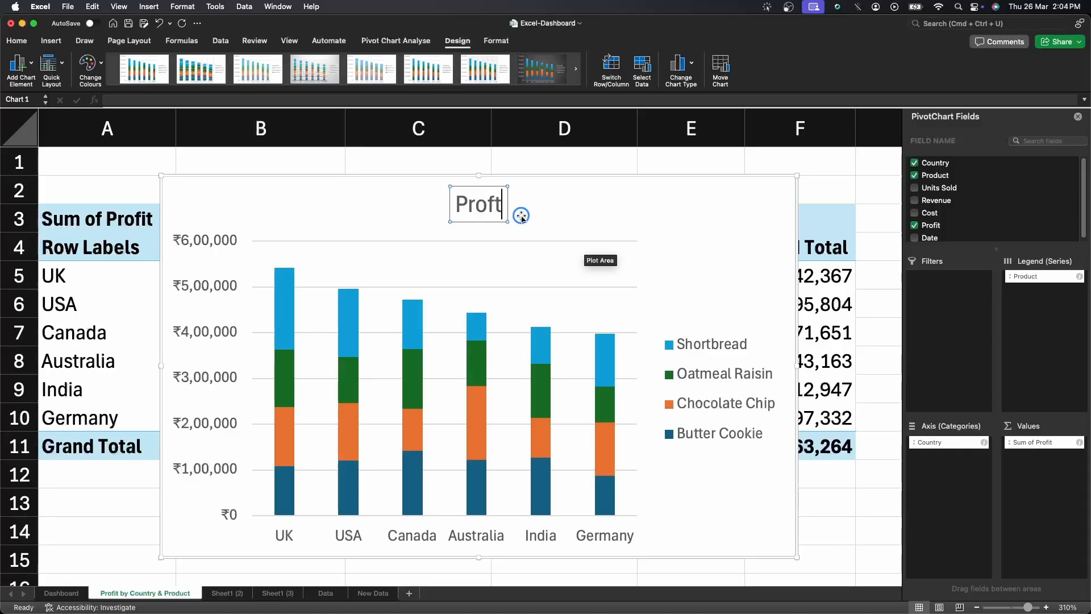
{"action": "key", "text": "BackSpace"}
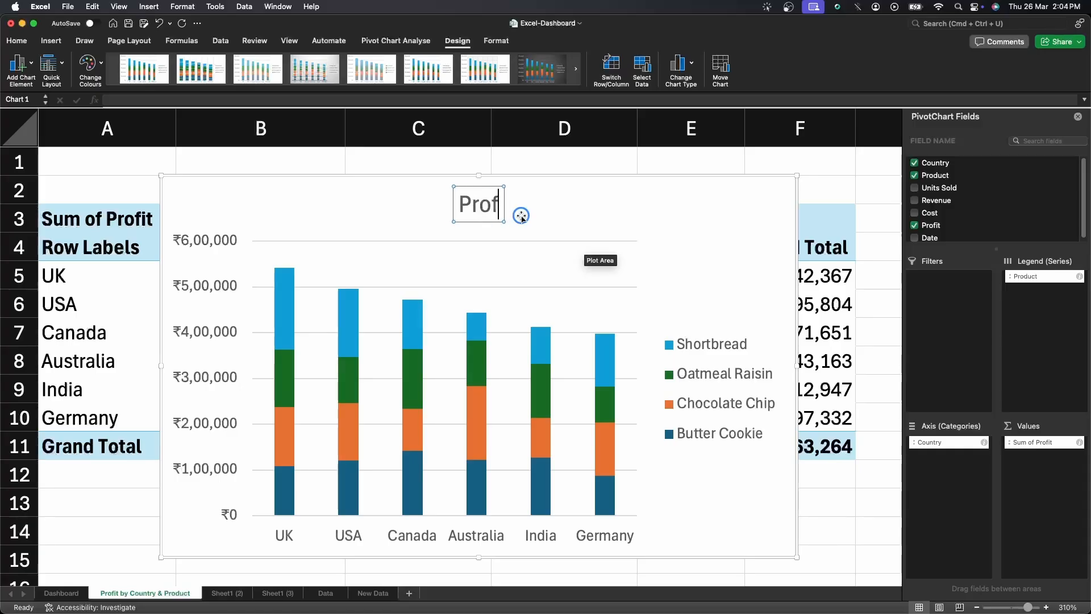
{"action": "type", "text": "it my market"}
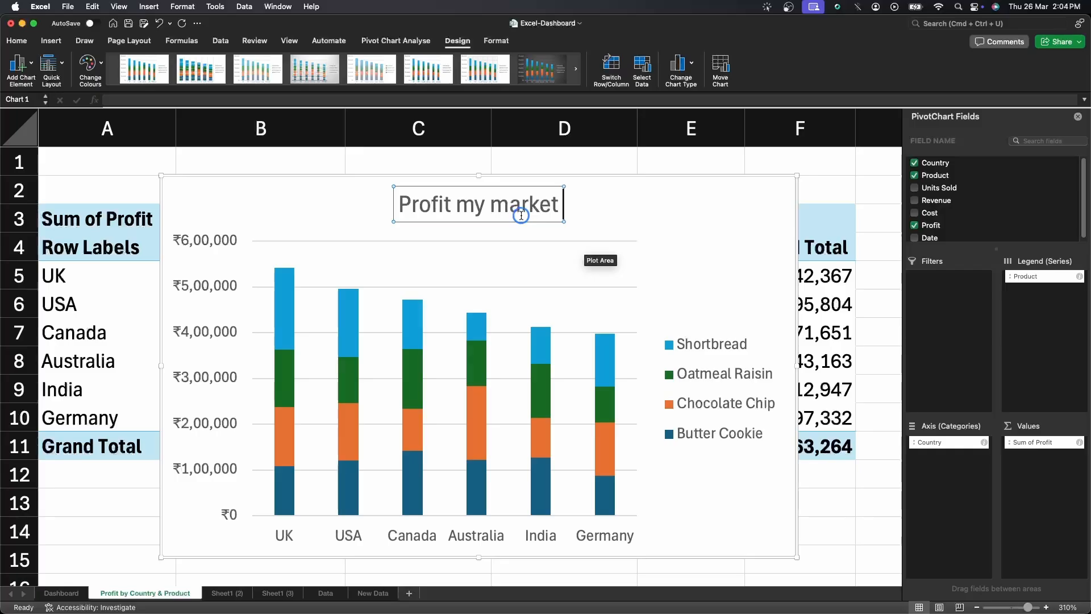
{"action": "type", "text": " & co"}
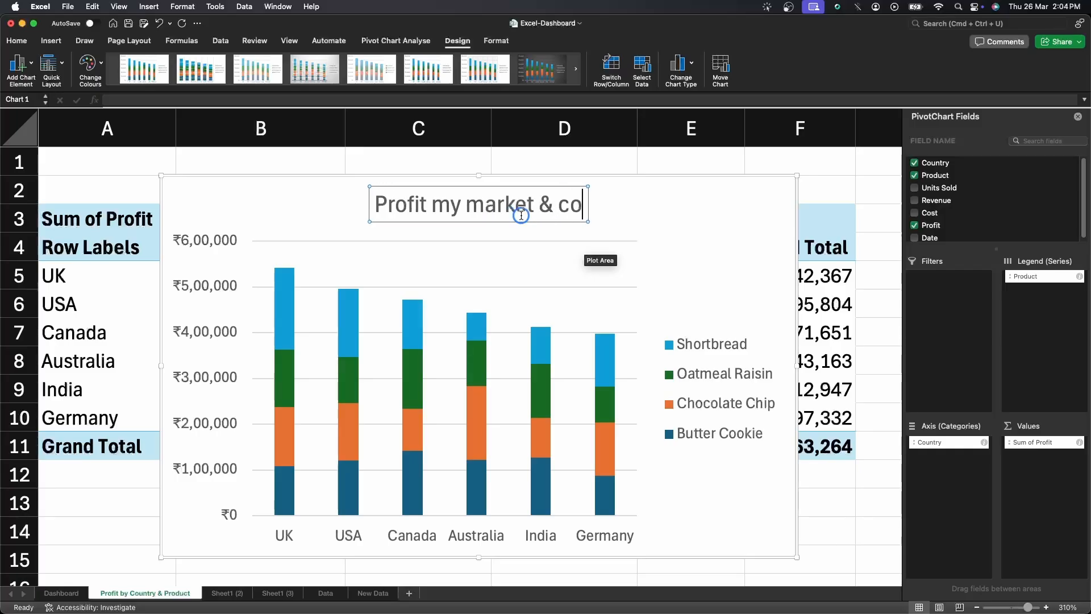
{"action": "type", "text": "okie type"}
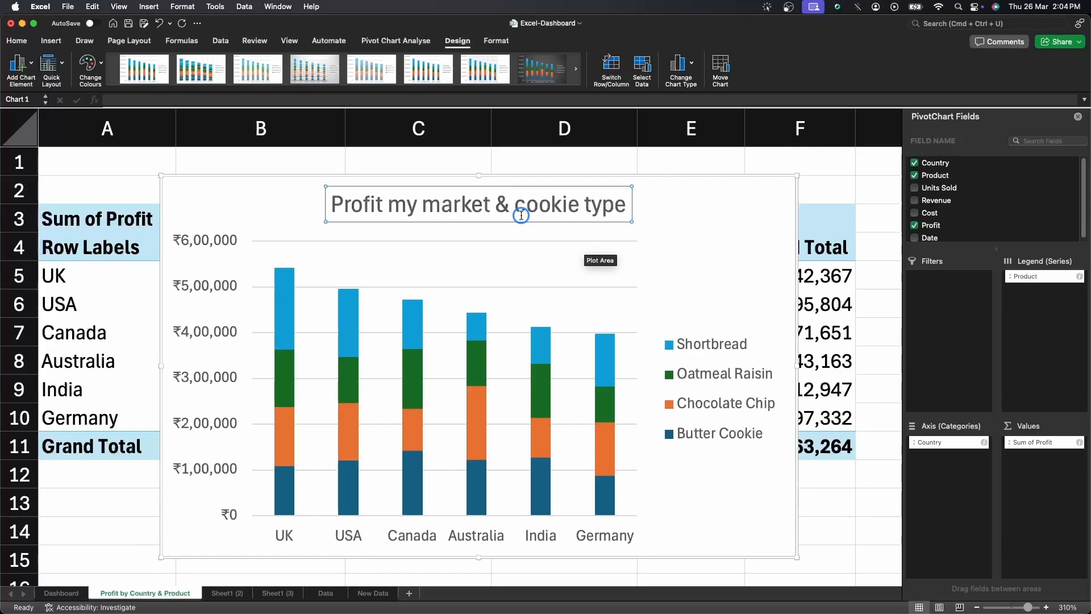
{"action": "key", "text": "Return"}
{"action": "key", "text": "BackSpace"}
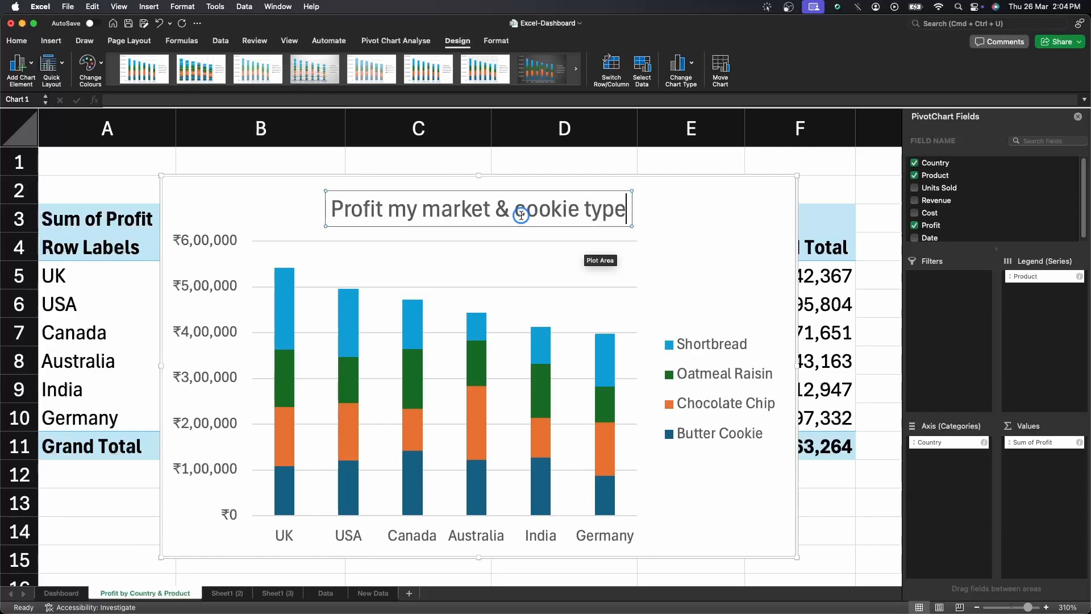
Delete the chart's legend.
{"action": "left_click", "coordinate": [676, 267]}
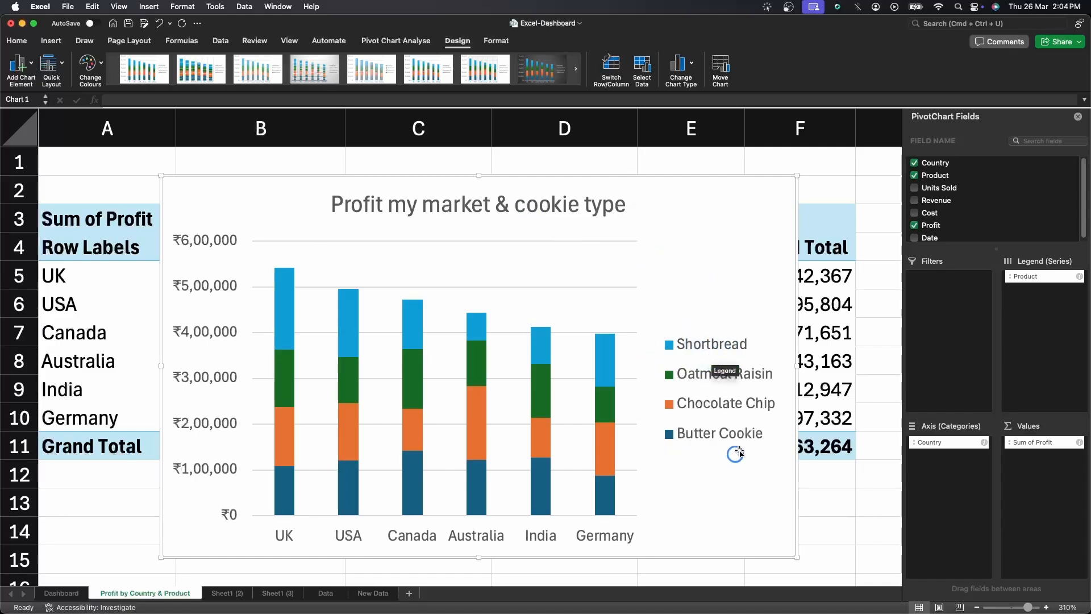
{"action": "right_click", "coordinate": [715, 348]}
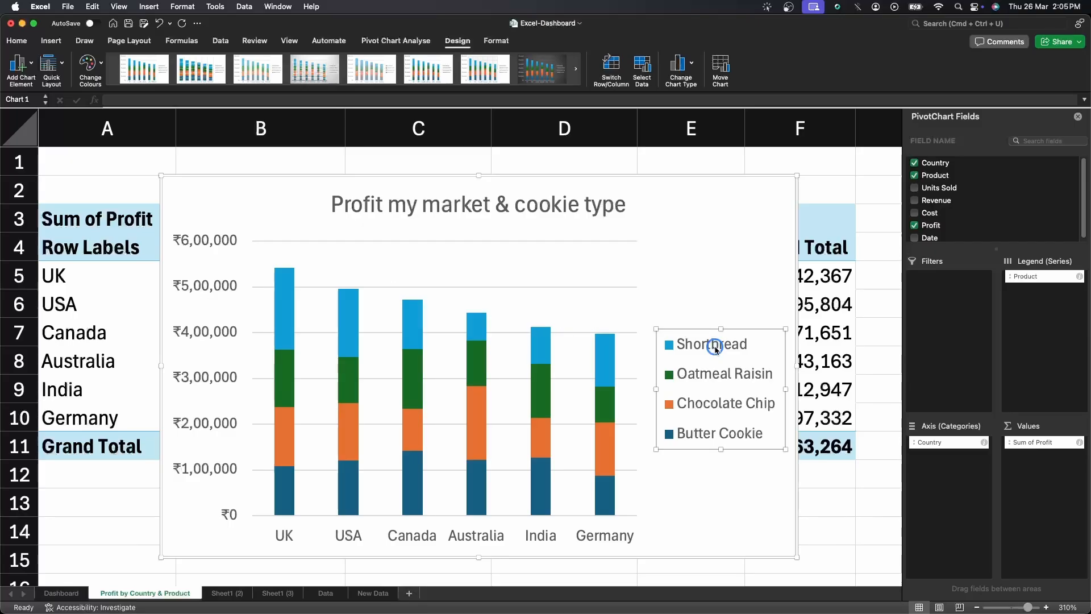
{"action": "right_click", "coordinate": [715, 348]}
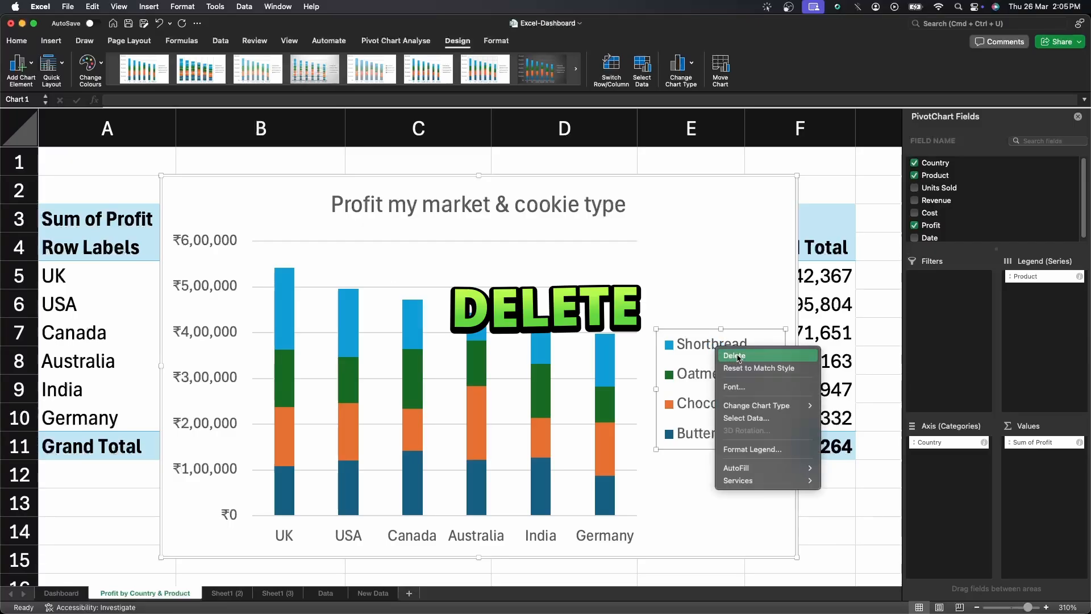
{"action": "left_click", "coordinate": [738, 357]}
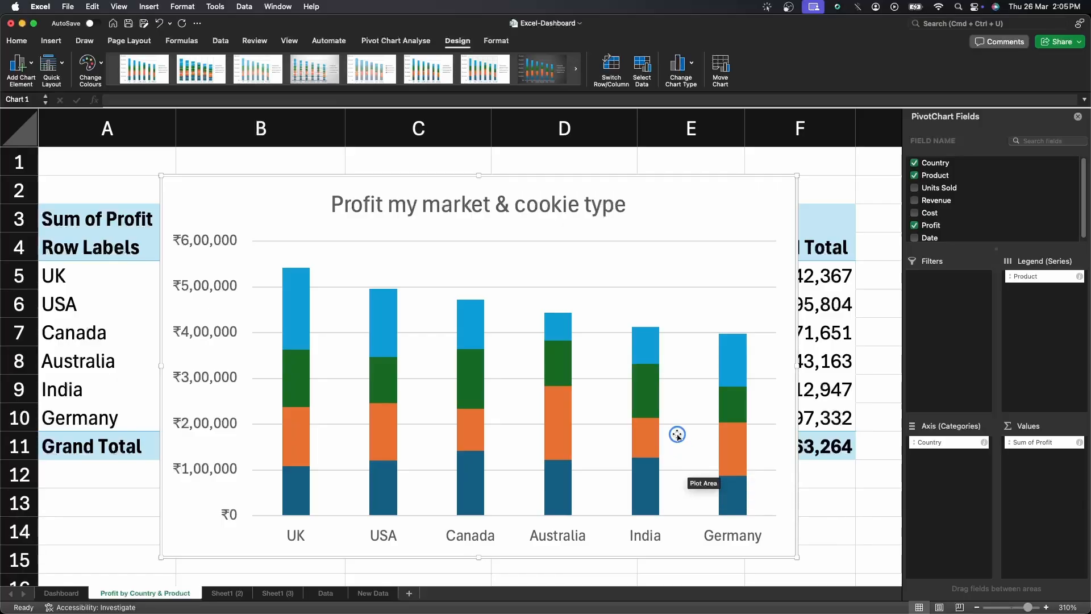
Switch to the Sheet1 (2) sheet and rename it 'Units sold each month'.
{"action": "left_click", "coordinate": [230, 594]}
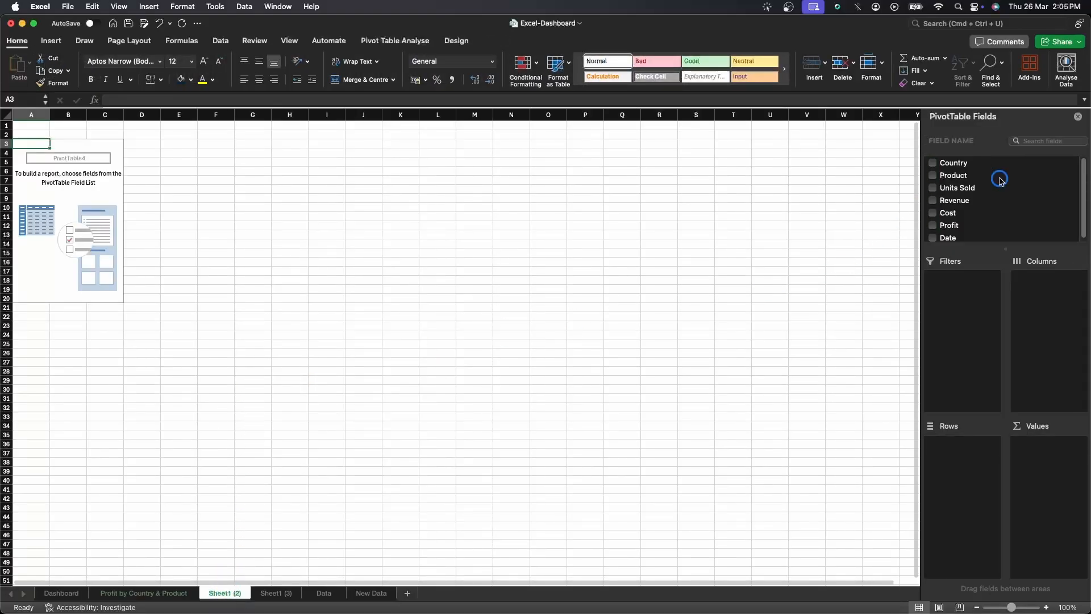
{"action": "right_click", "coordinate": [225, 595]}
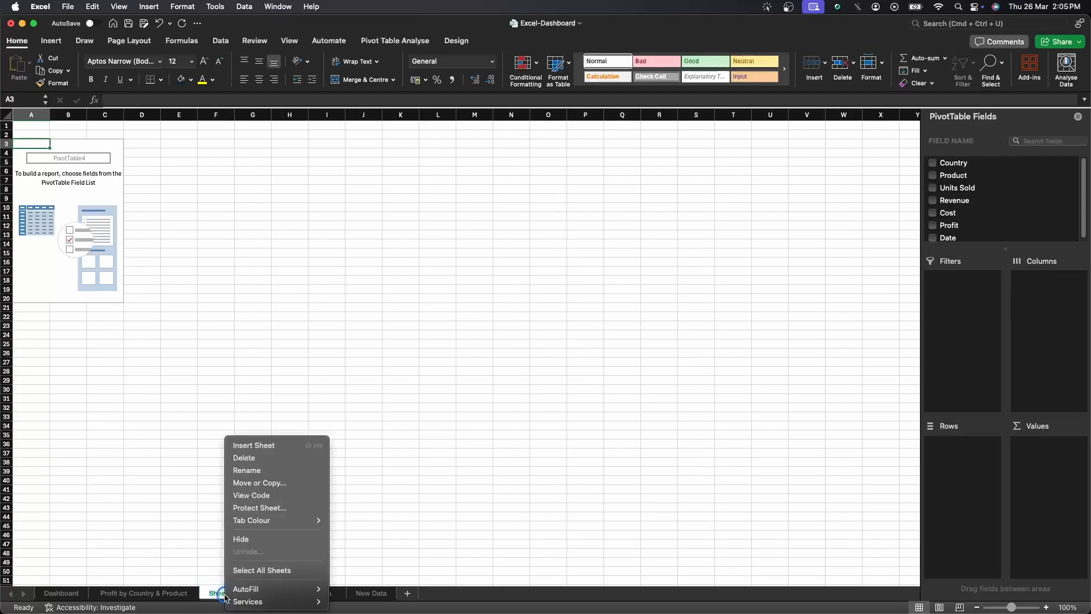
{"action": "left_click", "coordinate": [263, 471]}
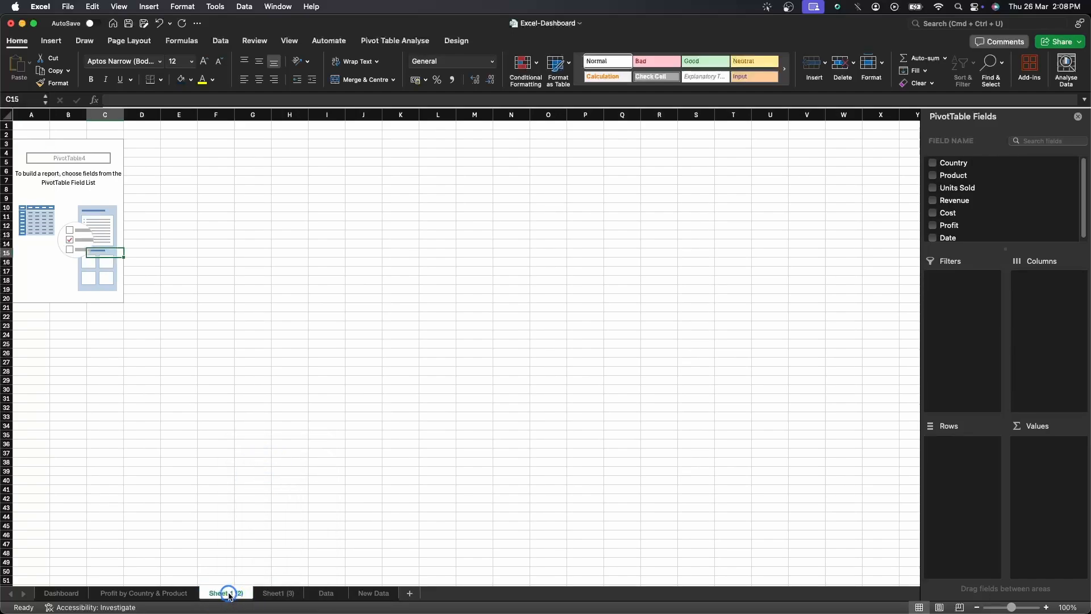
{"action": "right_click", "coordinate": [229, 594]}
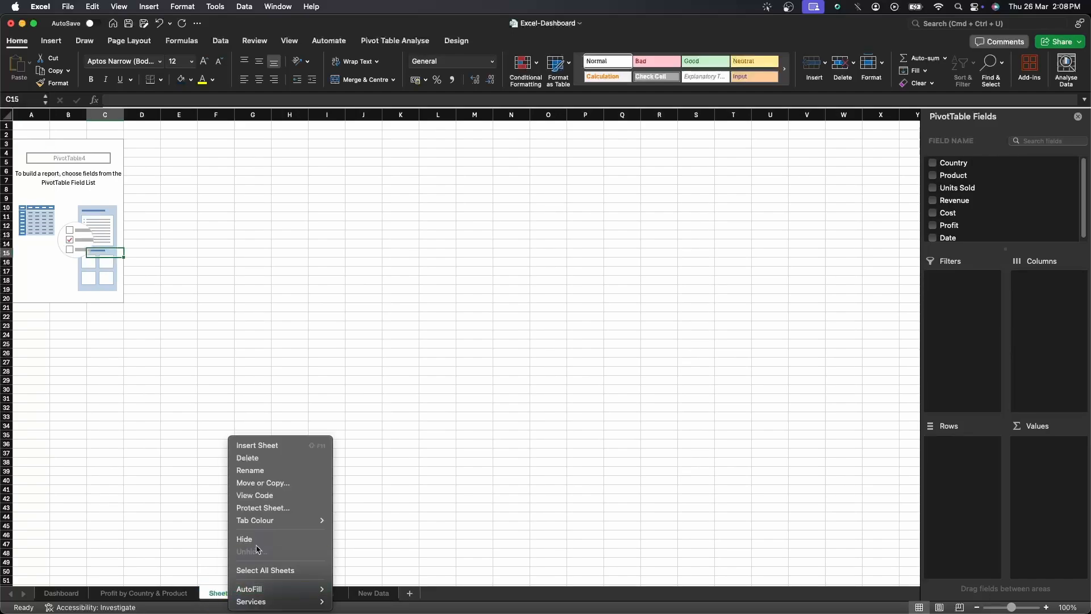
{"action": "left_click", "coordinate": [262, 470]}
{"action": "type", "text": "U"}
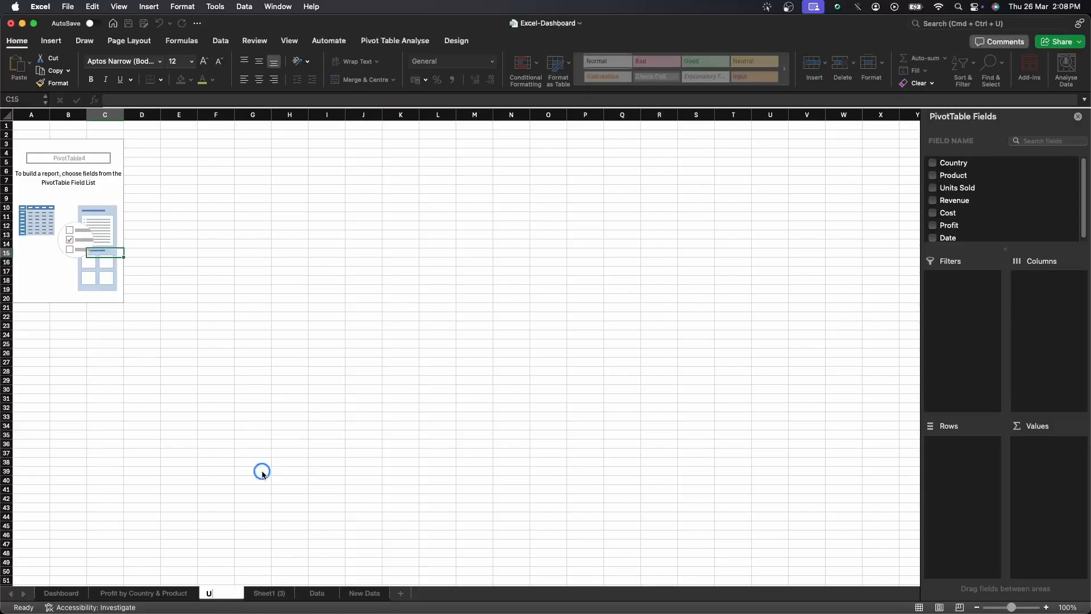
{"action": "type", "text": "nits sold"}
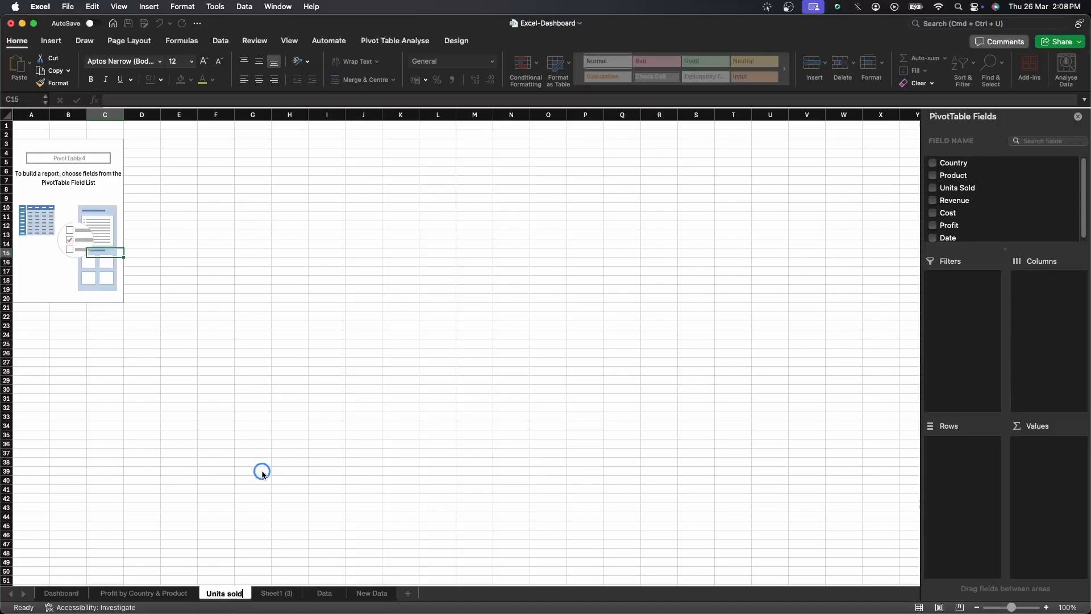
{"action": "type", "text": " each month"}
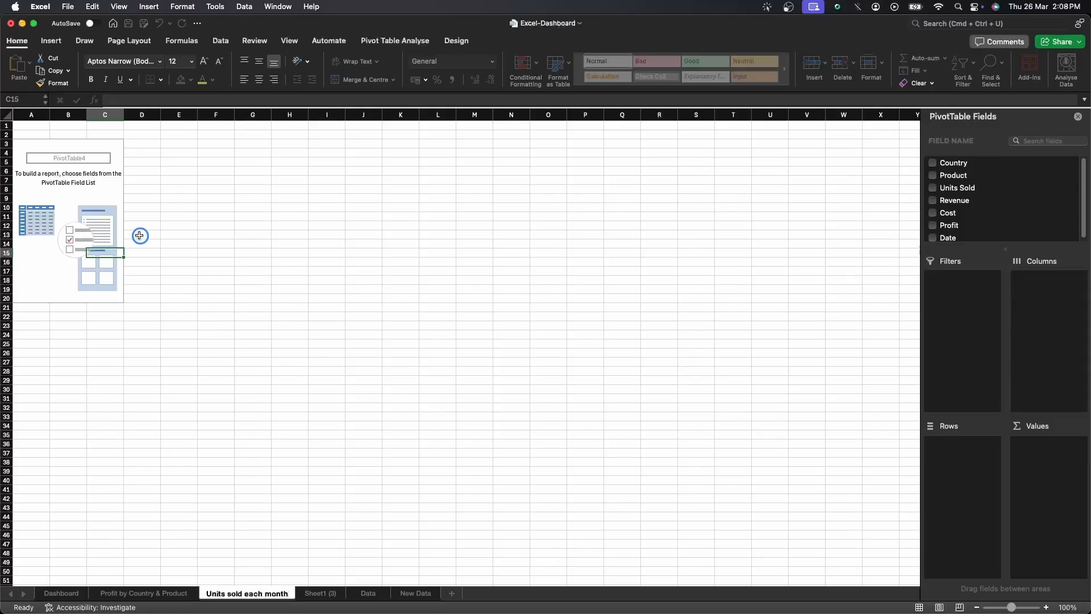
Build the pivot with Date grouped by months as rows and Units Sold summed as values, dropping Years and Quarters.
{"action": "left_click", "coordinate": [121, 213]}
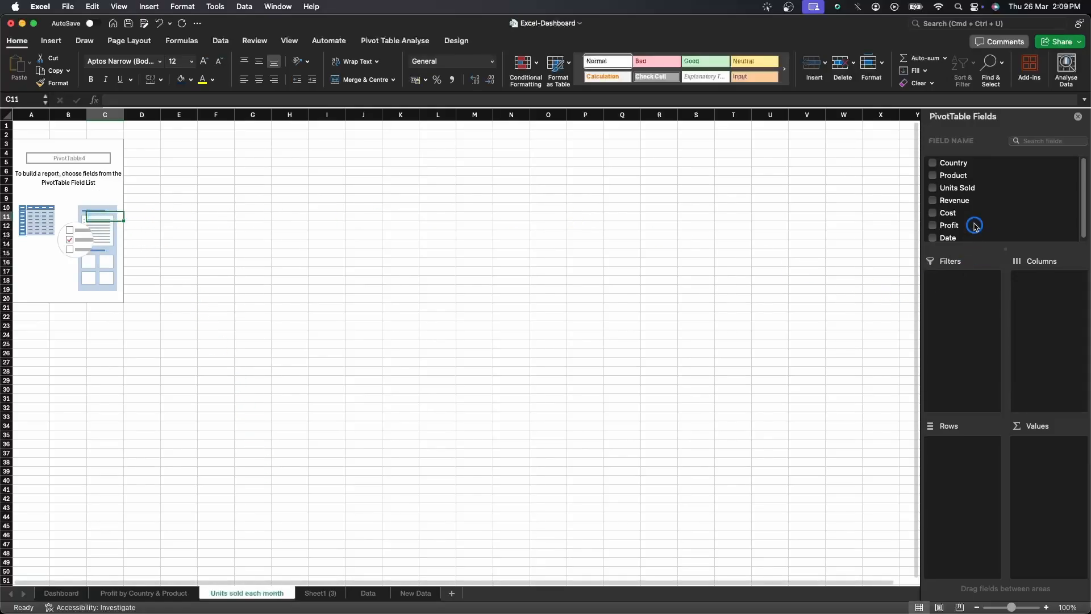
{"action": "left_click_drag", "start_coordinate": [948, 236], "coordinate": [963, 449]}
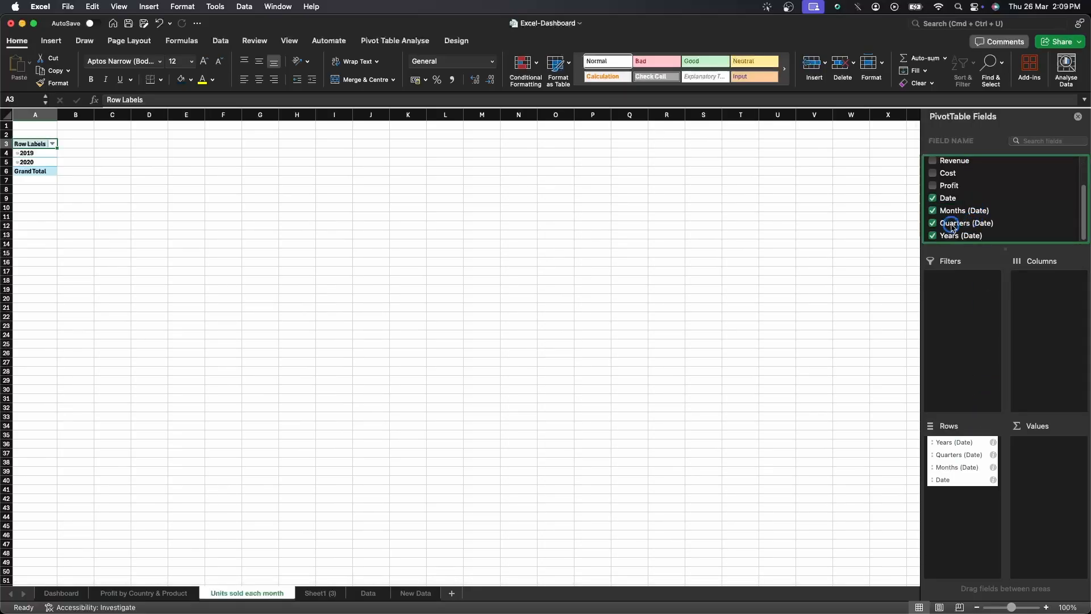
{"action": "left_click", "coordinate": [933, 235]}
{"action": "left_click", "coordinate": [932, 223]}
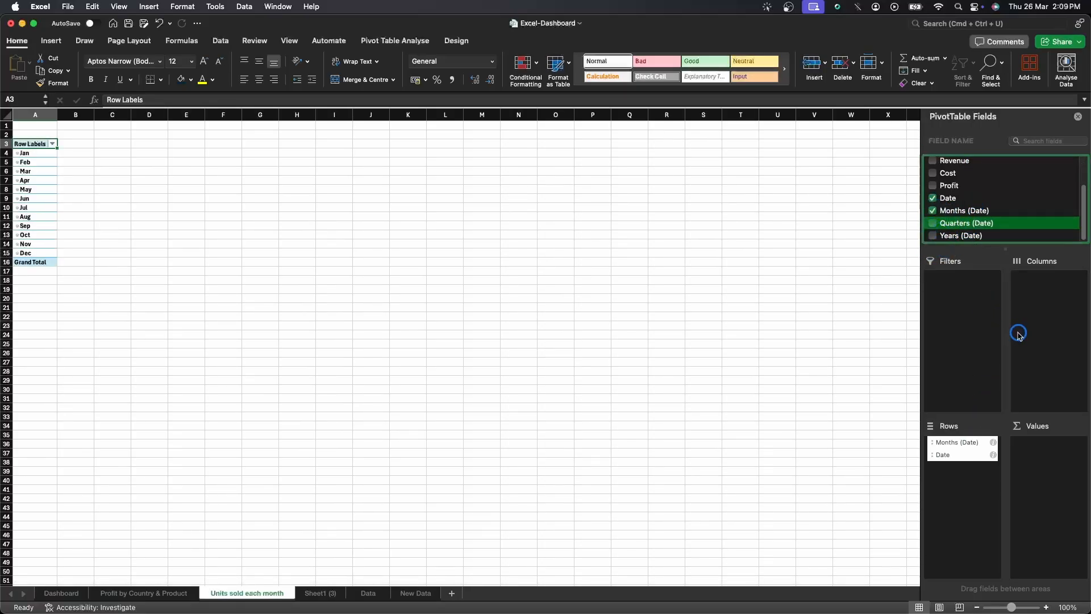
{"action": "scroll", "coordinate": [1001, 204], "scroll_direction": "up", "scroll_amount": 3}
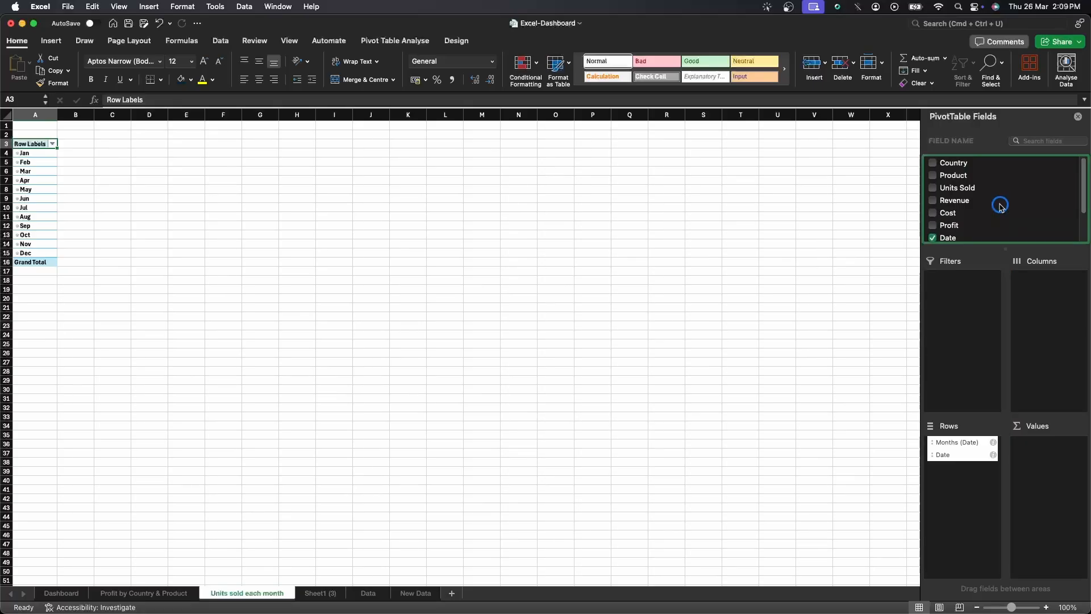
{"action": "left_click_drag", "start_coordinate": [967, 187], "coordinate": [1042, 452]}
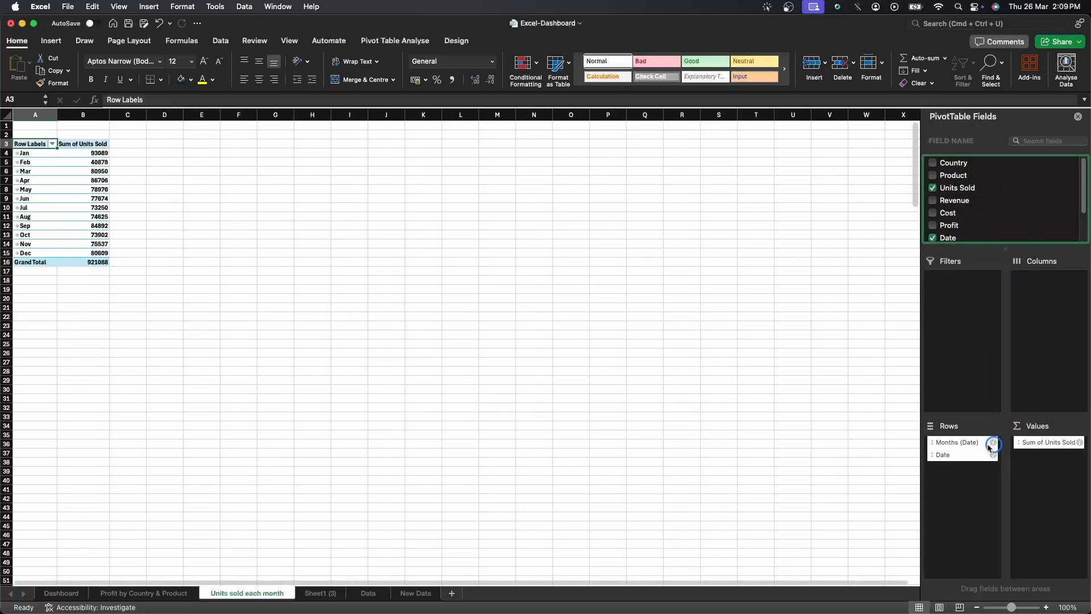
Apply comma style number formatting to the Units Sold values, including the grand total.
{"action": "left_click", "coordinate": [1046, 608]}
{"action": "left_click", "coordinate": [1046, 607]}
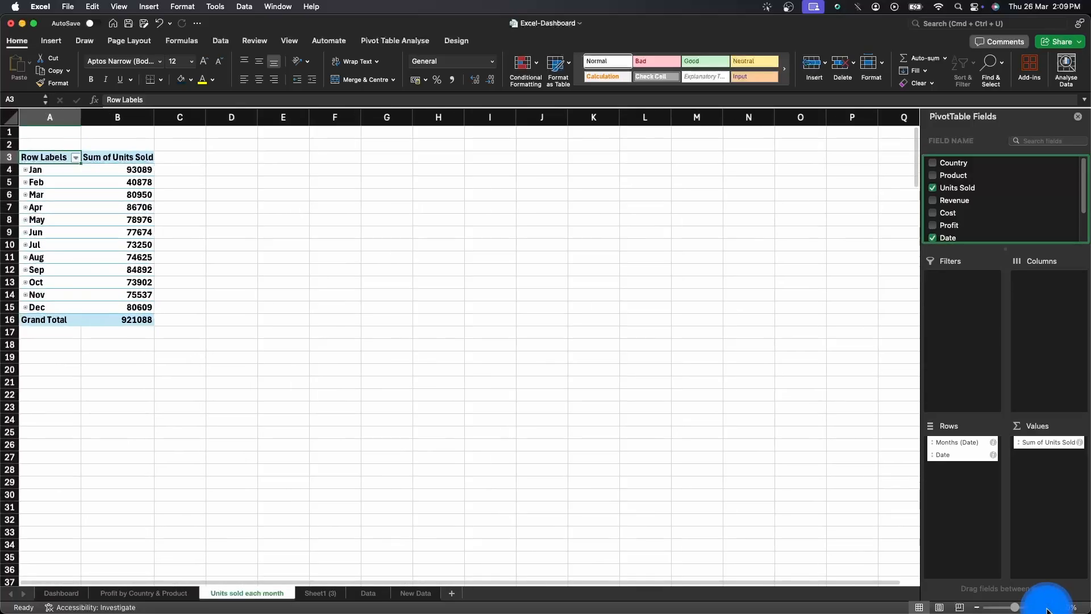
{"action": "left_click", "coordinate": [1047, 609]}
{"action": "left_click", "coordinate": [1047, 609]}
{"action": "left_click", "coordinate": [1047, 609]}
{"action": "left_click", "coordinate": [1047, 609]}
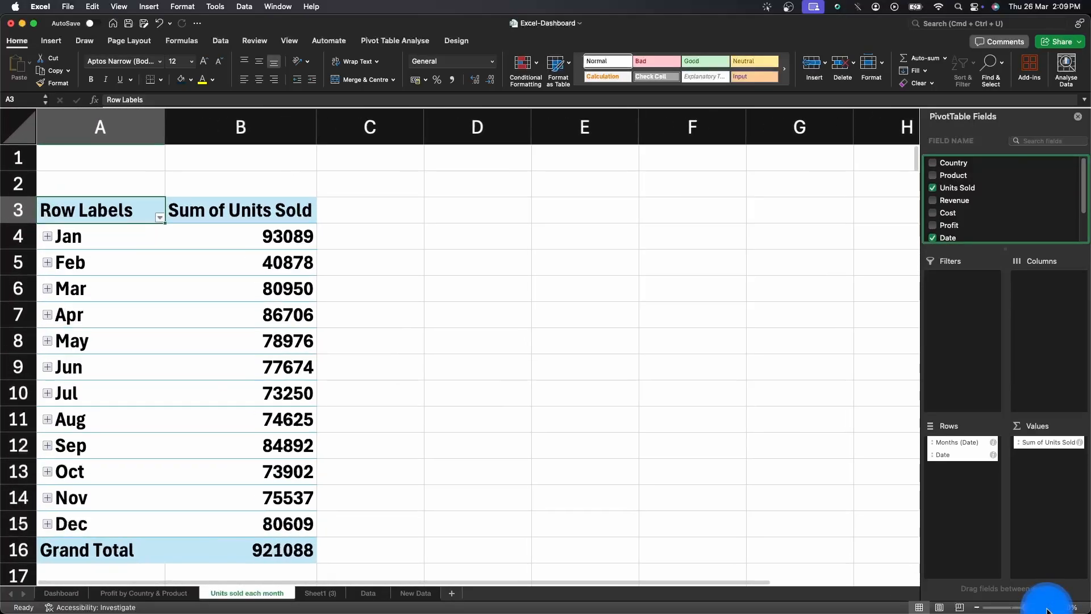
{"action": "scroll", "coordinate": [429, 429], "scroll_direction": "down", "scroll_amount": 1}
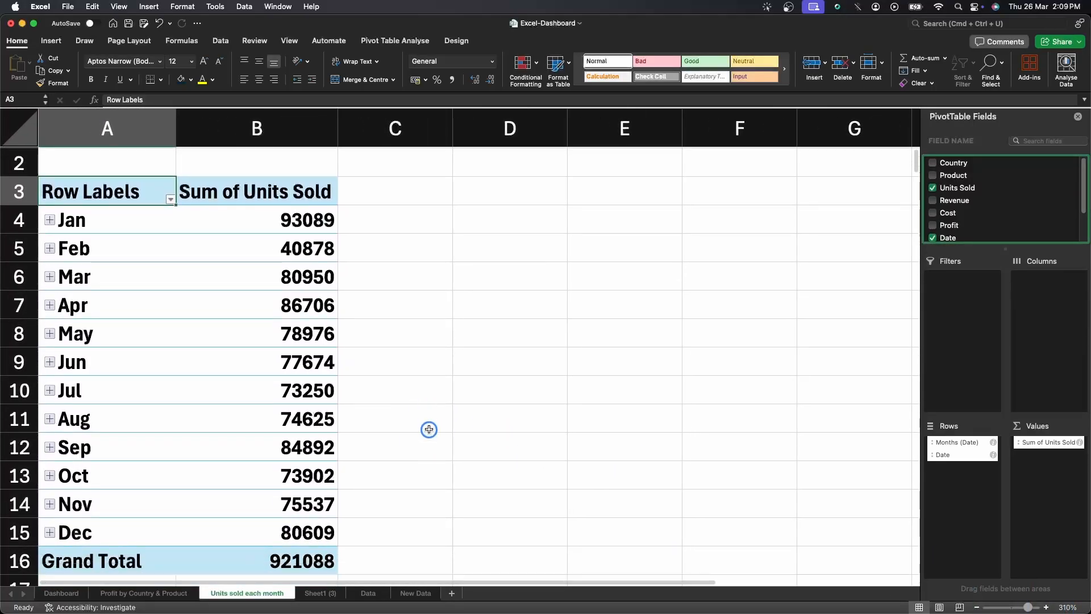
{"action": "left_click_drag", "start_coordinate": [227, 225], "coordinate": [237, 557]}
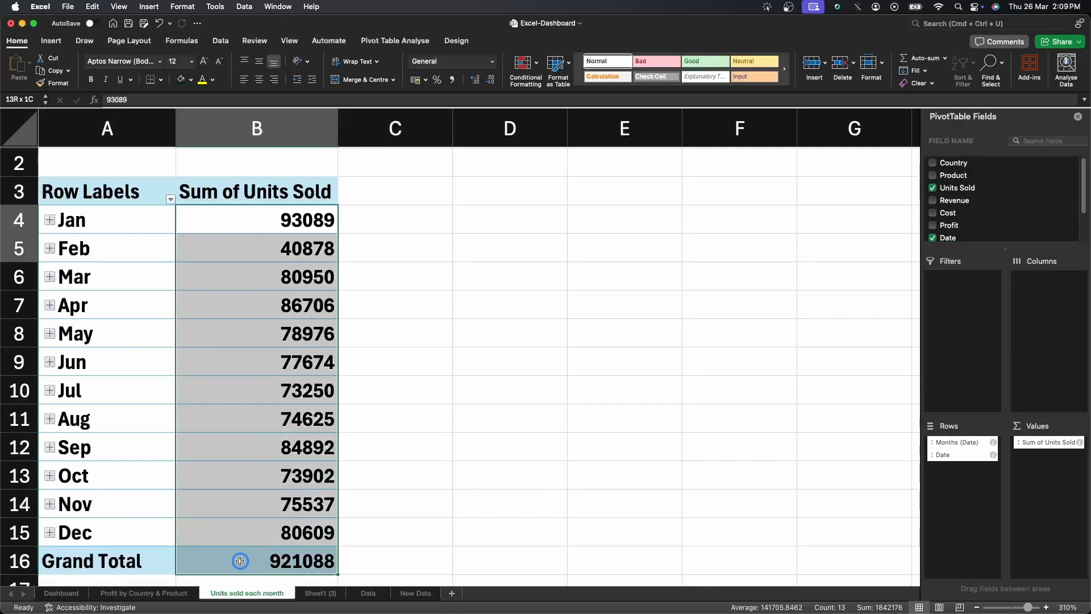
{"action": "left_click", "coordinate": [452, 80]}
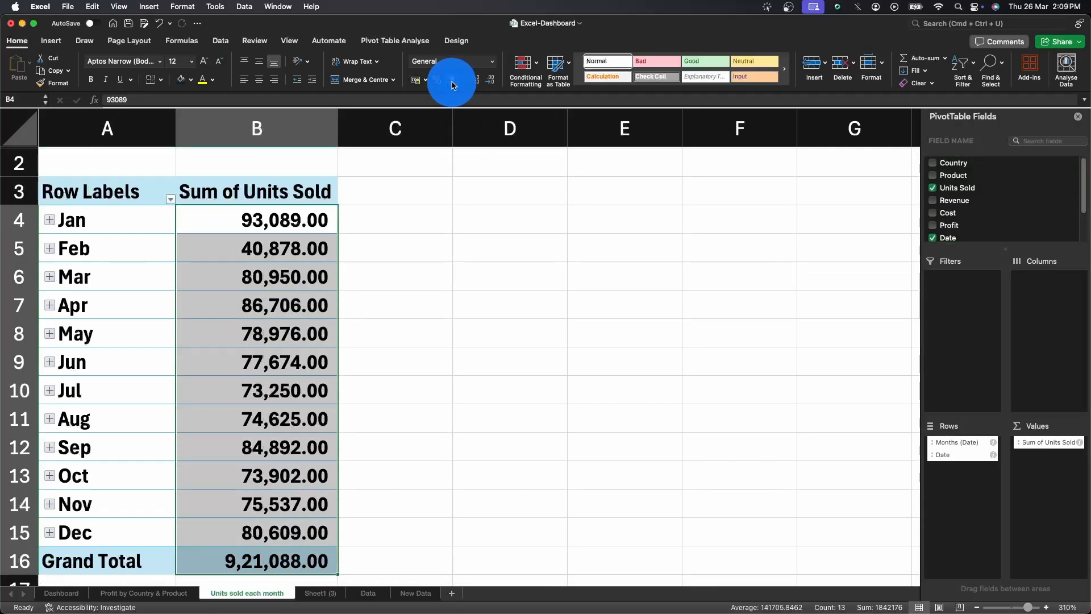
Remove the decimal places from the Units Sold values in the pivot table.
{"action": "left_click", "coordinate": [492, 83]}
{"action": "left_click", "coordinate": [492, 82]}
{"action": "left_click", "coordinate": [492, 84]}
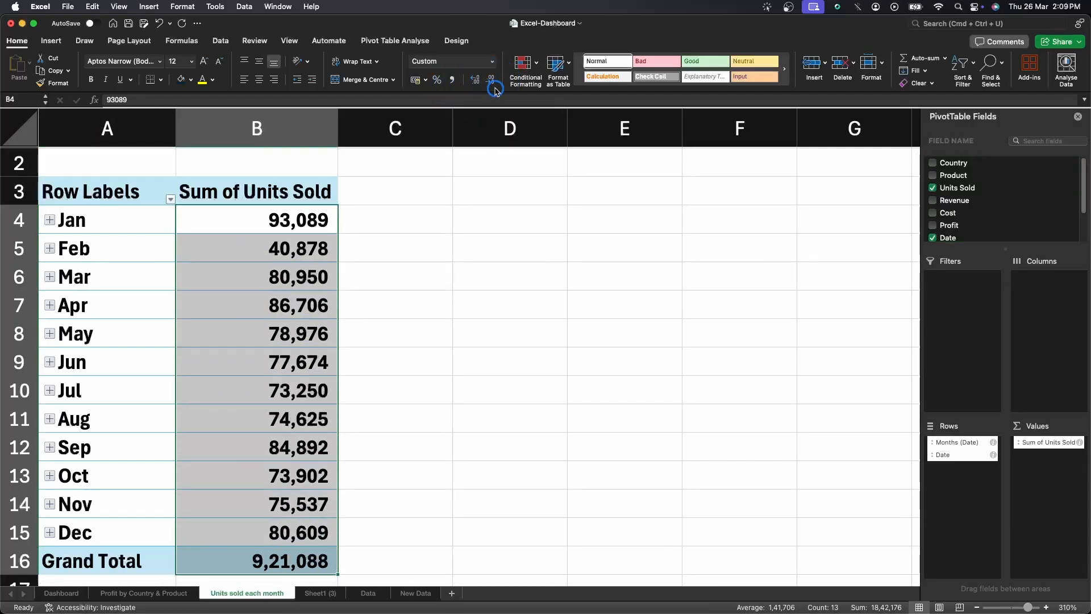
{"action": "left_click", "coordinate": [451, 314]}
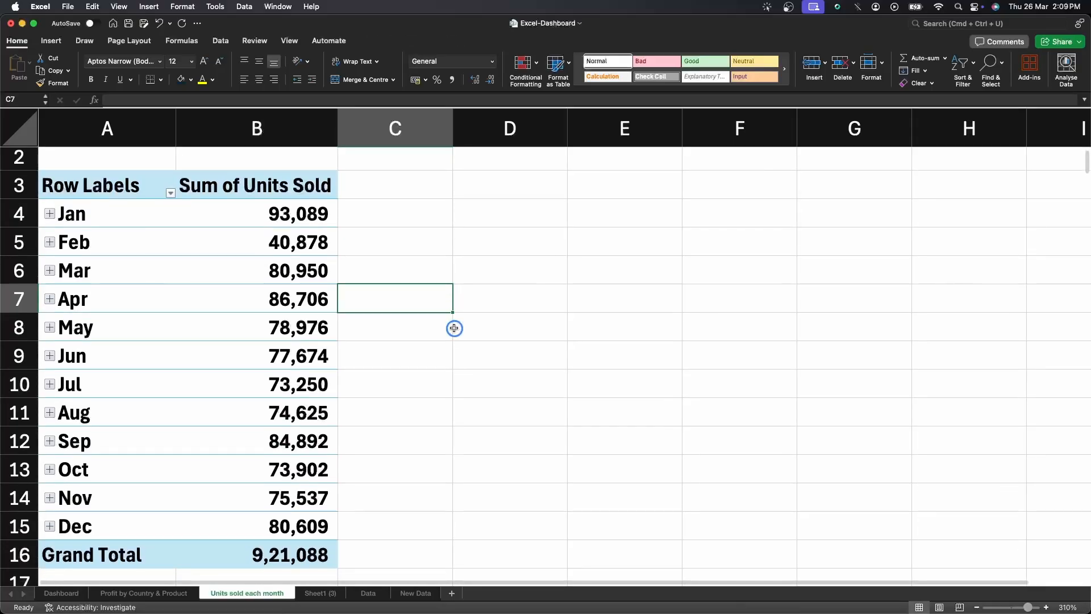
Insert a PivotChart from the units-sold pivot table.
{"action": "left_click", "coordinate": [297, 241]}
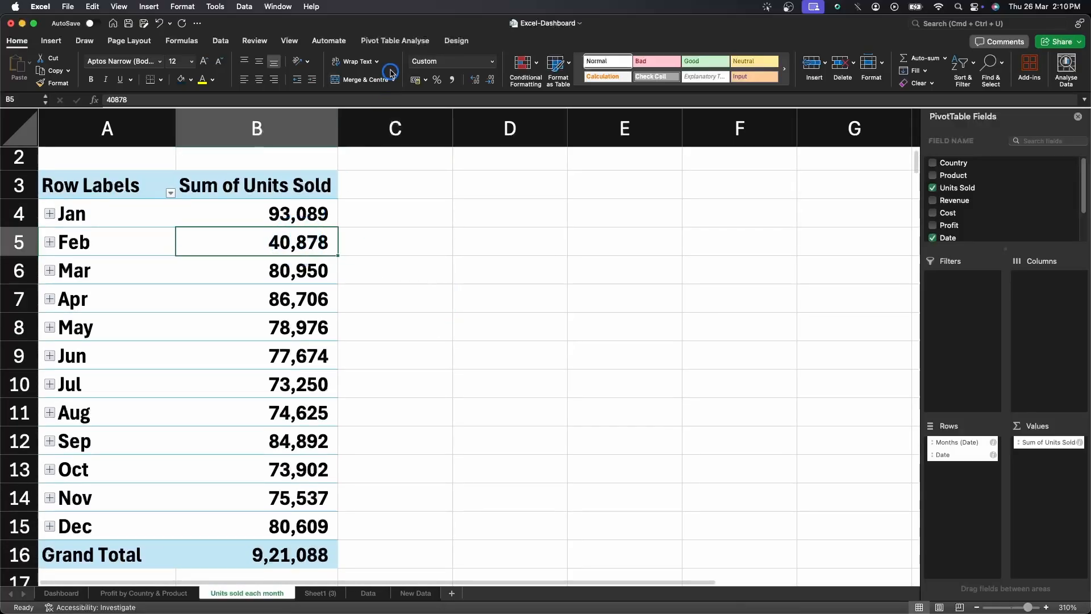
{"action": "left_click", "coordinate": [394, 40]}
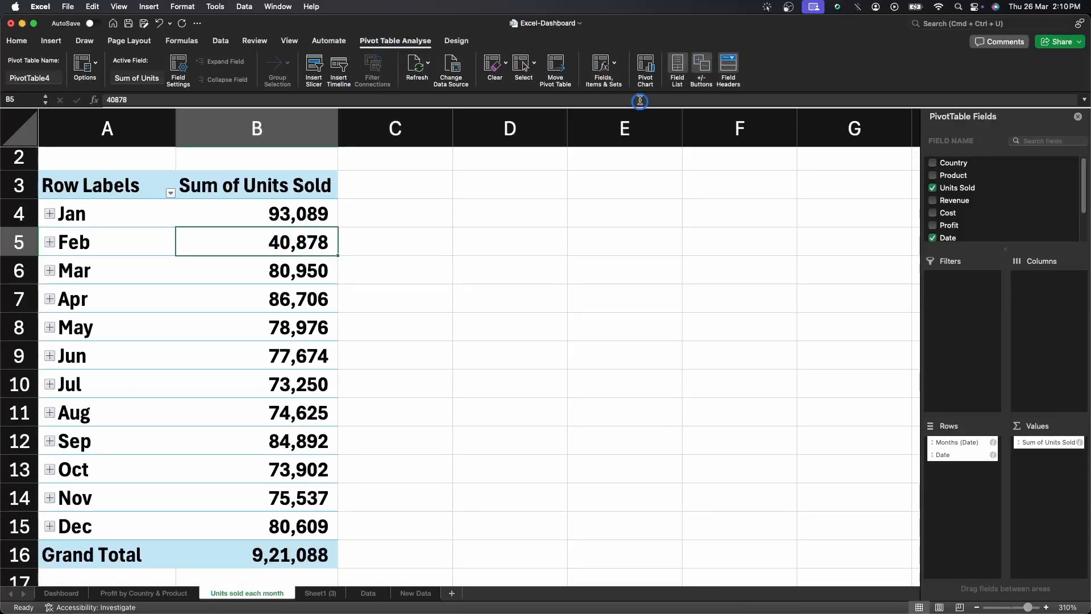
{"action": "left_click", "coordinate": [645, 68]}
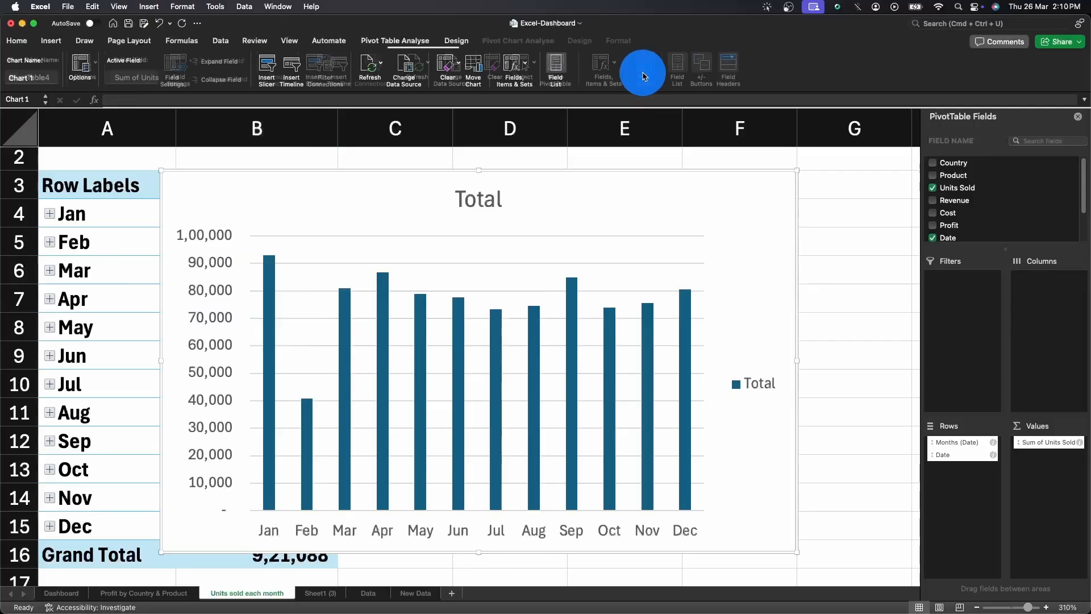
Change the pivot chart's type to a basic 2D Line chart.
{"action": "right_click", "coordinate": [628, 192]}
{"action": "mouse_move", "coordinate": [733, 317]}
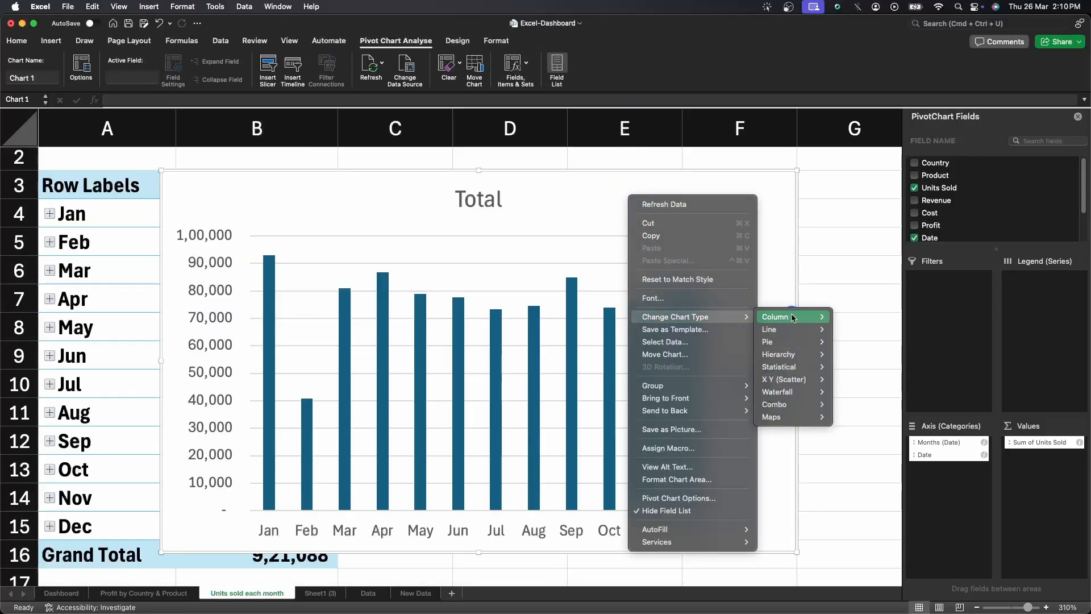
{"action": "mouse_move", "coordinate": [795, 329]}
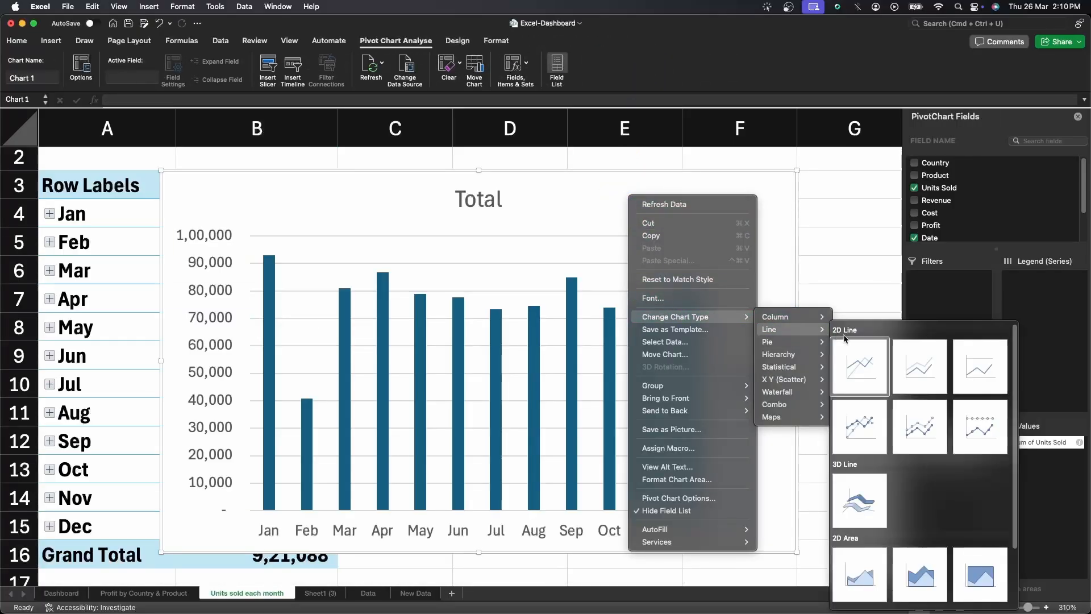
{"action": "left_click", "coordinate": [845, 364]}
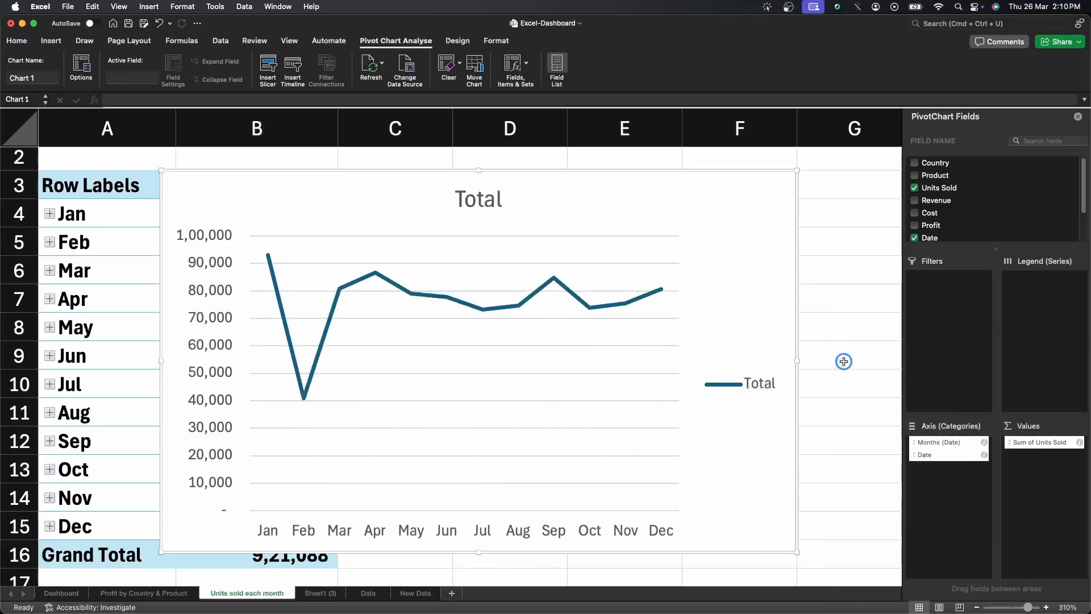
Delete the chart's legend and set the chart title to 'Units Sold Each Month'.
{"action": "left_click", "coordinate": [758, 387]}
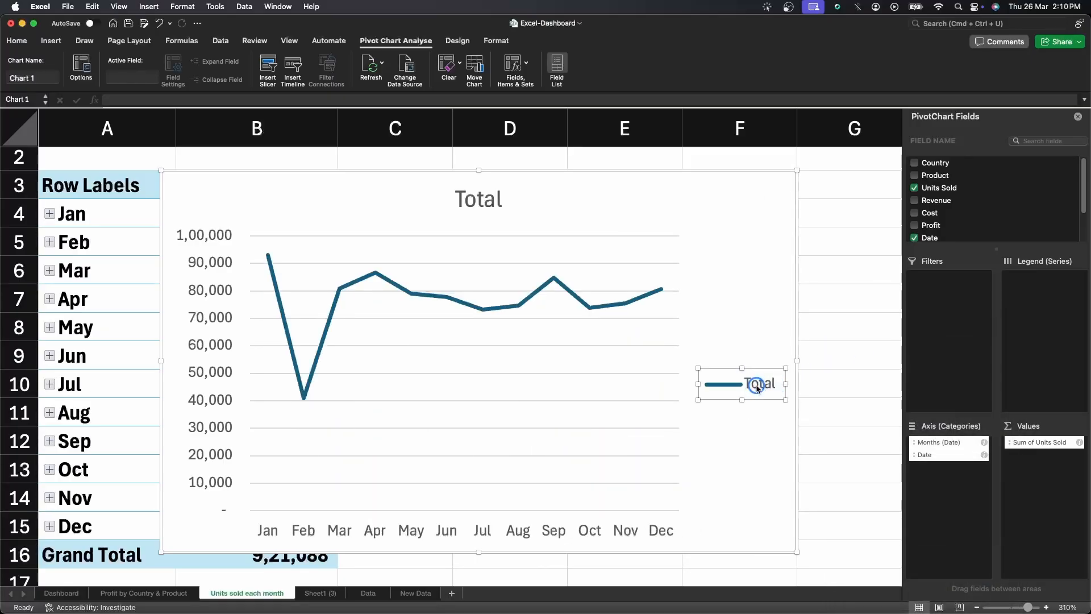
{"action": "key", "text": "Delete"}
{"action": "left_click", "coordinate": [476, 199]}
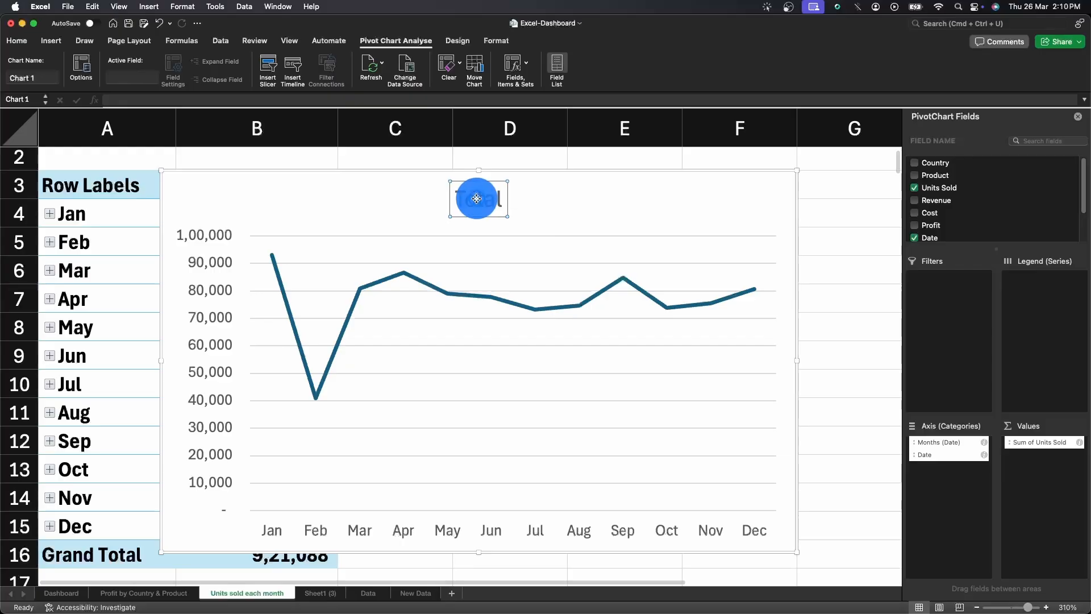
{"action": "double_click", "coordinate": [488, 205]}
{"action": "type", "text": "U"}
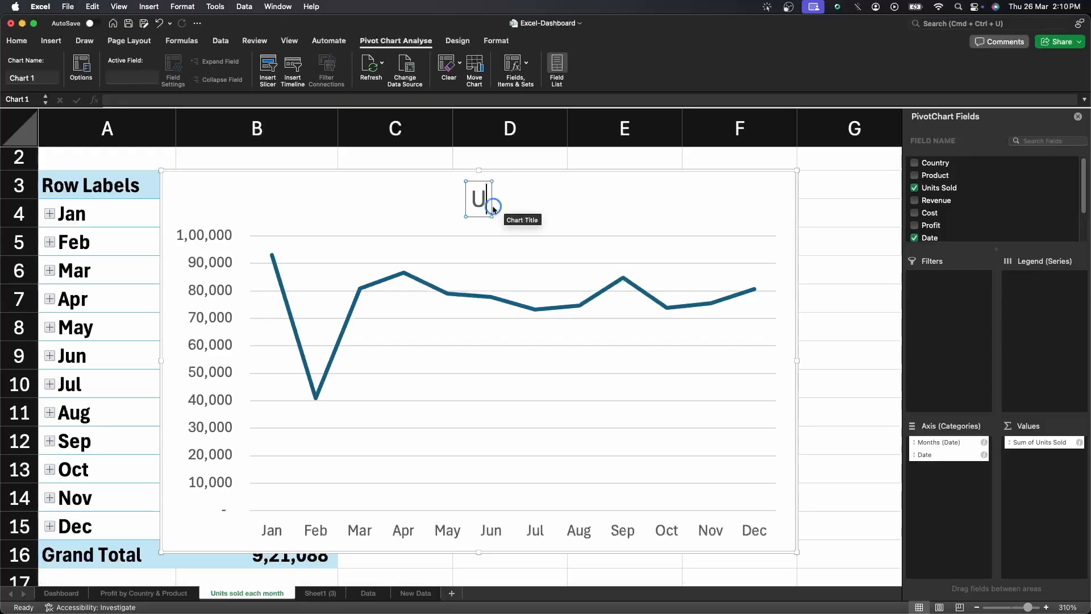
{"action": "type", "text": "nits Sold E"}
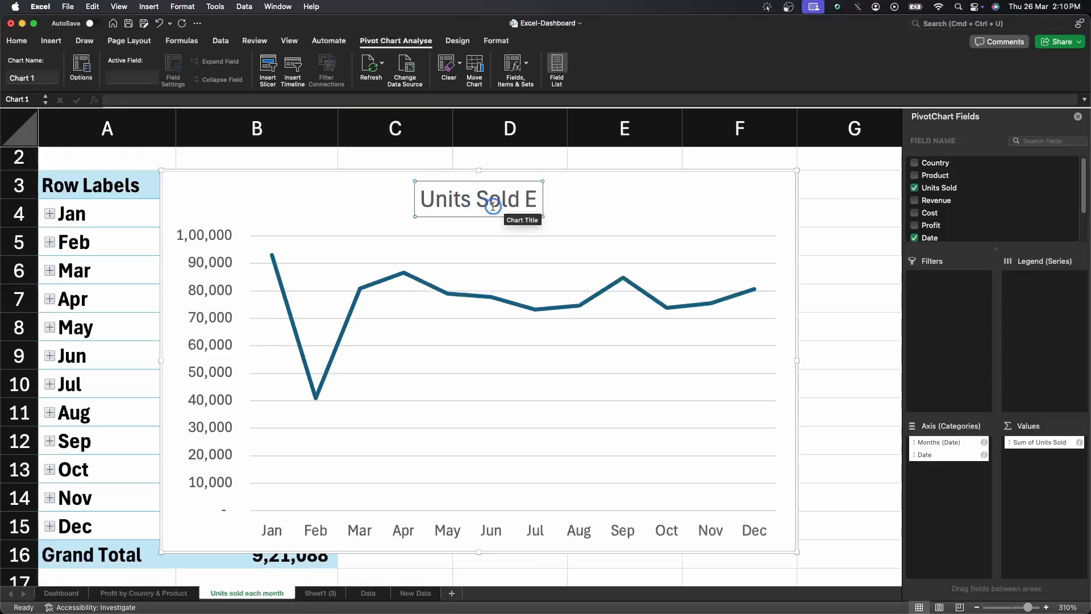
{"action": "type", "text": "ach Month"}
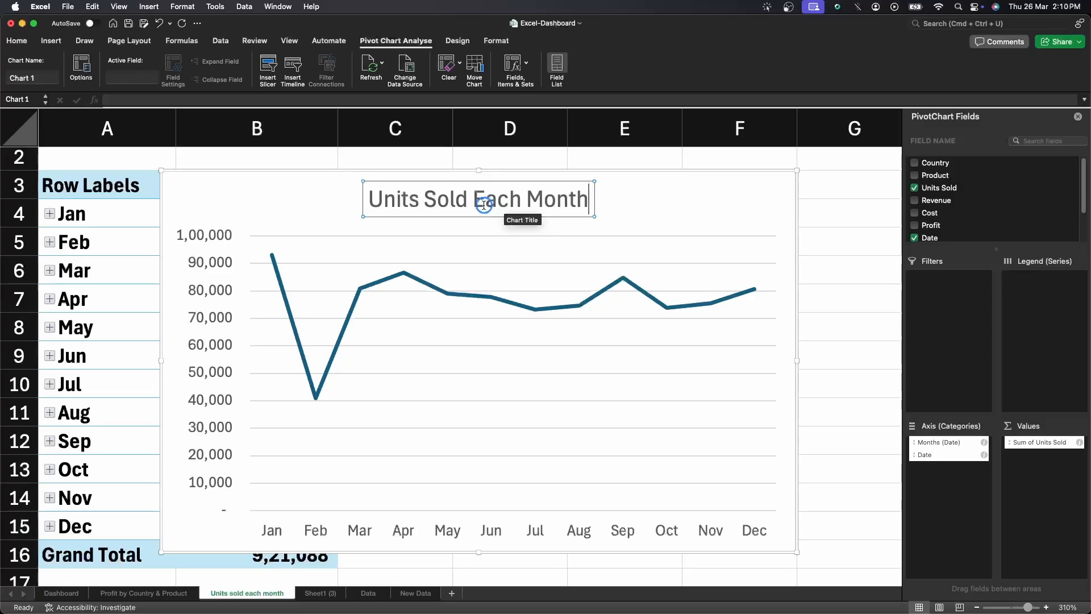
{"action": "left_click", "coordinate": [728, 208]}
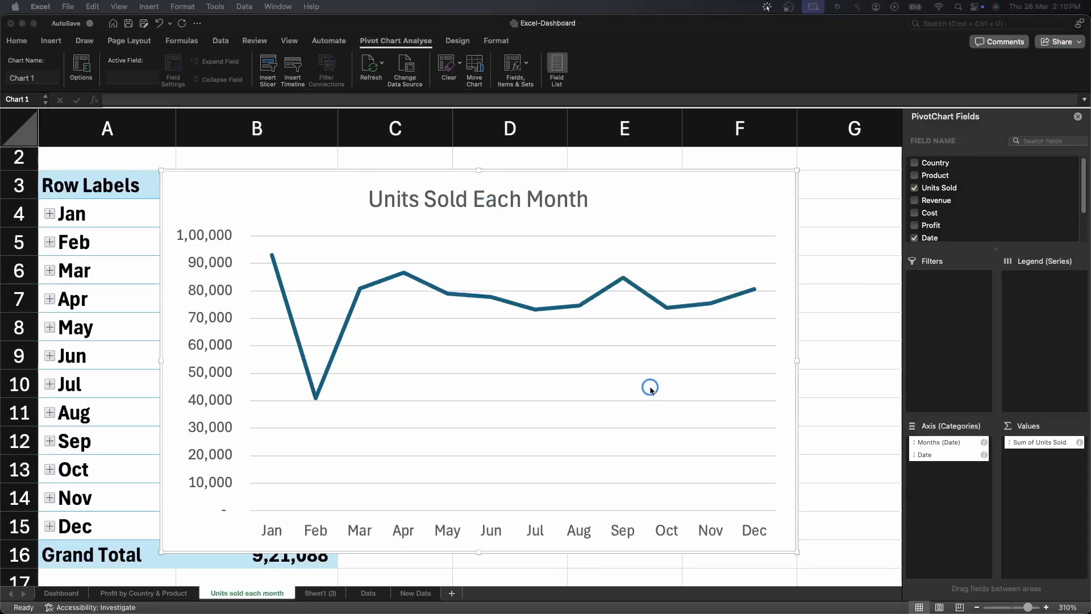
Switch to the Sheet1 (3) sheet and rename it 'Profit by month'.
{"action": "left_click", "coordinate": [320, 593]}
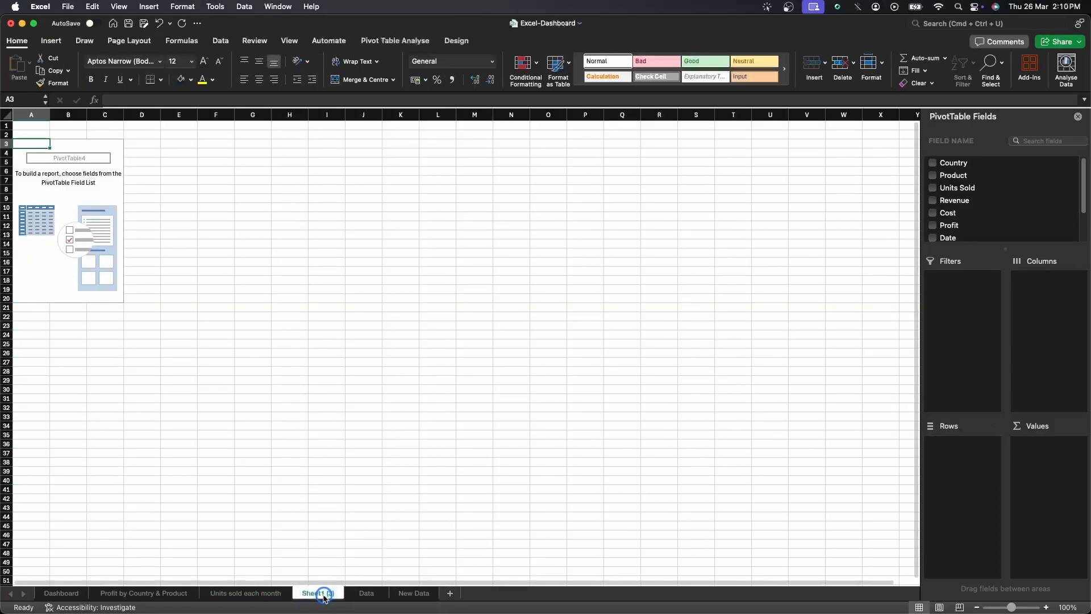
{"action": "right_click", "coordinate": [321, 594]}
{"action": "left_click", "coordinate": [348, 470]}
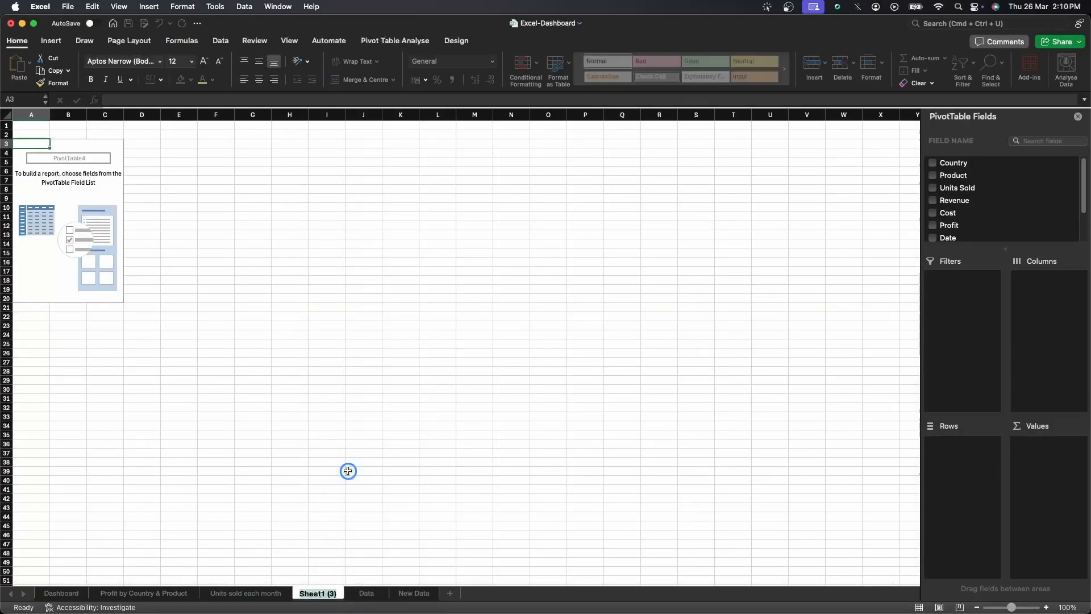
{"action": "type", "text": "Profit by"}
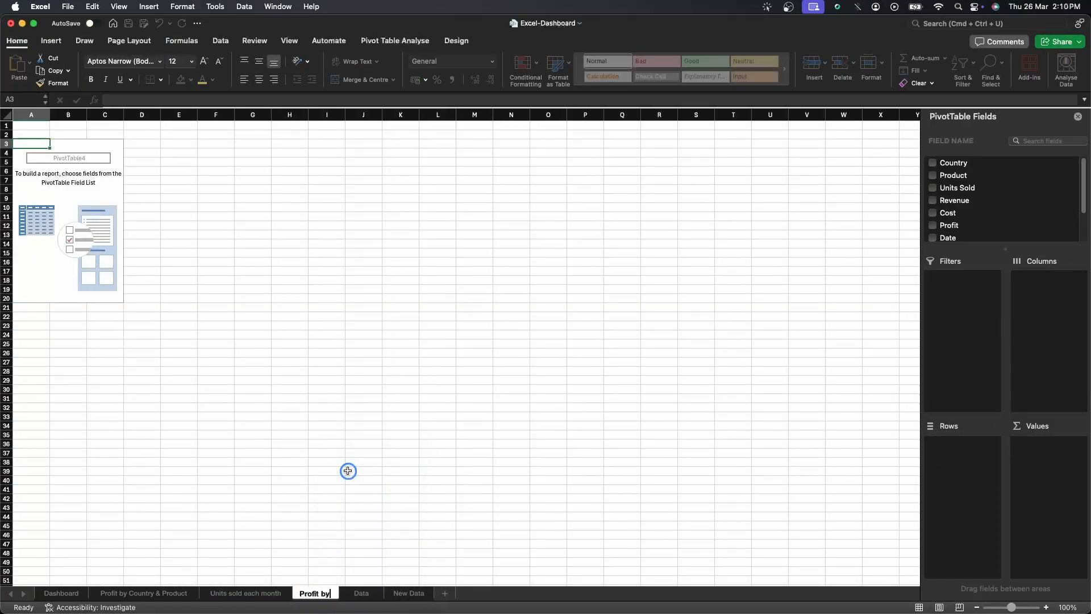
{"action": "type", "text": " month"}
{"action": "key", "text": "Return"}
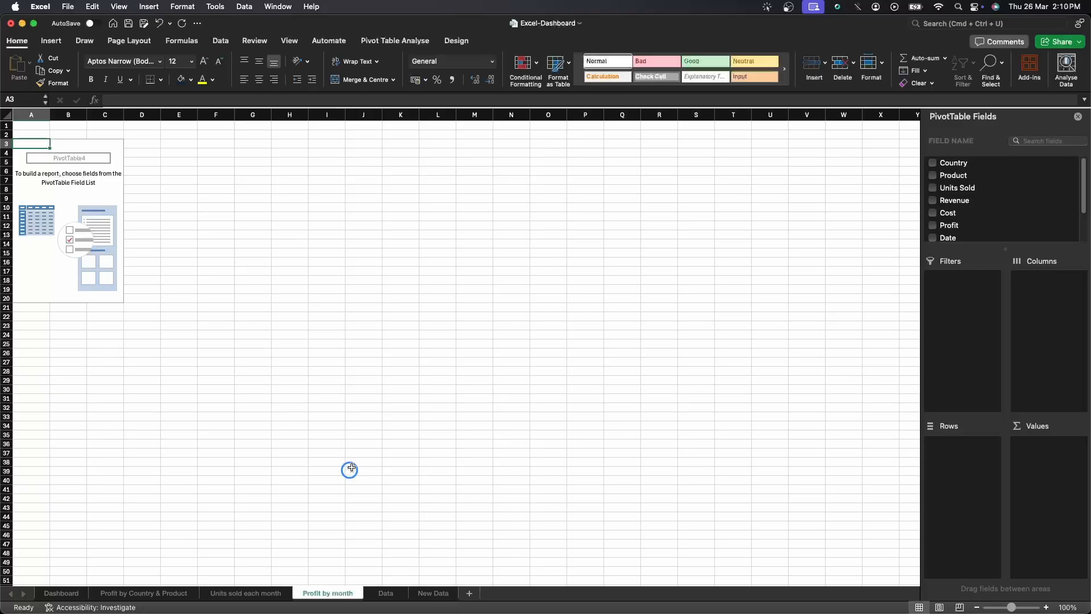
Build the pivot with Months (Date) as rows and Profit summed as values, then zoom in.
{"action": "left_click", "coordinate": [102, 196]}
{"action": "scroll", "coordinate": [961, 222], "scroll_direction": "down", "scroll_amount": 3}
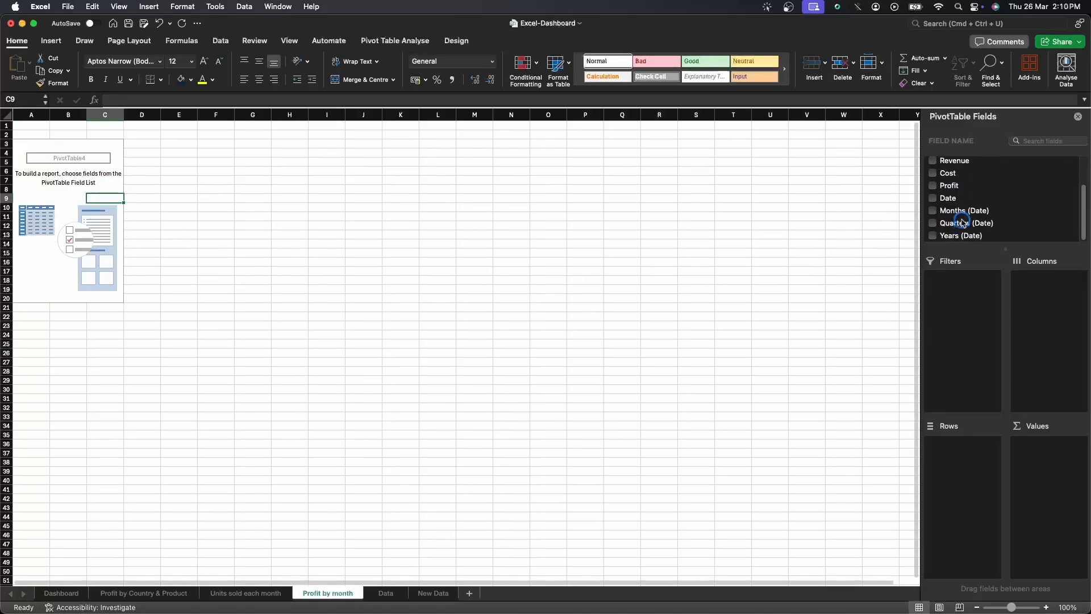
{"action": "left_click_drag", "start_coordinate": [963, 211], "coordinate": [960, 444]}
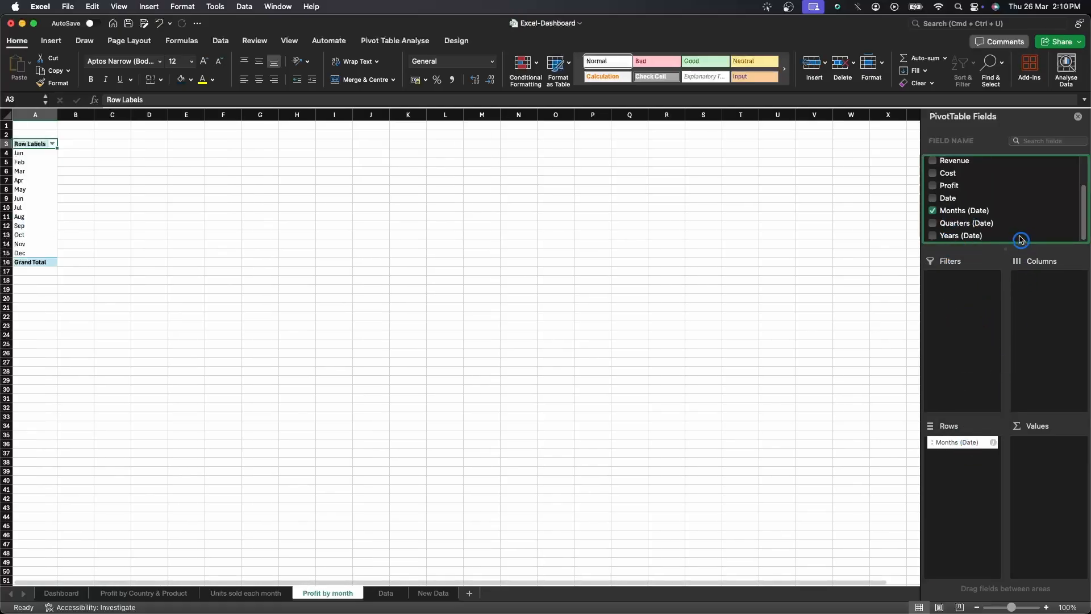
{"action": "left_click_drag", "start_coordinate": [950, 186], "coordinate": [1030, 458]}
{"action": "left_click", "coordinate": [1047, 606]}
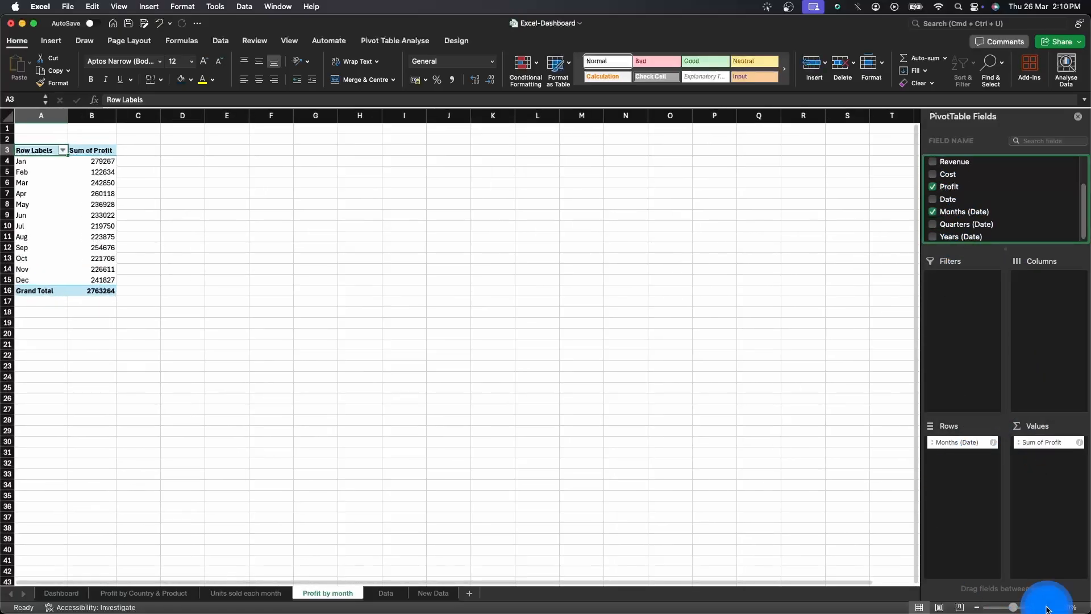
{"action": "left_click", "coordinate": [1047, 607]}
{"action": "left_click", "coordinate": [1046, 607]}
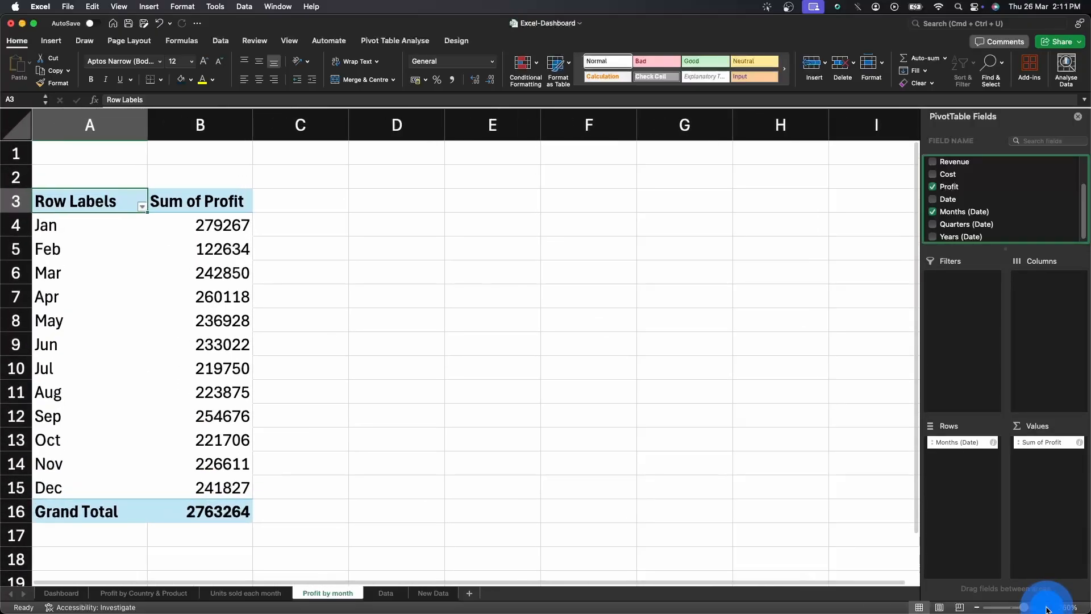
Format the Profit values, including the grand total, as Currency with no decimal places.
{"action": "left_click_drag", "start_coordinate": [244, 227], "coordinate": [181, 523]}
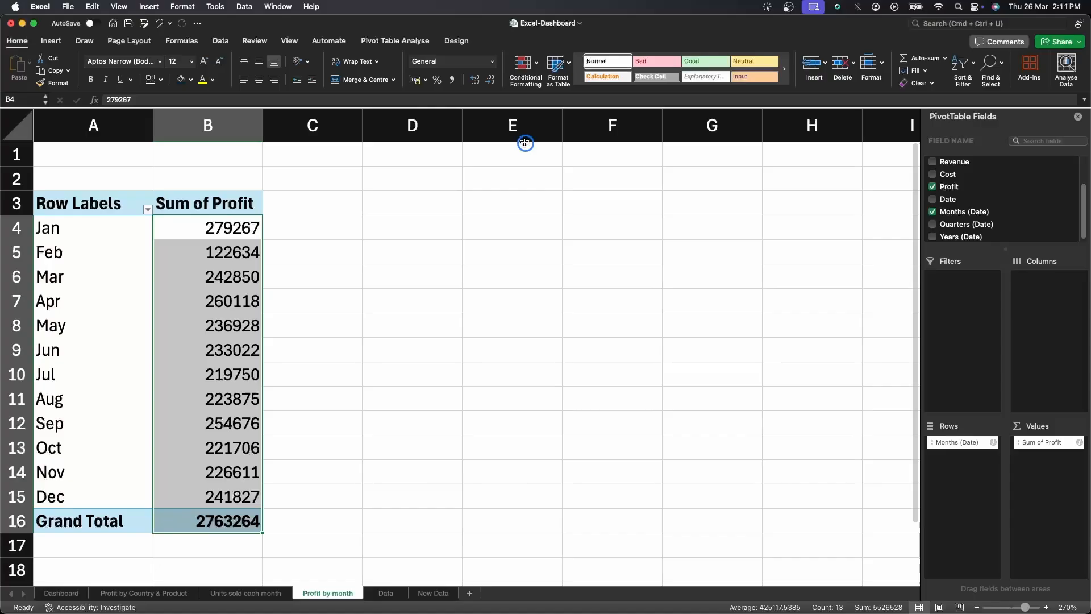
{"action": "left_click", "coordinate": [493, 61]}
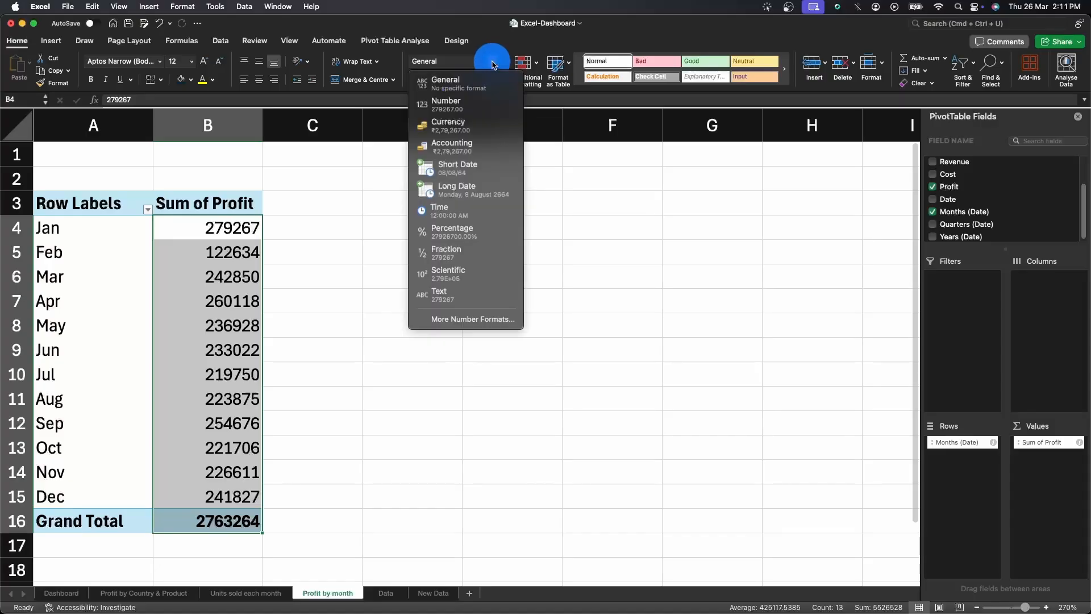
{"action": "left_click", "coordinate": [446, 129]}
{"action": "left_click", "coordinate": [493, 80]}
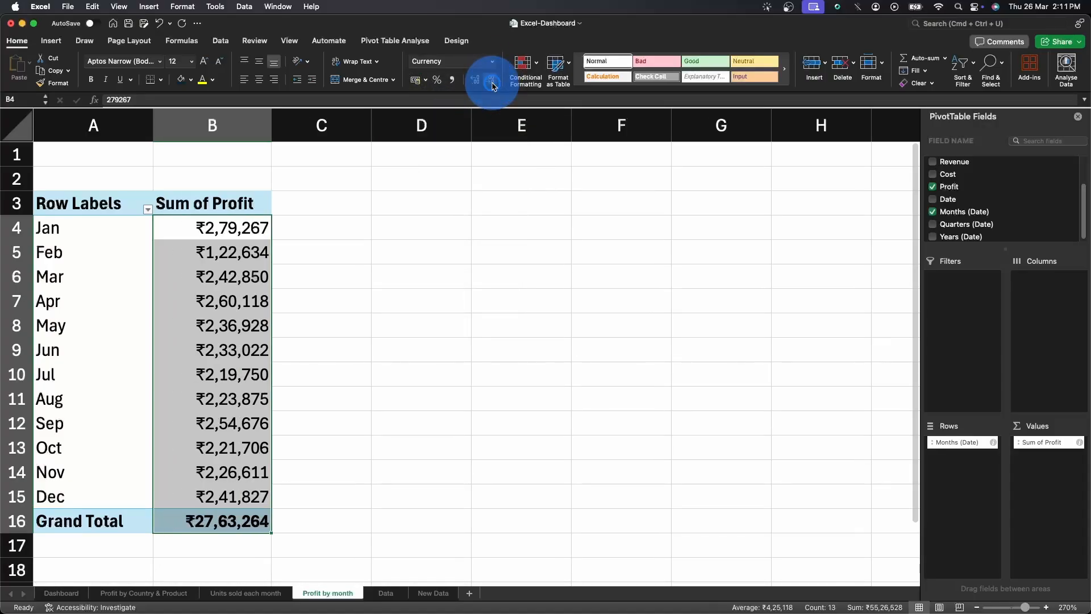
{"action": "double_click", "coordinate": [405, 354]}
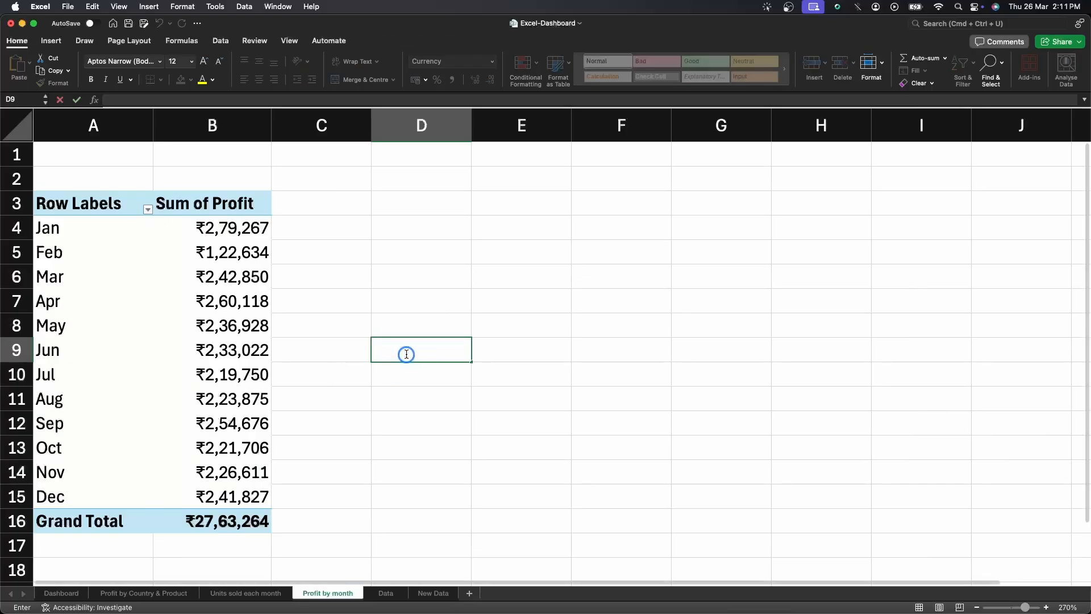
Insert a PivotChart from the profit-by-month pivot table.
{"action": "left_click", "coordinate": [249, 253]}
{"action": "left_click", "coordinate": [391, 40]}
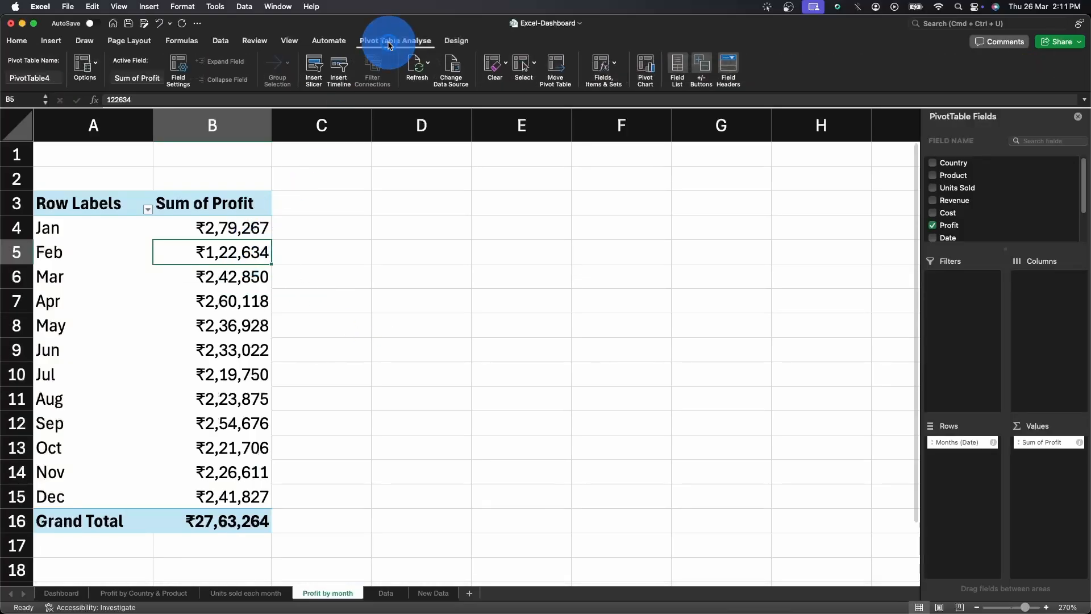
{"action": "left_click", "coordinate": [646, 67]}
Change the profit pivot chart's type to a basic 2D Line chart.
{"action": "right_click", "coordinate": [629, 225]}
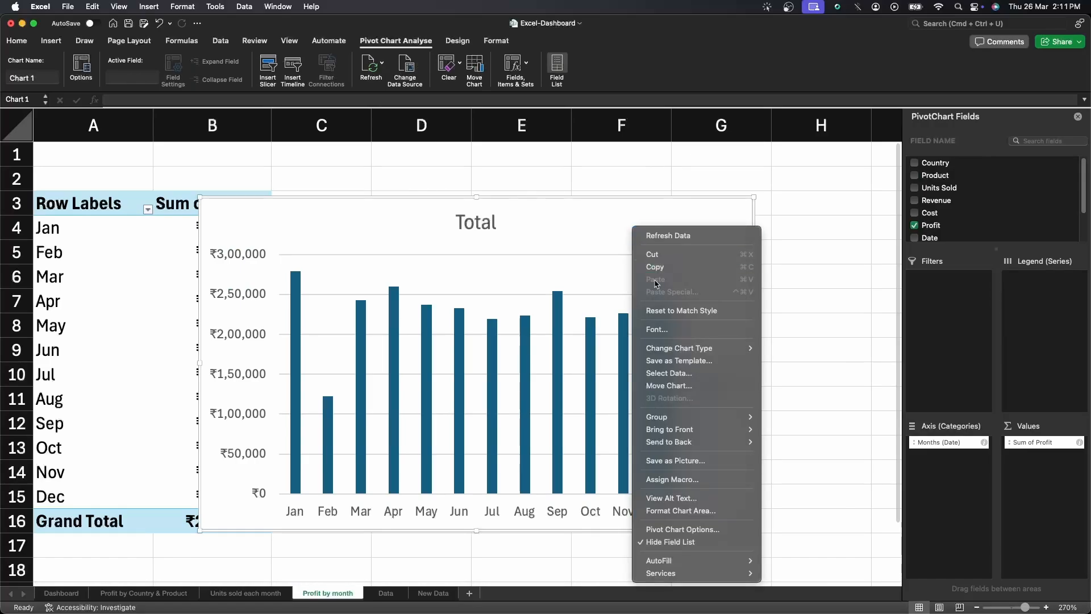
{"action": "mouse_move", "coordinate": [696, 349]}
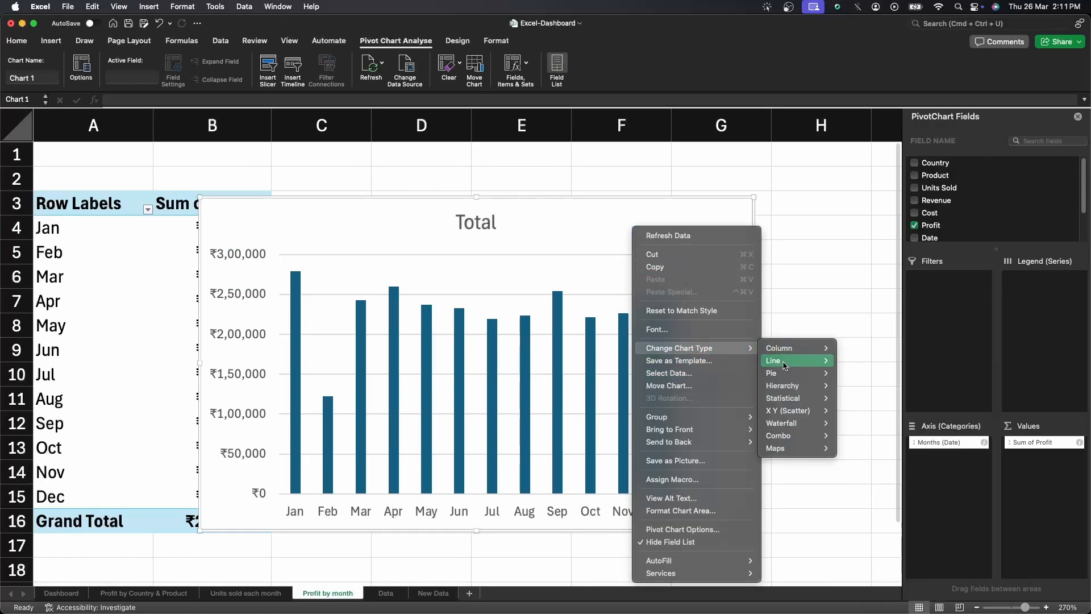
{"action": "mouse_move", "coordinate": [787, 360]}
{"action": "left_click", "coordinate": [858, 367]}
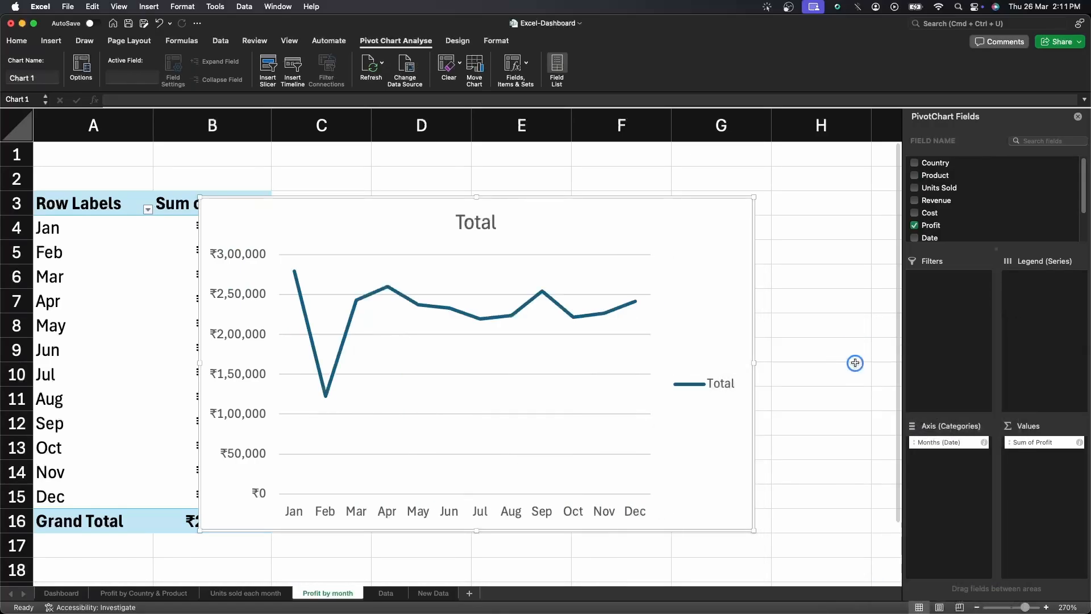
Delete the profit chart's legend and retitle the chart Profit by month.
{"action": "left_click", "coordinate": [735, 378]}
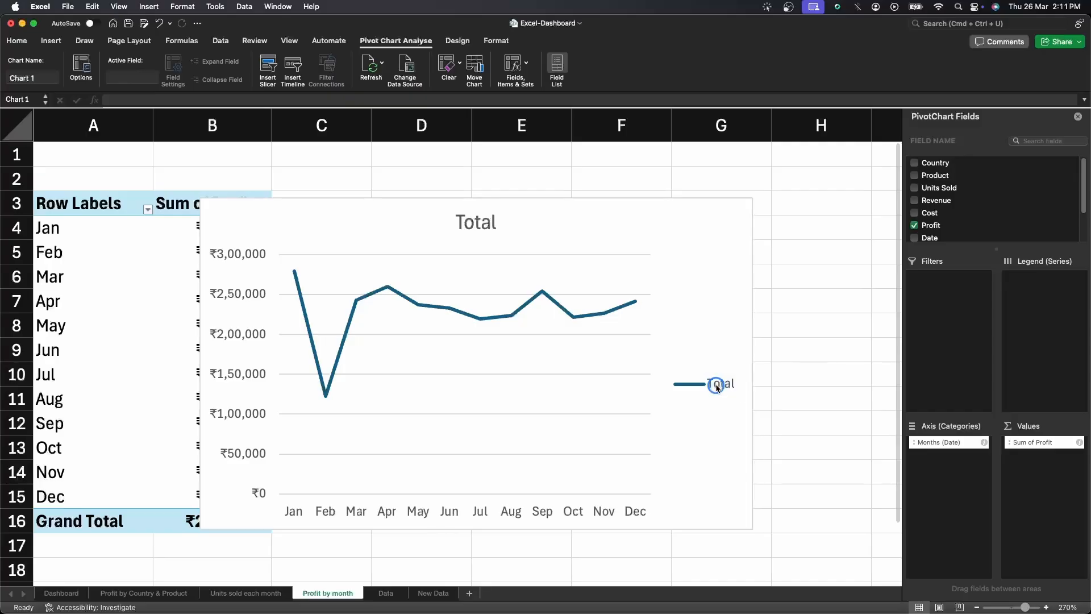
{"action": "key", "text": "Delete"}
{"action": "left_click", "coordinate": [483, 221]}
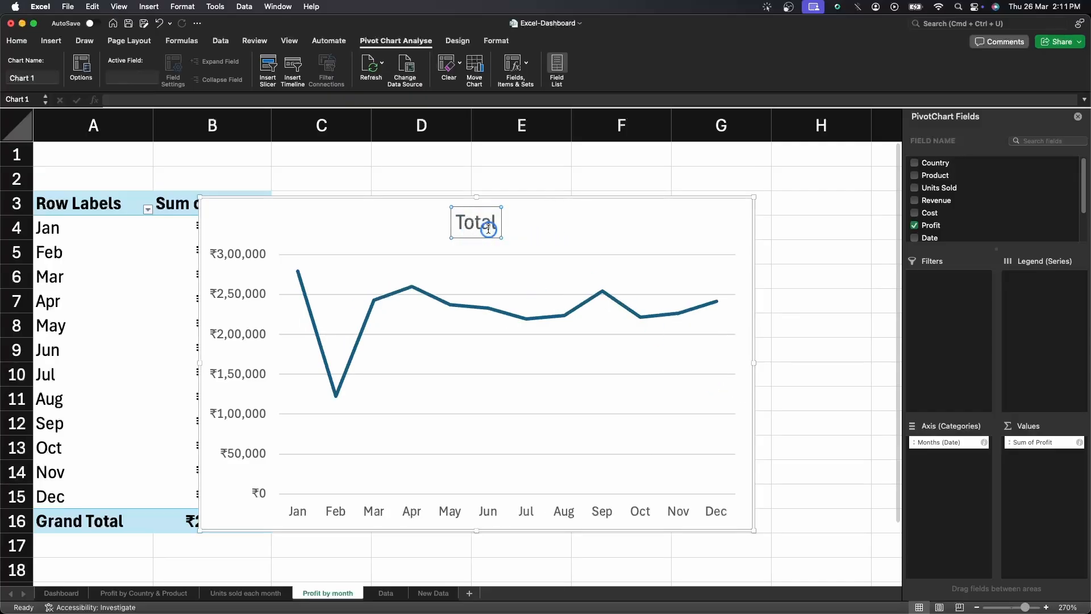
{"action": "double_click", "coordinate": [488, 229]}
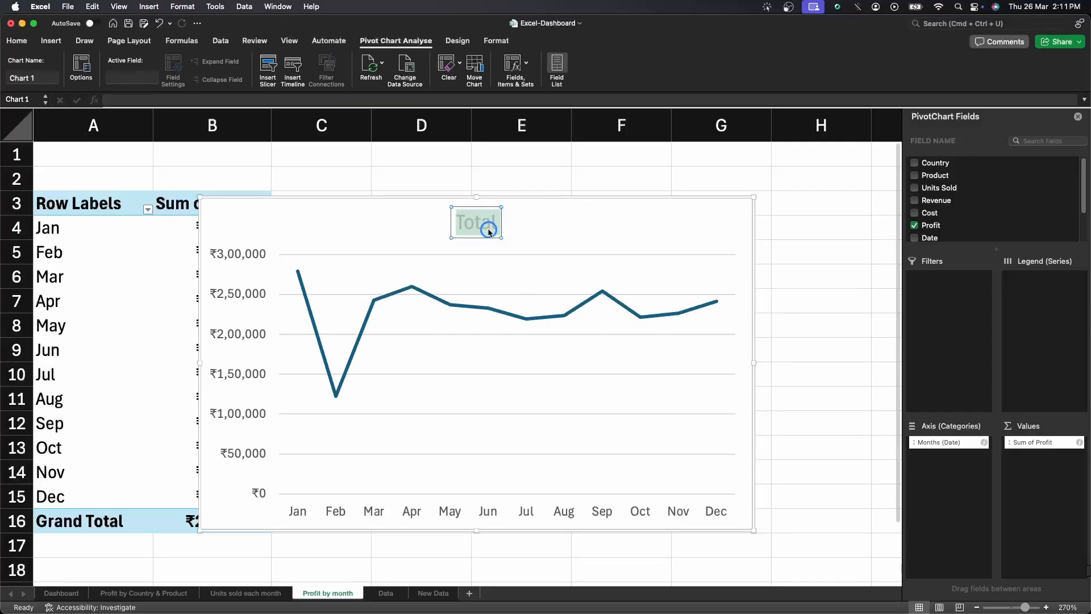
{"action": "type", "text": "P"}
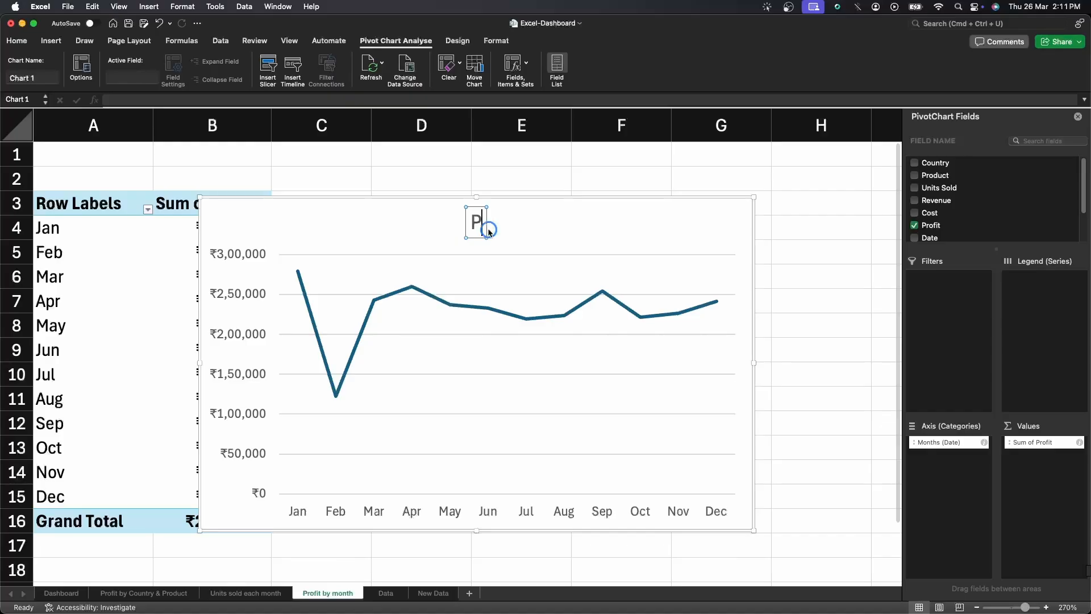
{"action": "type", "text": "rofit"}
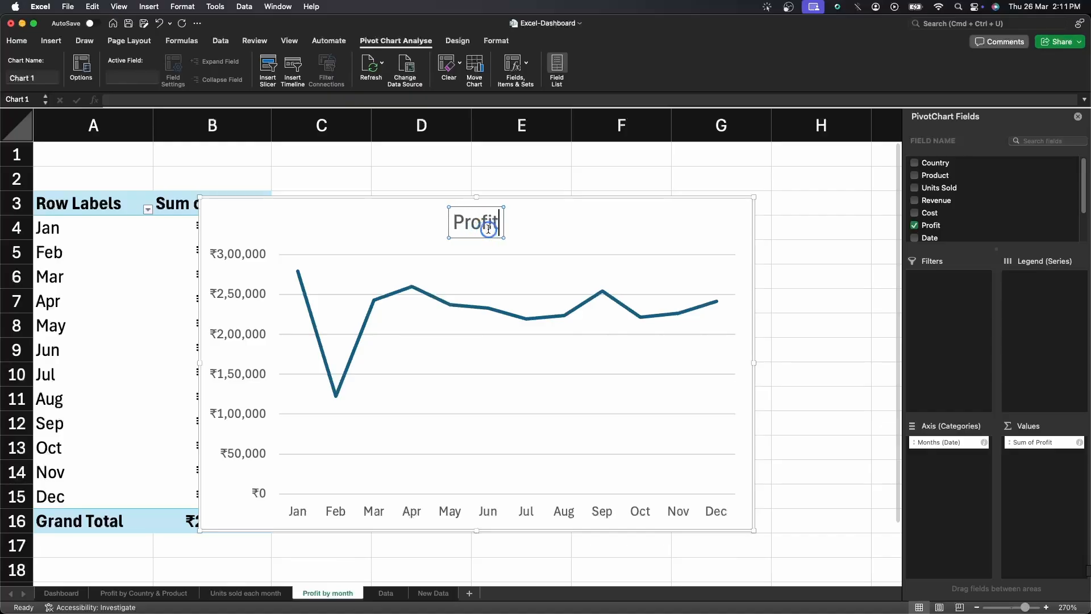
{"action": "type", "text": " by month"}
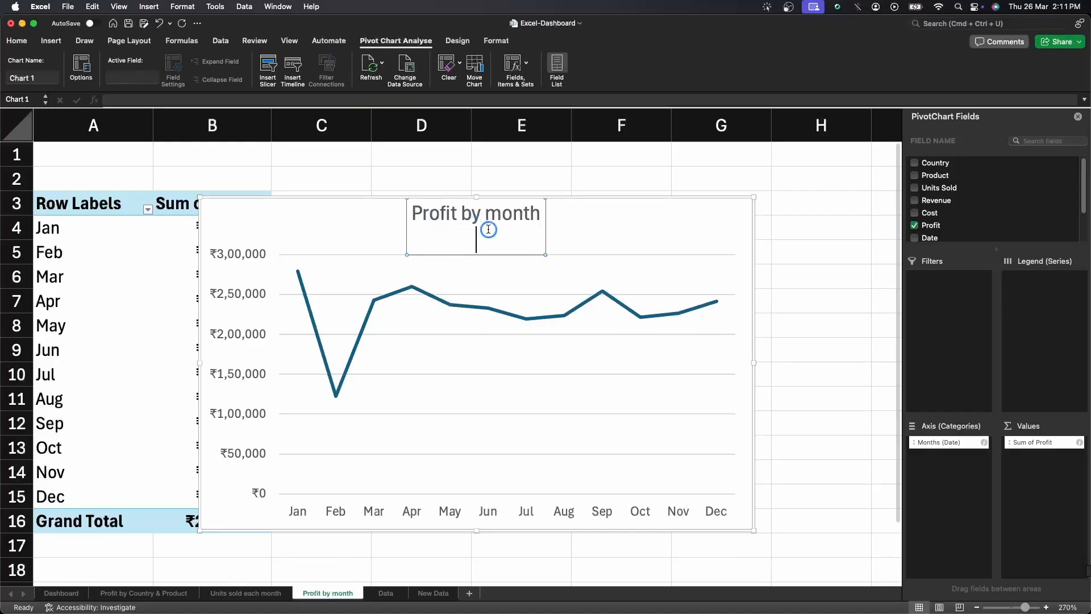
{"action": "left_click", "coordinate": [630, 235]}
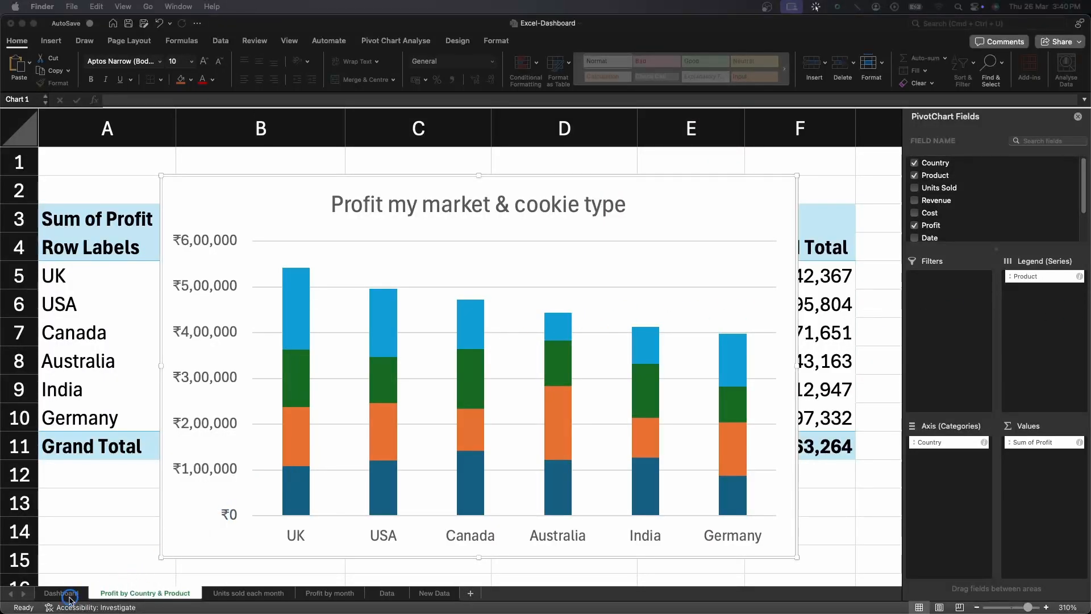
Copy the Profit my market & cookie type chart onto the Dashboard sheet at cell E7.
{"action": "left_click", "coordinate": [68, 598]}
{"action": "left_click", "coordinate": [63, 595]}
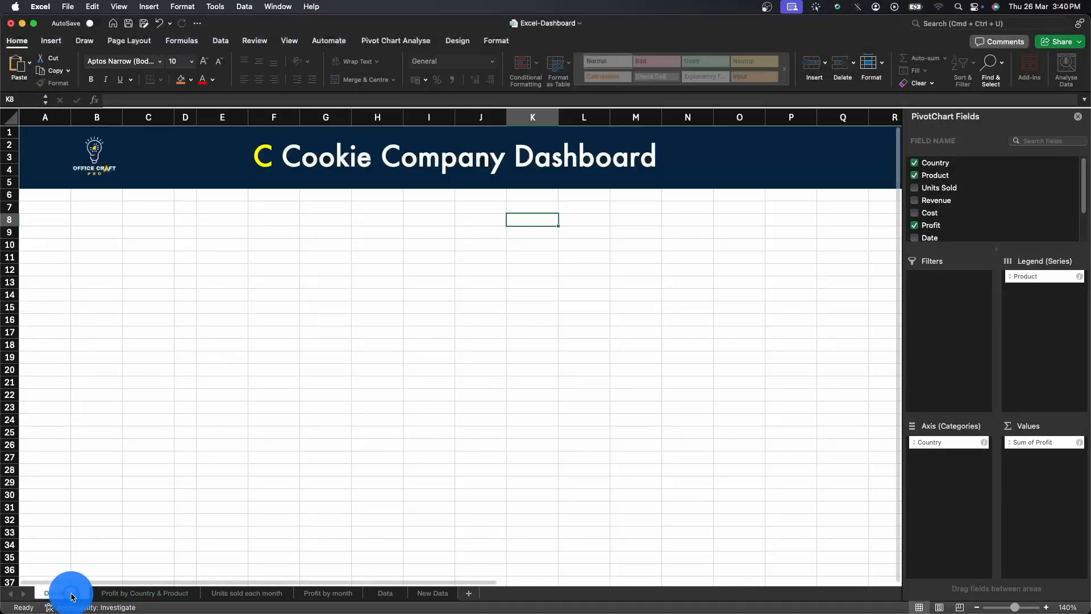
{"action": "left_click", "coordinate": [132, 593]}
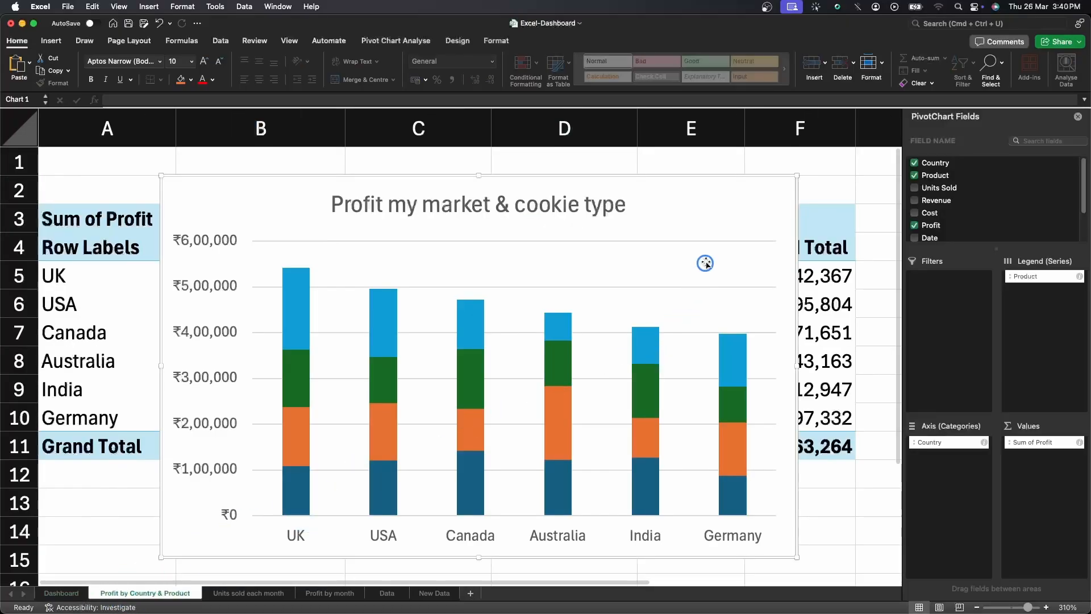
{"action": "left_click", "coordinate": [732, 191]}
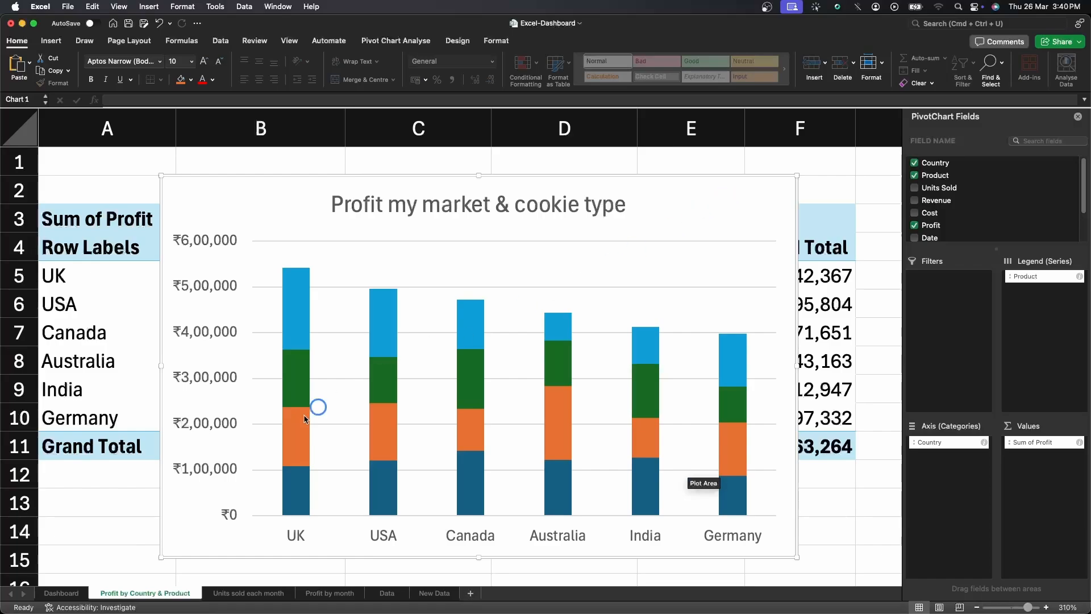
{"action": "left_click", "coordinate": [60, 594]}
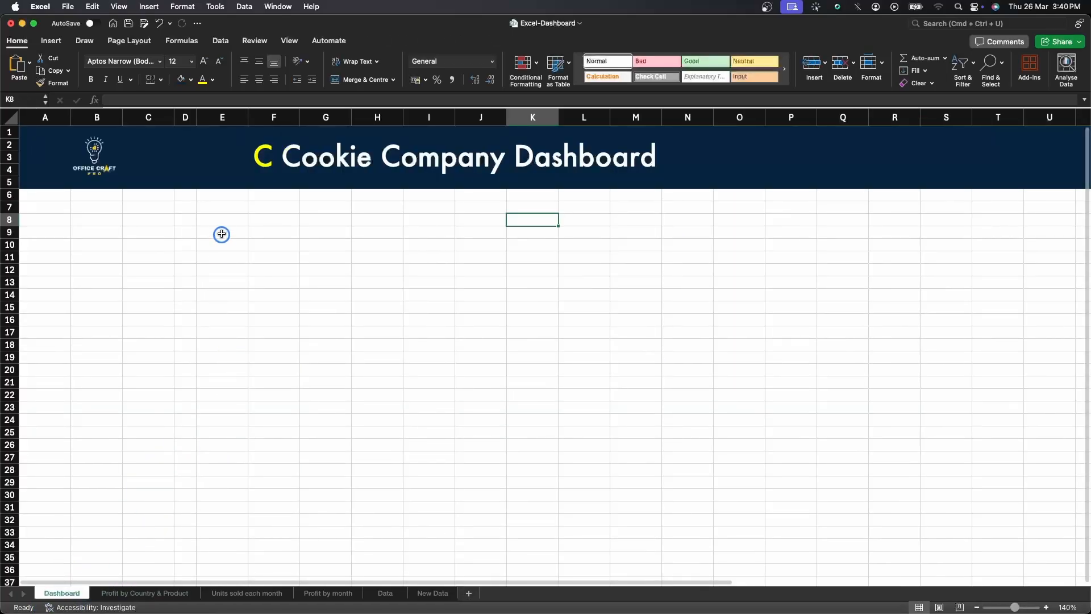
{"action": "left_click", "coordinate": [226, 212]}
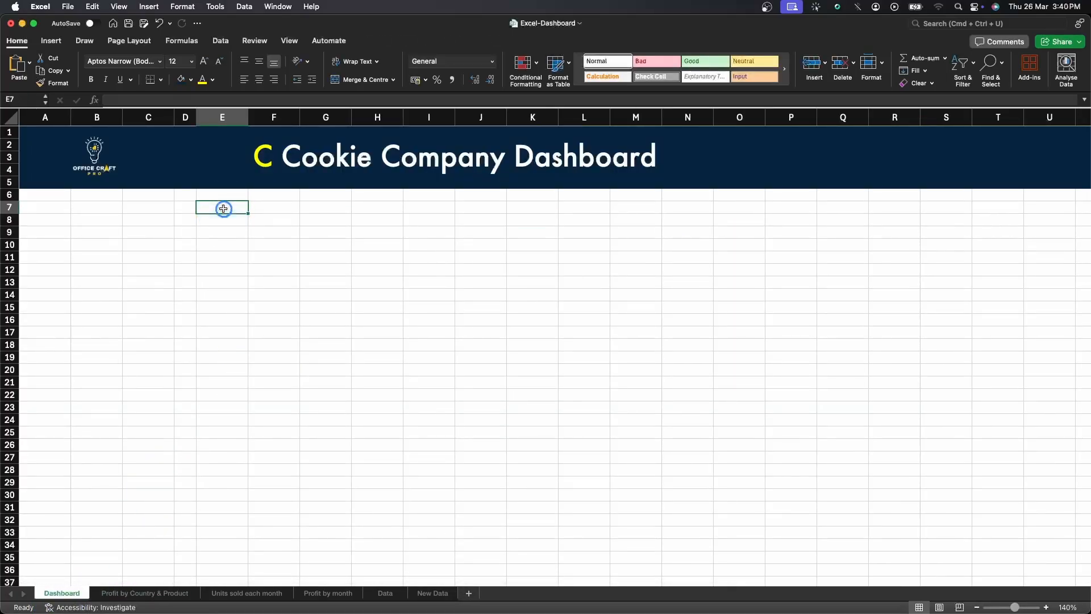
{"action": "key", "text": "super+v"}
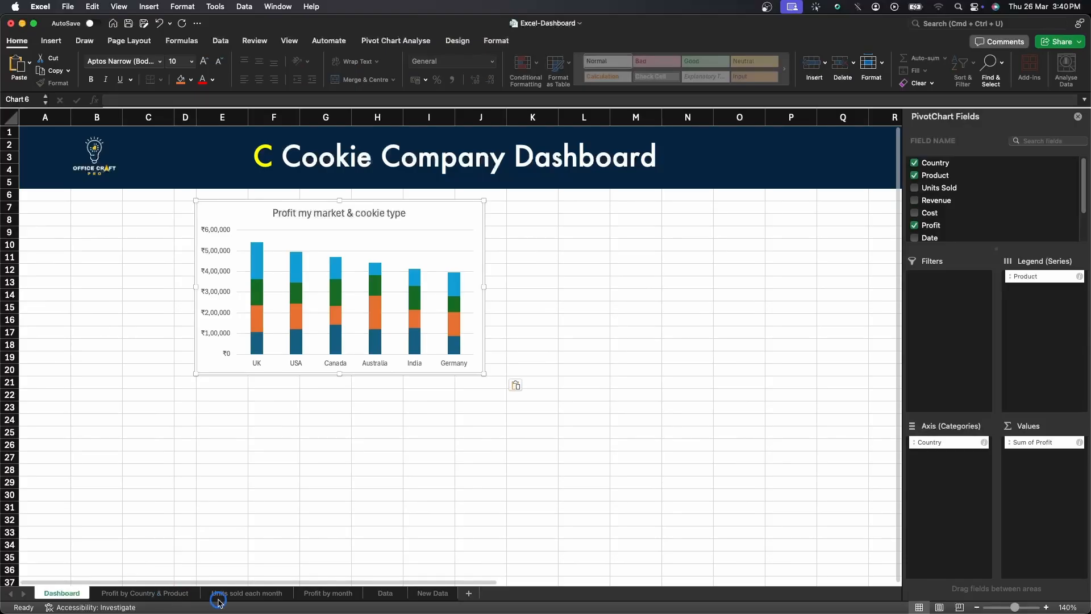
Copy the Units Sold Each Month chart onto the Dashboard beside the first chart.
{"action": "left_click", "coordinate": [219, 594]}
{"action": "left_click", "coordinate": [455, 389]}
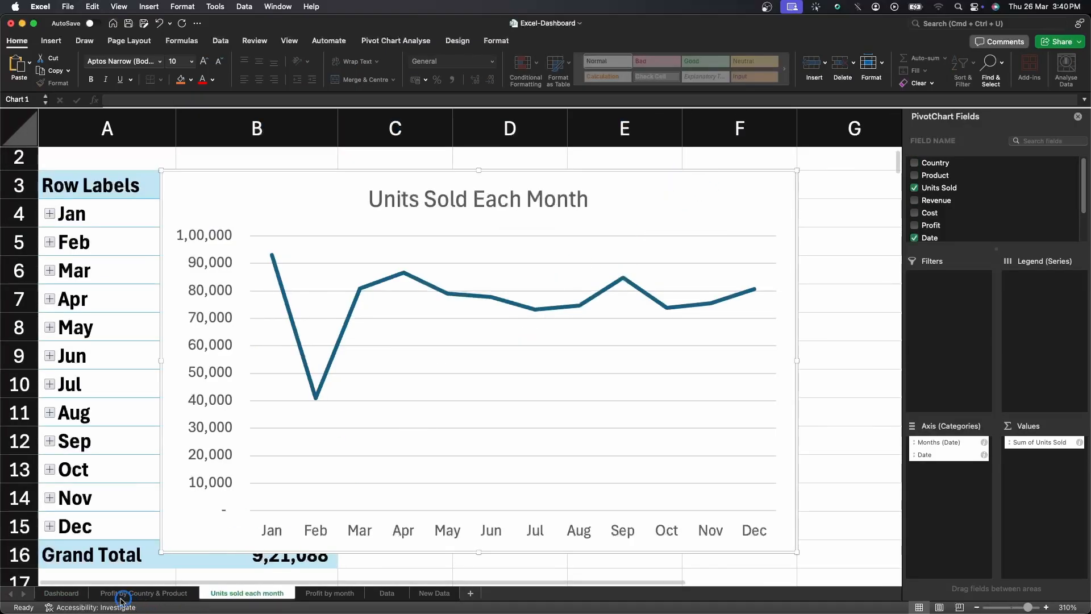
{"action": "left_click", "coordinate": [63, 593]}
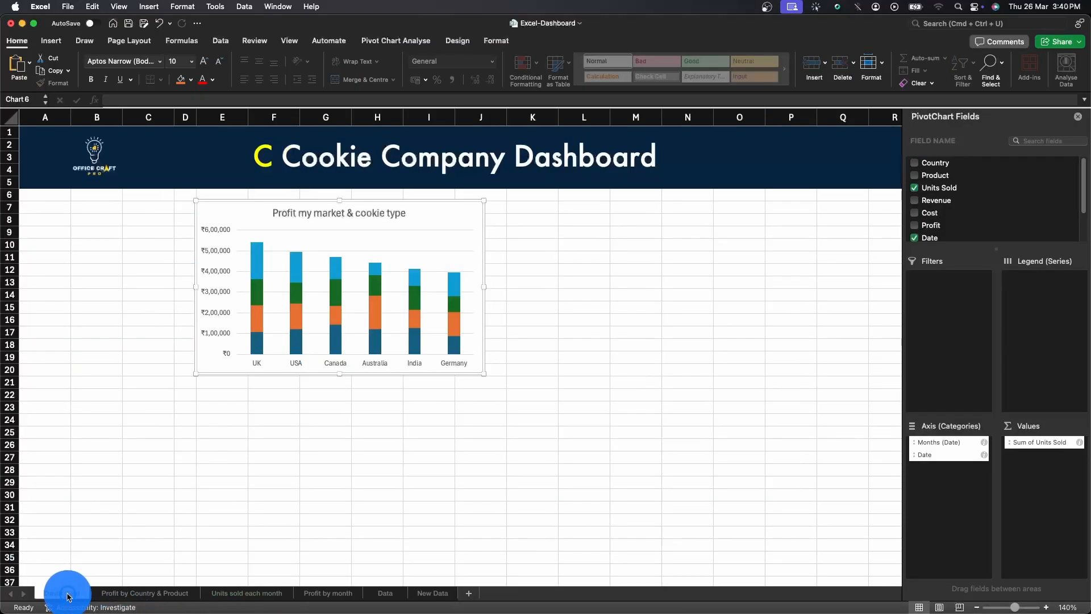
{"action": "left_click", "coordinate": [549, 202]}
{"action": "key", "text": "super+v"}
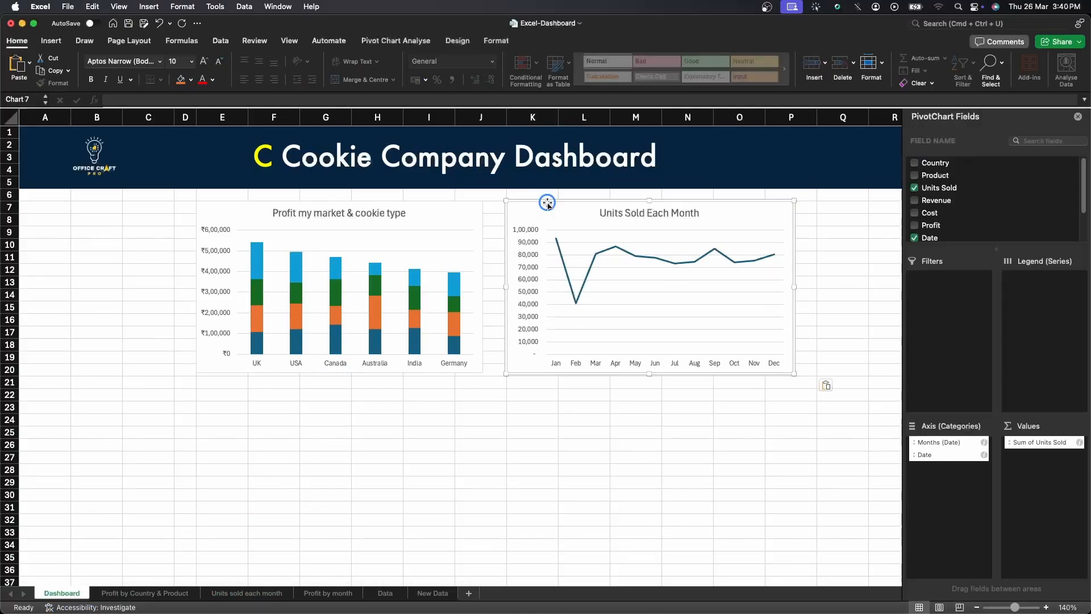
Copy the Profit by month chart onto the Dashboard below the other charts.
{"action": "left_click", "coordinate": [306, 593]}
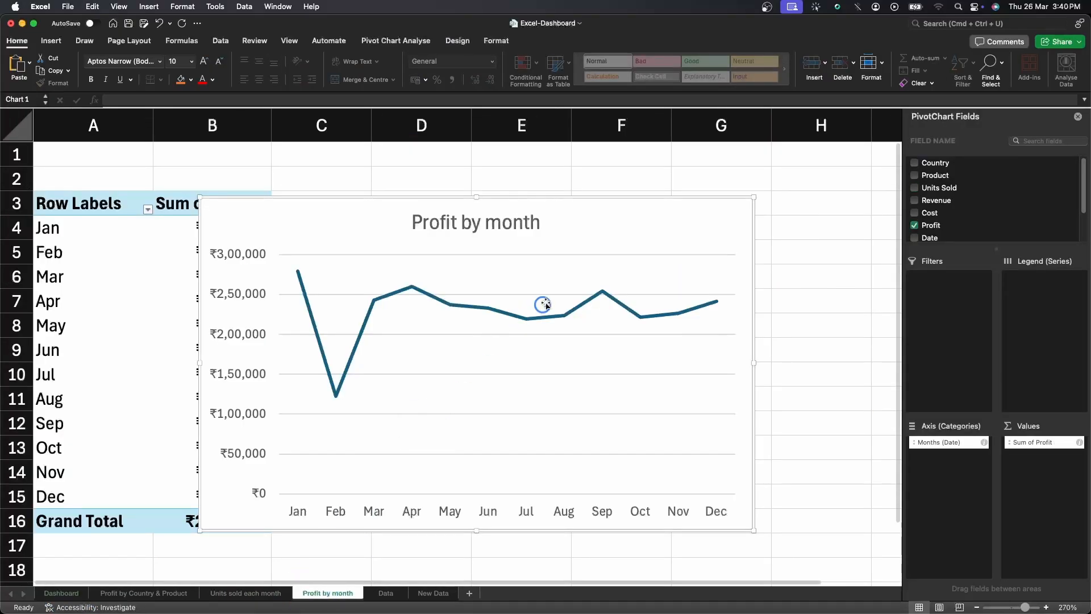
{"action": "left_click", "coordinate": [650, 229]}
{"action": "key", "text": "super+c"}
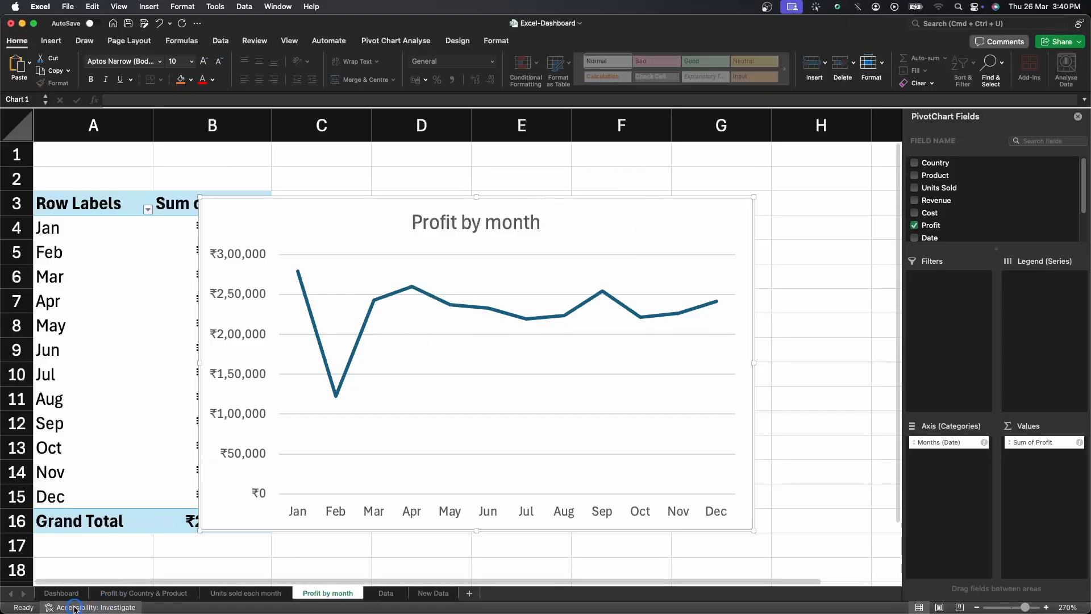
{"action": "left_click", "coordinate": [61, 593]}
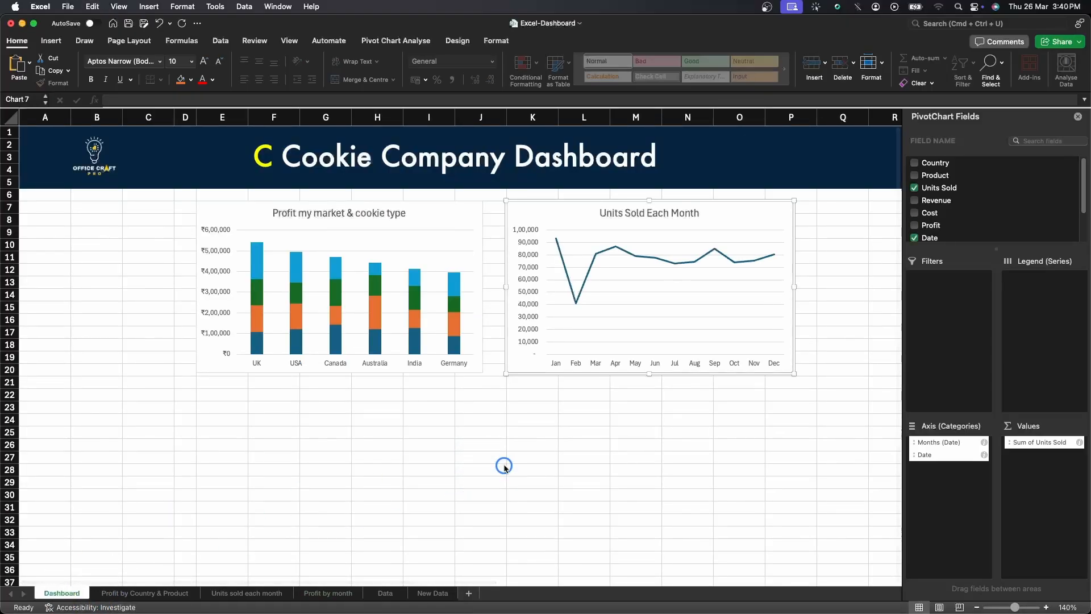
{"action": "left_click", "coordinate": [586, 394]}
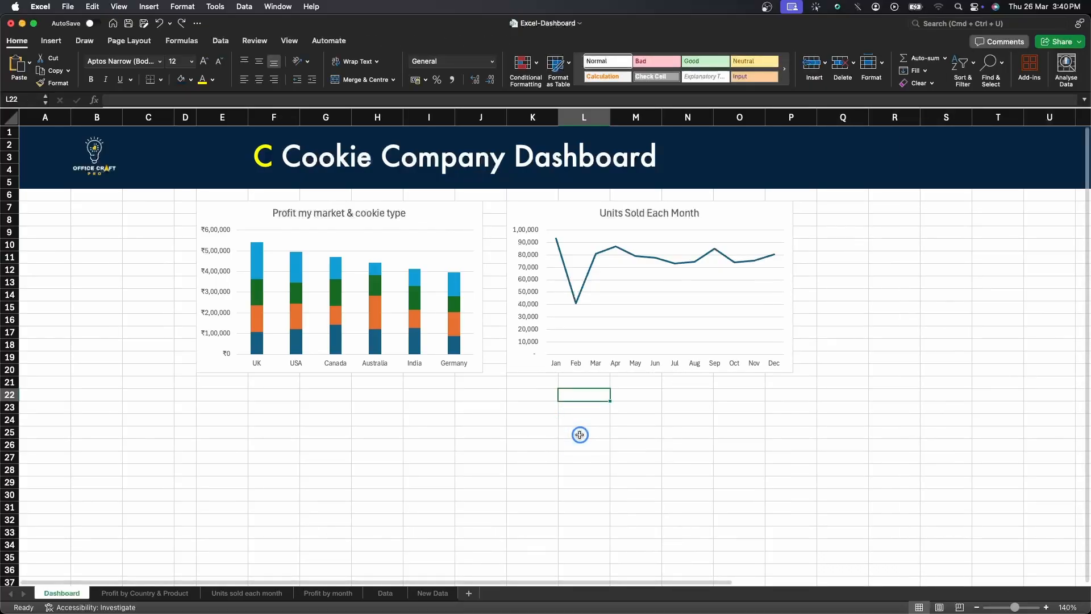
{"action": "key", "text": "super+v"}
Move the Profit by month chart directly beneath the Units Sold Each Month chart.
{"action": "left_click", "coordinate": [688, 403]}
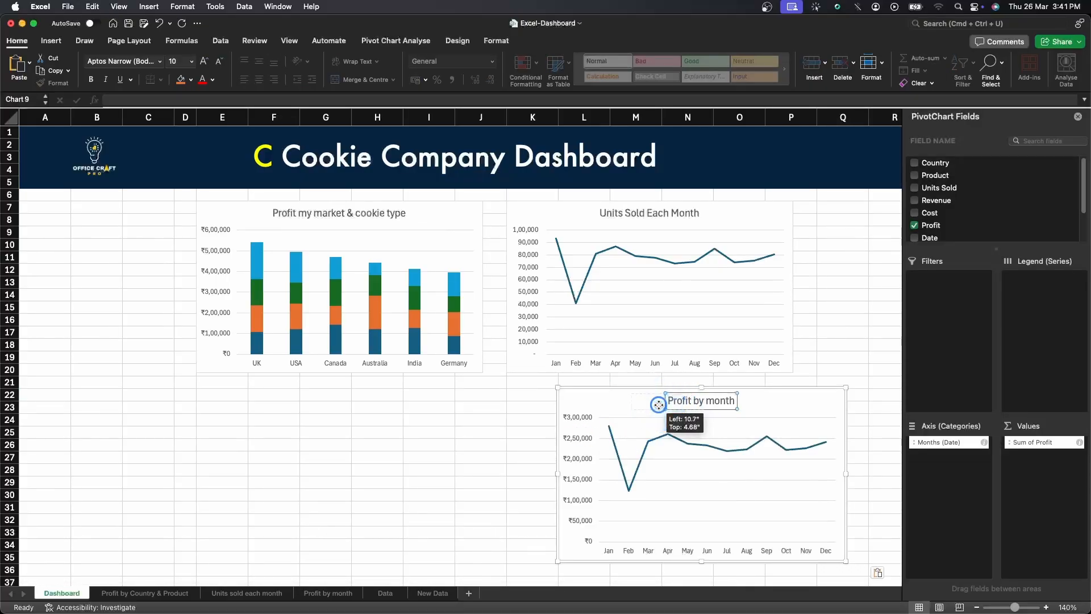
{"action": "left_click", "coordinate": [684, 403]}
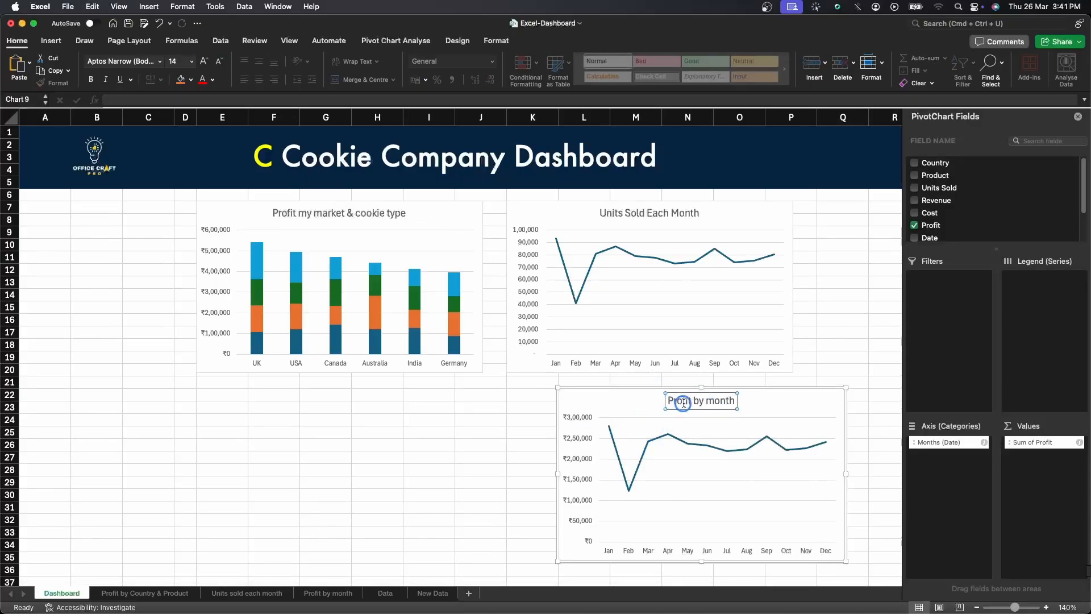
{"action": "left_click_drag", "start_coordinate": [794, 400], "coordinate": [744, 388]}
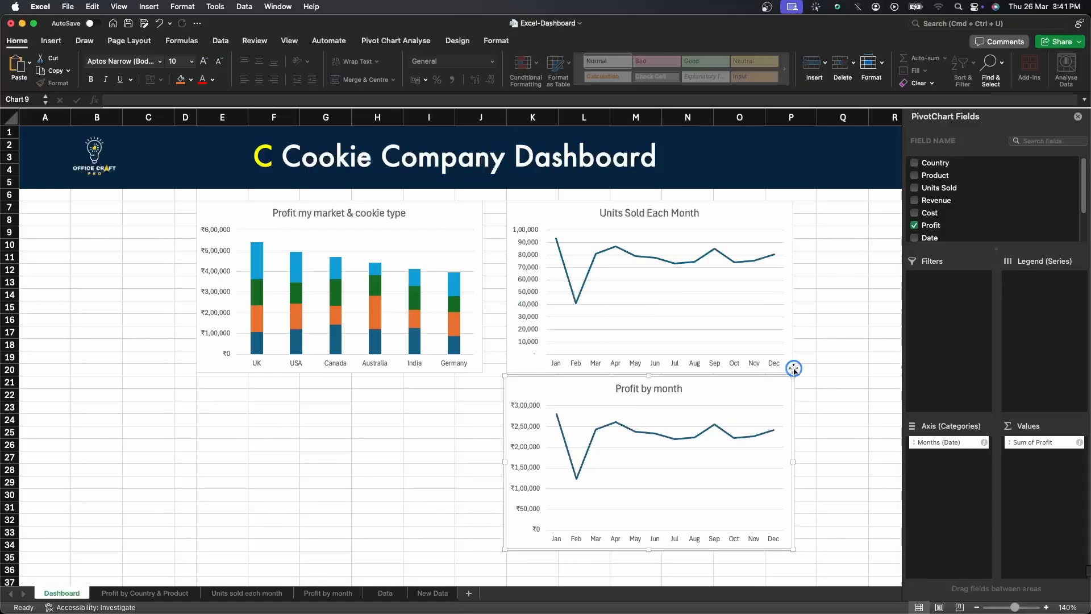
Shrink the Units Sold Each Month and Profit by month charts and stack the profit chart right beneath.
{"action": "left_click", "coordinate": [777, 333]}
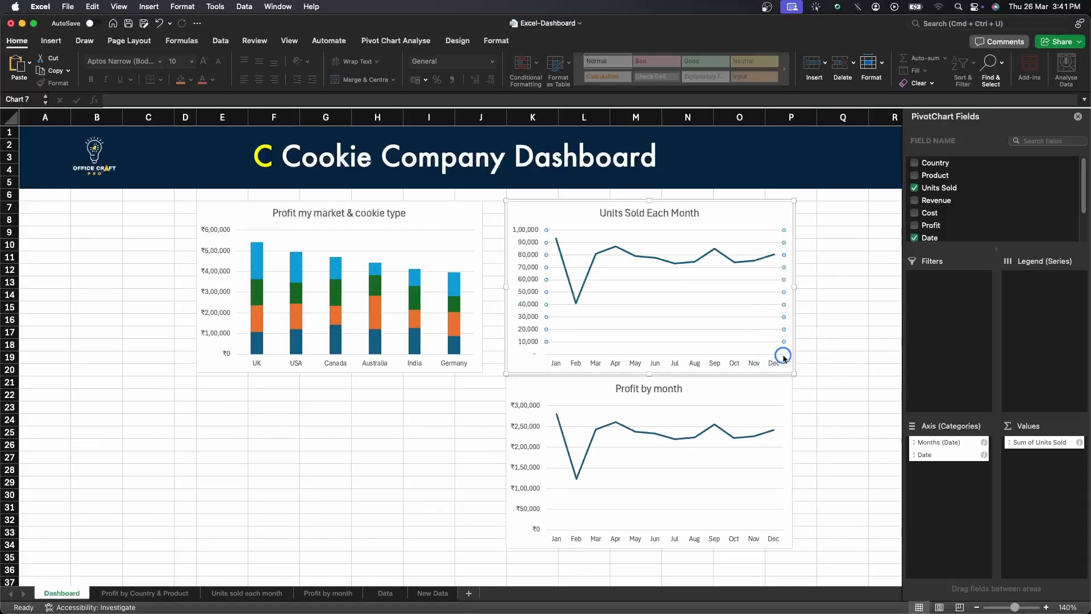
{"action": "left_click_drag", "start_coordinate": [793, 374], "coordinate": [714, 322]}
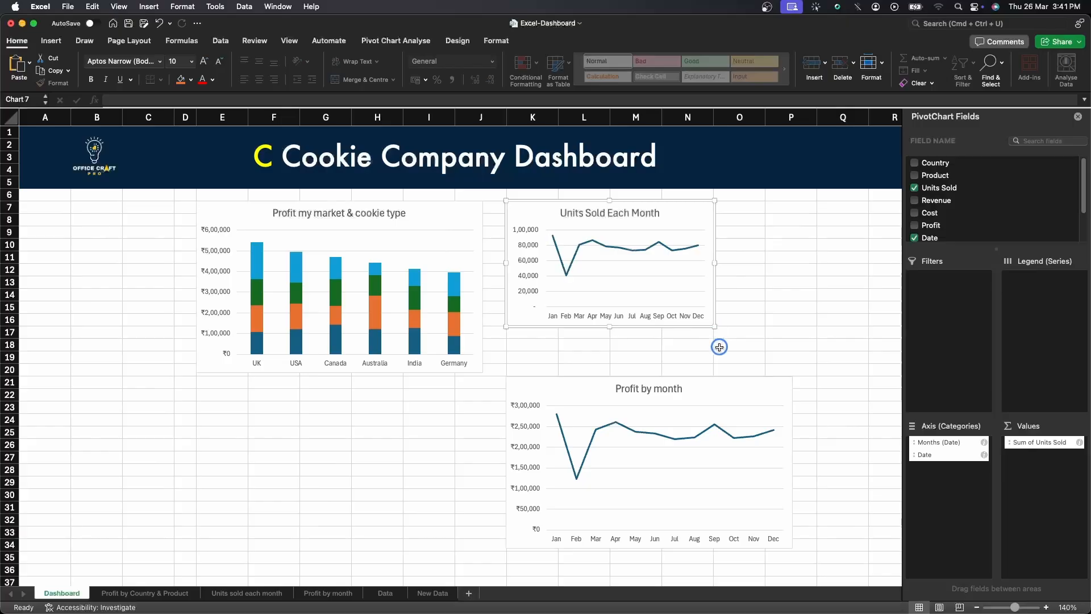
{"action": "left_click", "coordinate": [730, 390]}
{"action": "left_click_drag", "start_coordinate": [792, 552], "coordinate": [711, 503]}
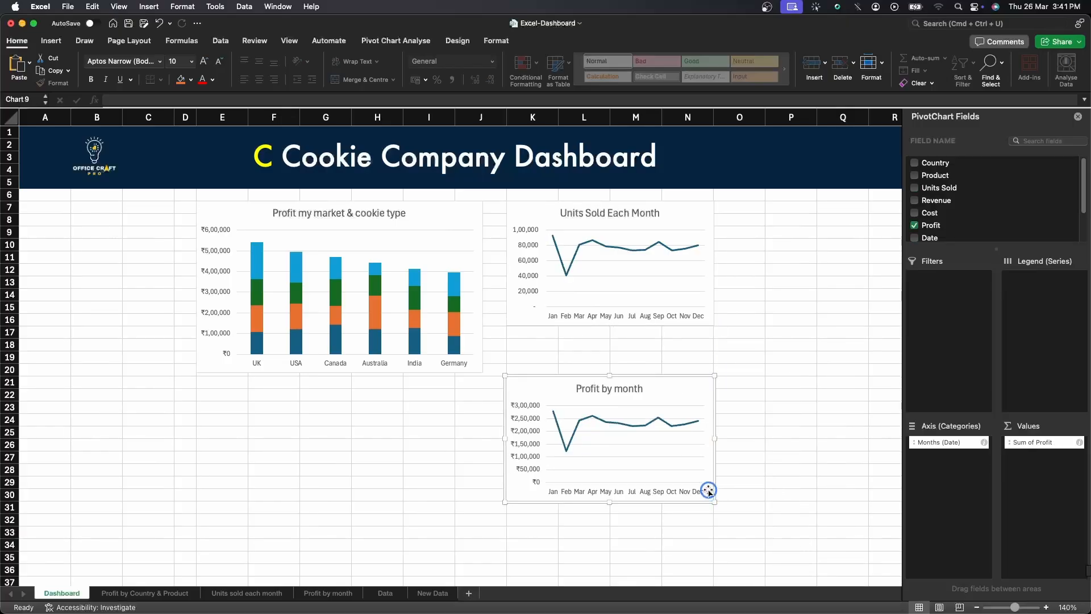
{"action": "left_click_drag", "start_coordinate": [685, 396], "coordinate": [678, 346]}
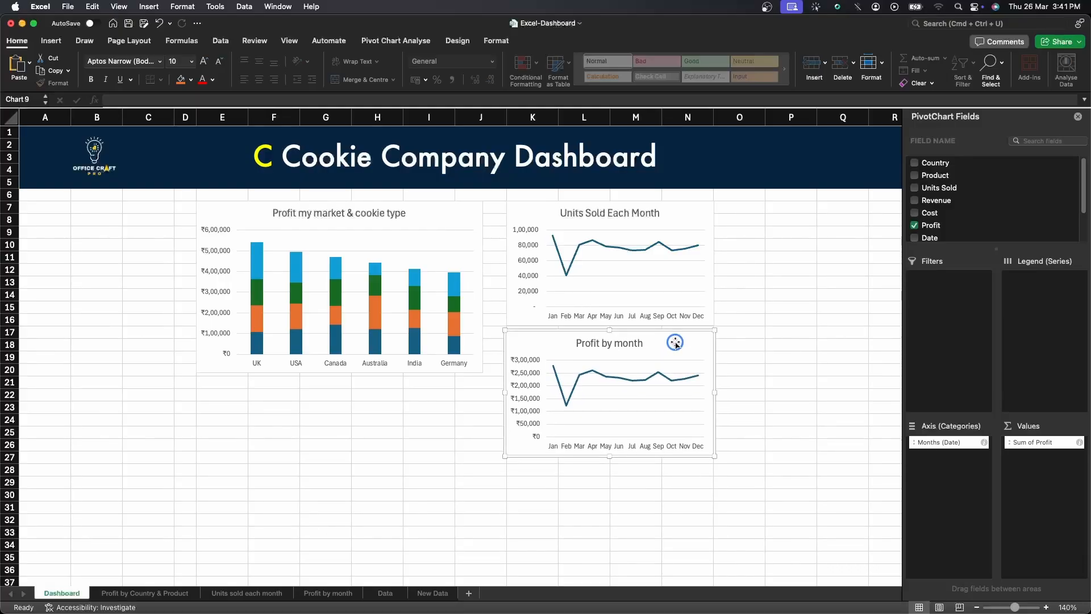
Stretch the Profit my market & cookie type chart down to about row 33.
{"action": "left_click", "coordinate": [461, 230]}
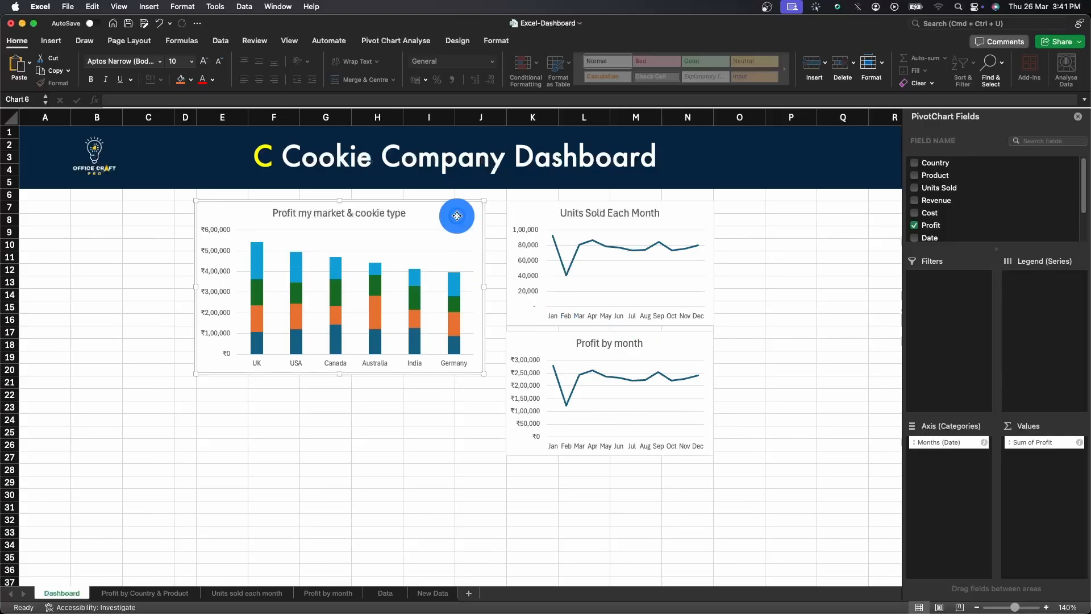
{"action": "left_click", "coordinate": [484, 288]}
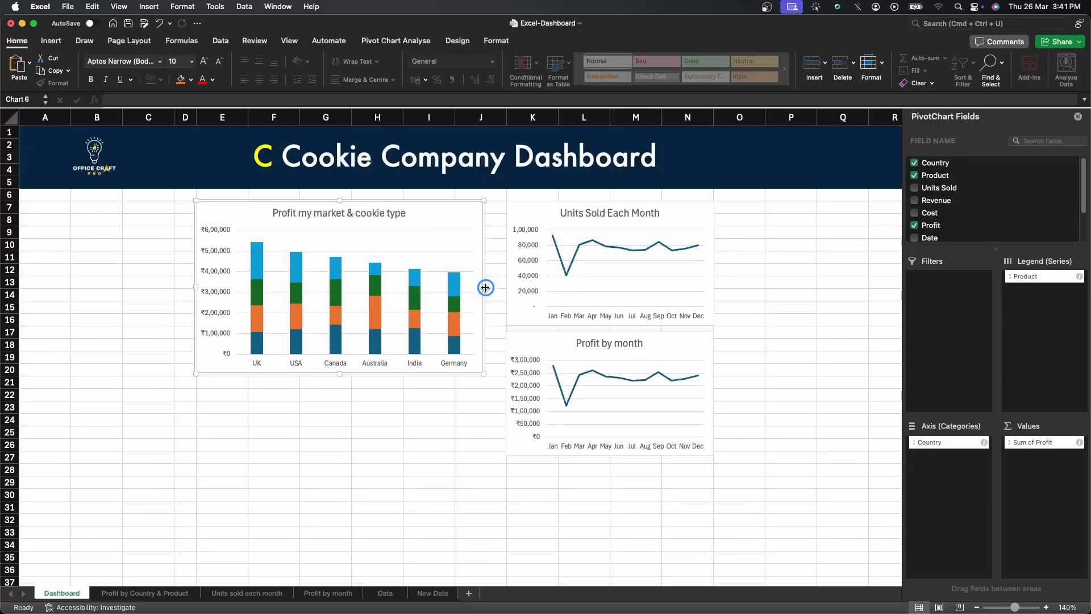
{"action": "left_click_drag", "start_coordinate": [340, 373], "coordinate": [337, 464]}
Select both line charts, extend them left to meet the column chart, and align them to the right.
{"action": "left_click", "coordinate": [666, 354]}
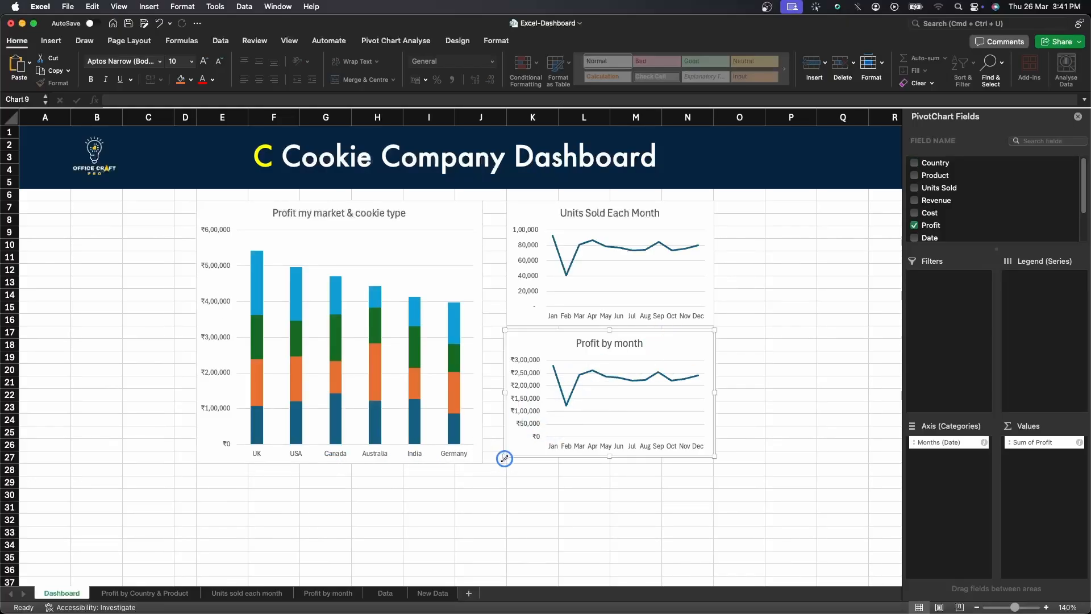
{"action": "left_click", "coordinate": [524, 314], "text": "shift"}
{"action": "left_click_drag", "start_coordinate": [505, 456], "coordinate": [487, 465]}
{"action": "left_click", "coordinate": [388, 42]}
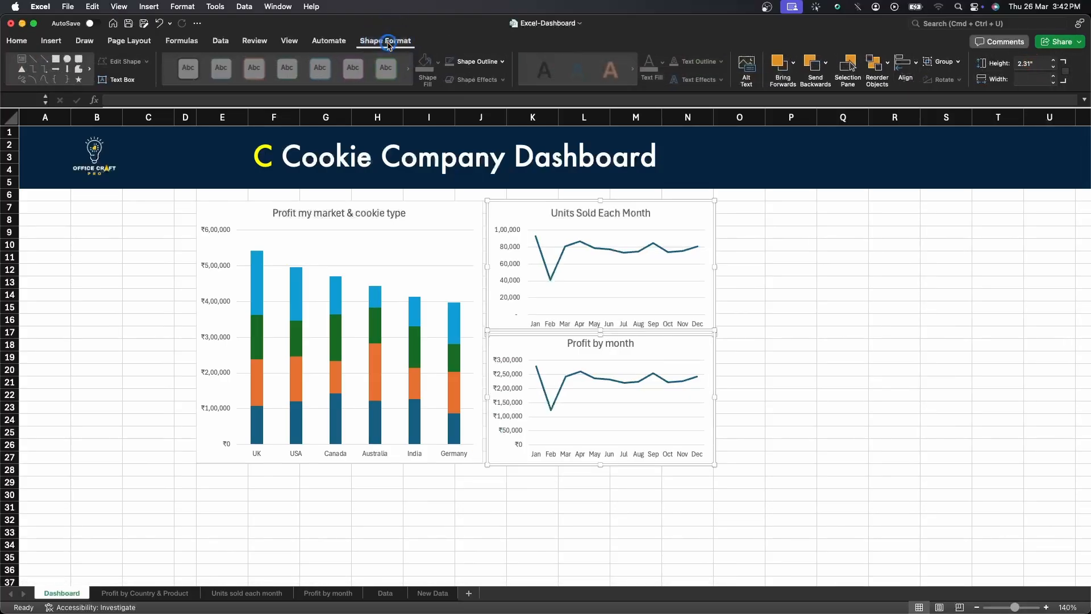
{"action": "left_click", "coordinate": [906, 82]}
{"action": "left_click", "coordinate": [915, 64]}
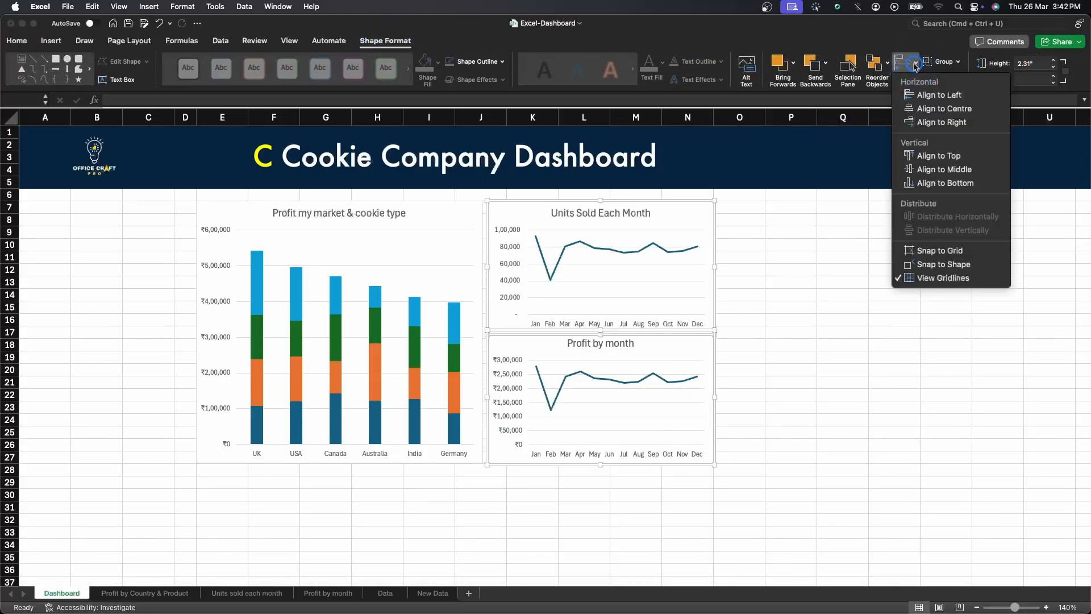
{"action": "left_click", "coordinate": [930, 122]}
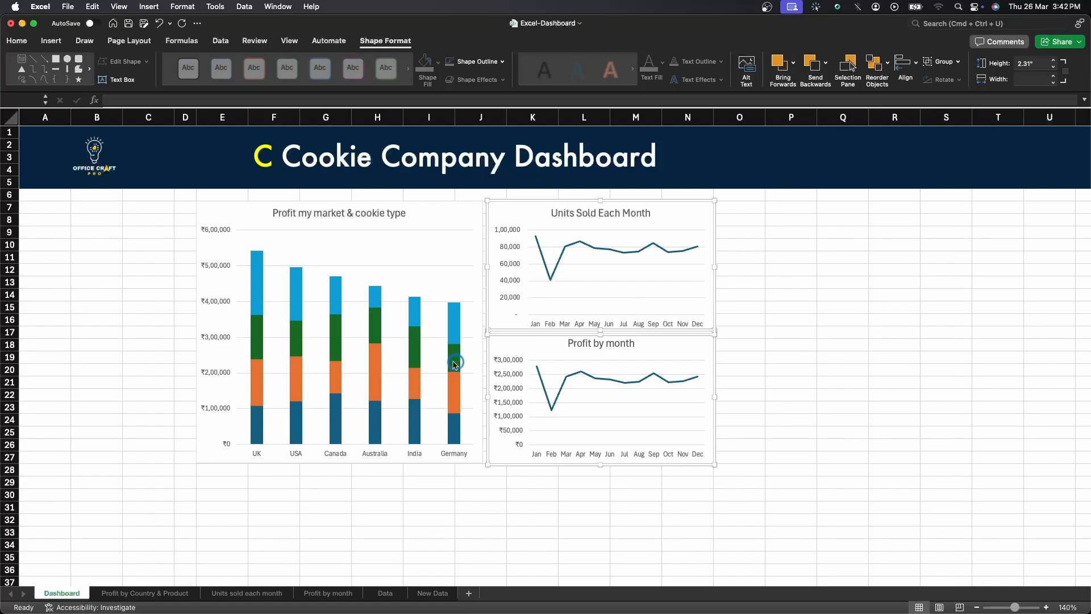
{"action": "left_click", "coordinate": [790, 244]}
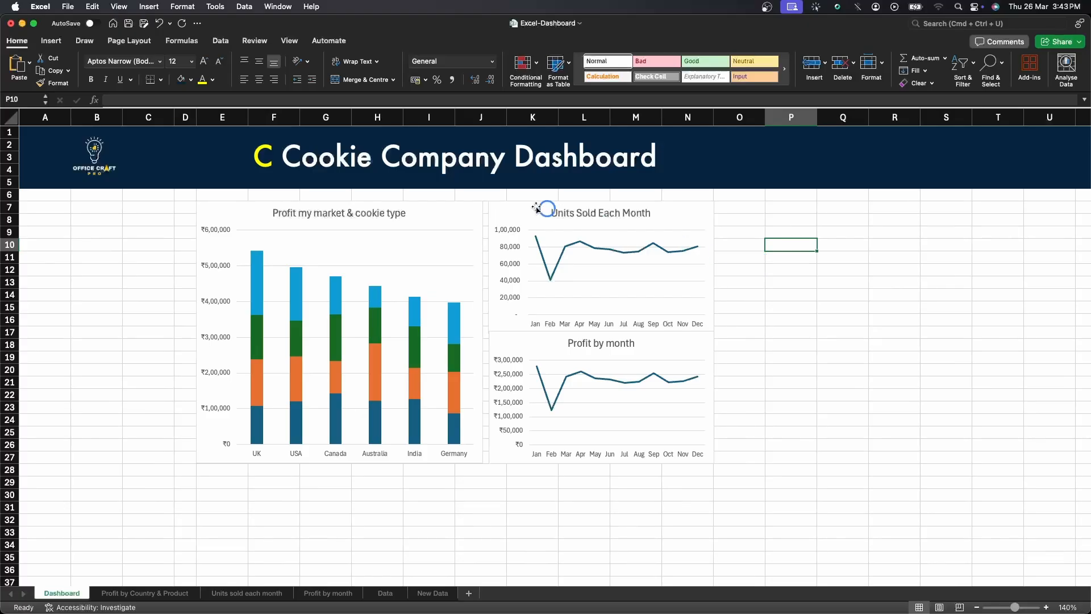
{"action": "left_click", "coordinate": [440, 209]}
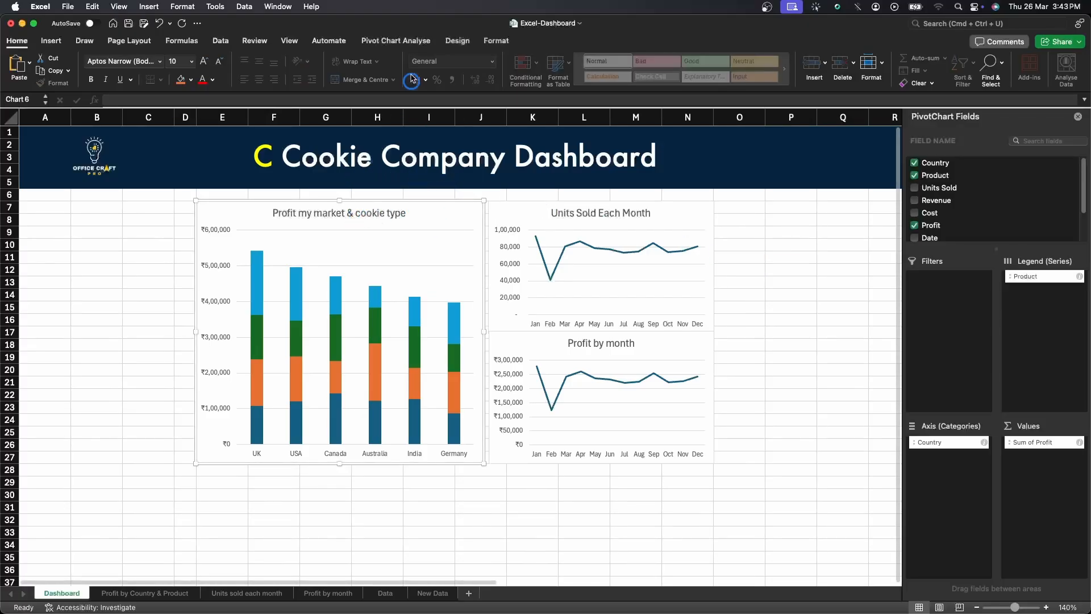
Insert slicers for the Country and Product fields from the selected pivot chart.
{"action": "left_click", "coordinate": [409, 41]}
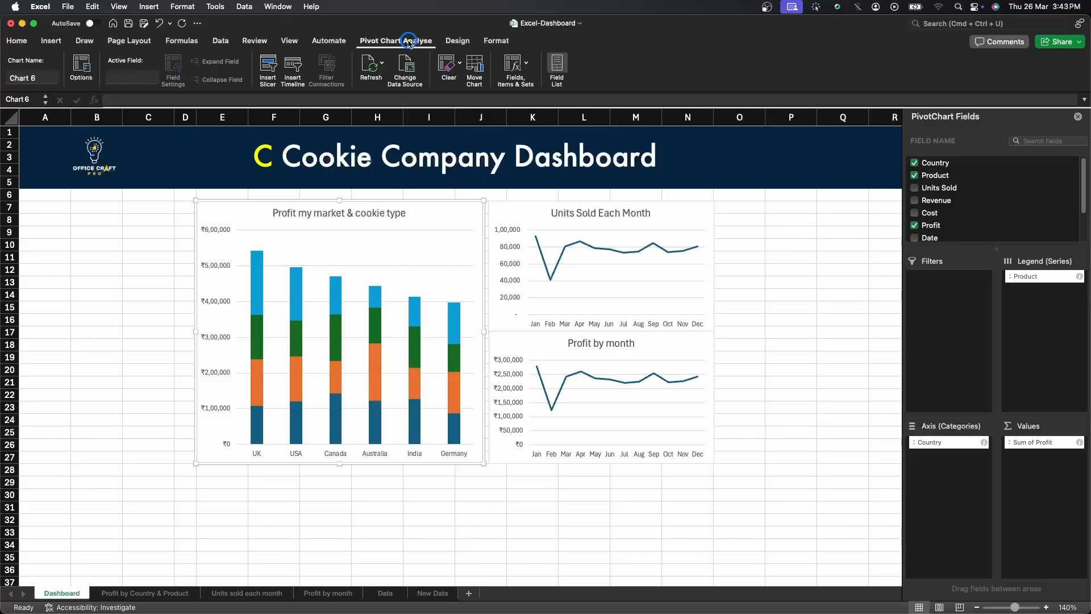
{"action": "left_click", "coordinate": [269, 68]}
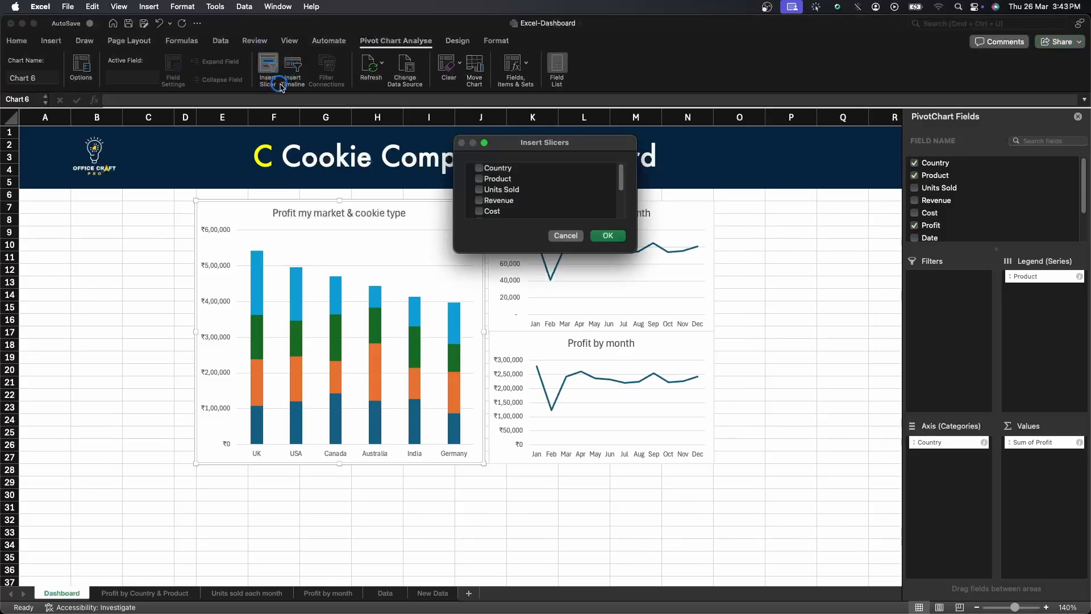
{"action": "left_click", "coordinate": [496, 171]}
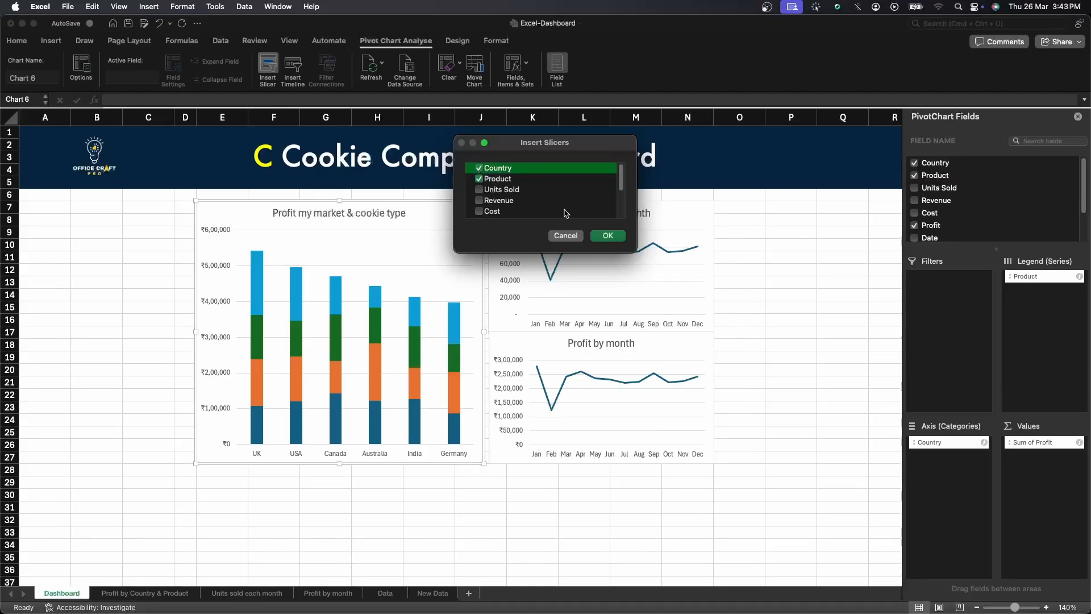
{"action": "left_click", "coordinate": [608, 235]}
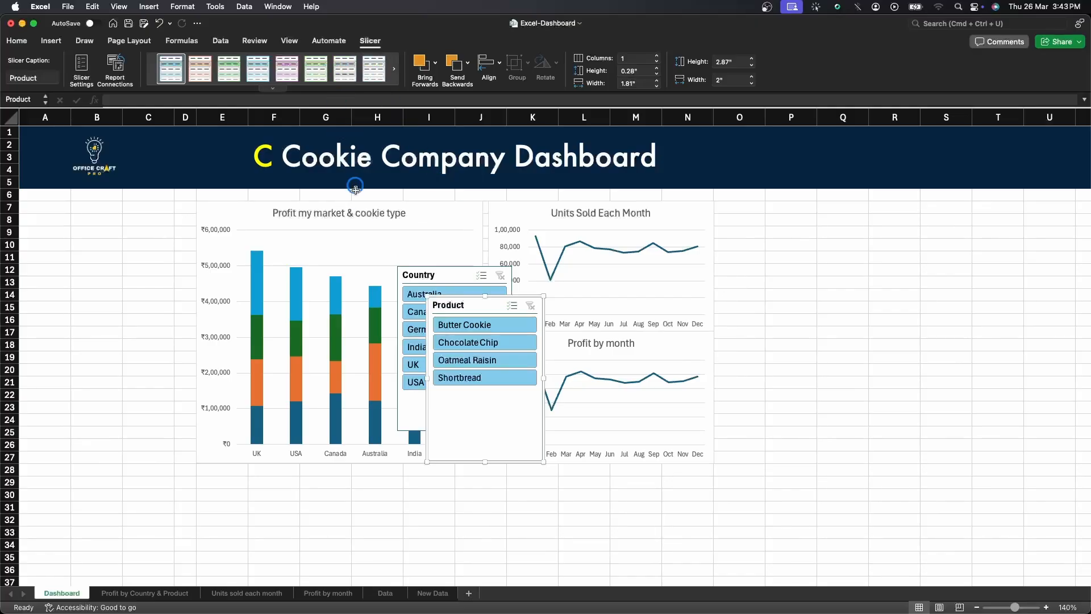
Insert a timeline for the Date field from the column chart.
{"action": "left_click", "coordinate": [421, 215]}
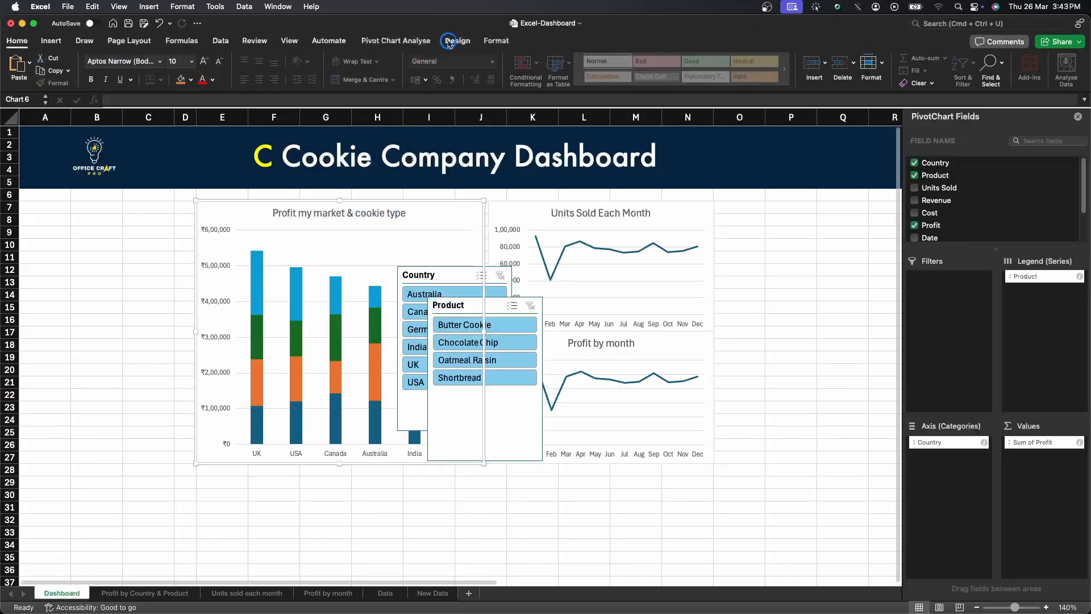
{"action": "left_click", "coordinate": [398, 41]}
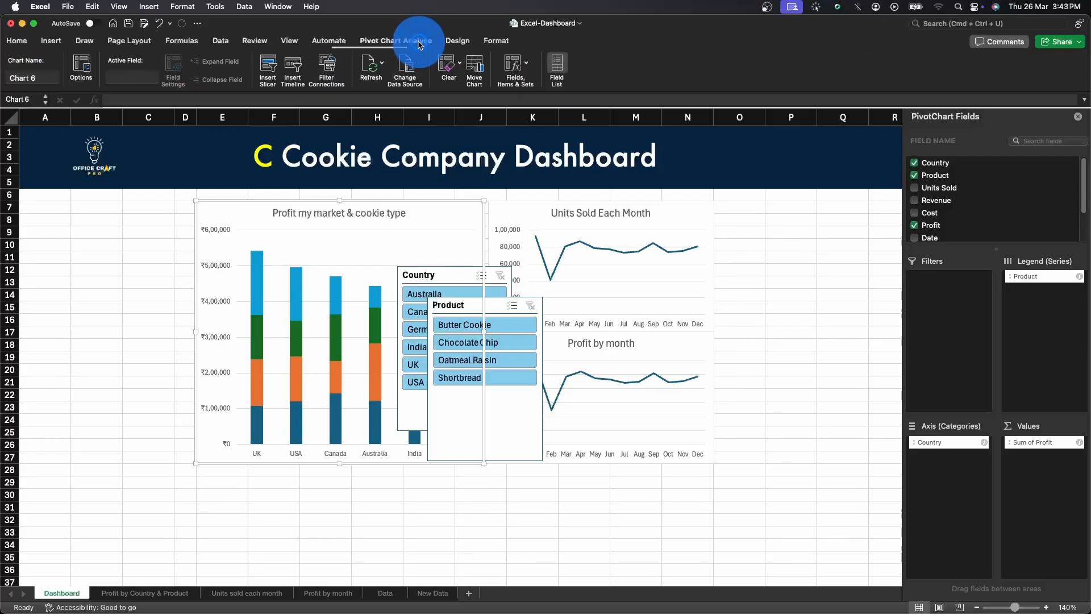
{"action": "left_click", "coordinate": [295, 70]}
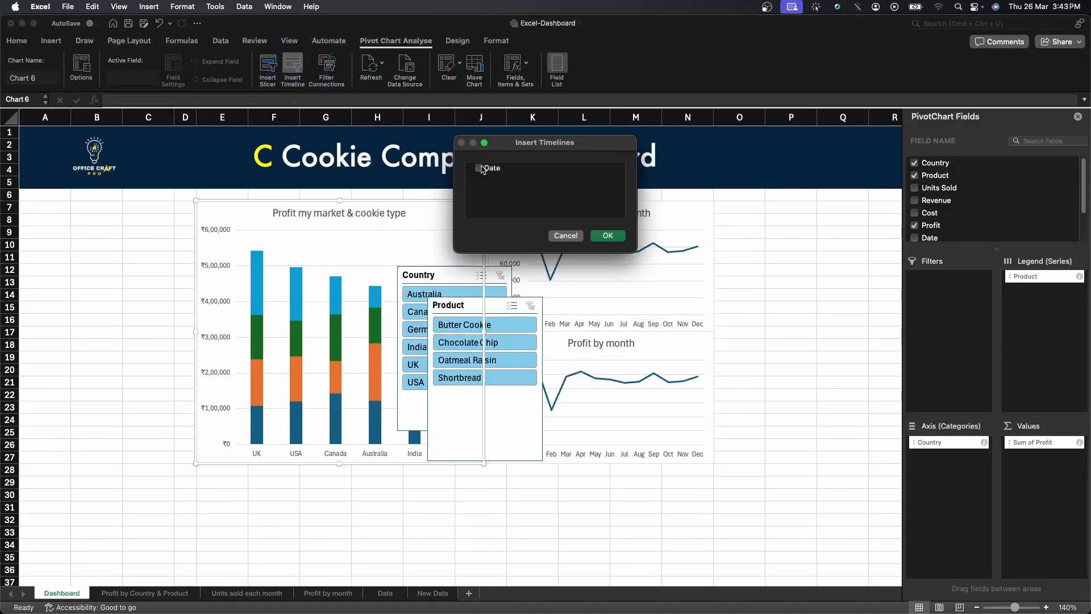
{"action": "left_click", "coordinate": [607, 238]}
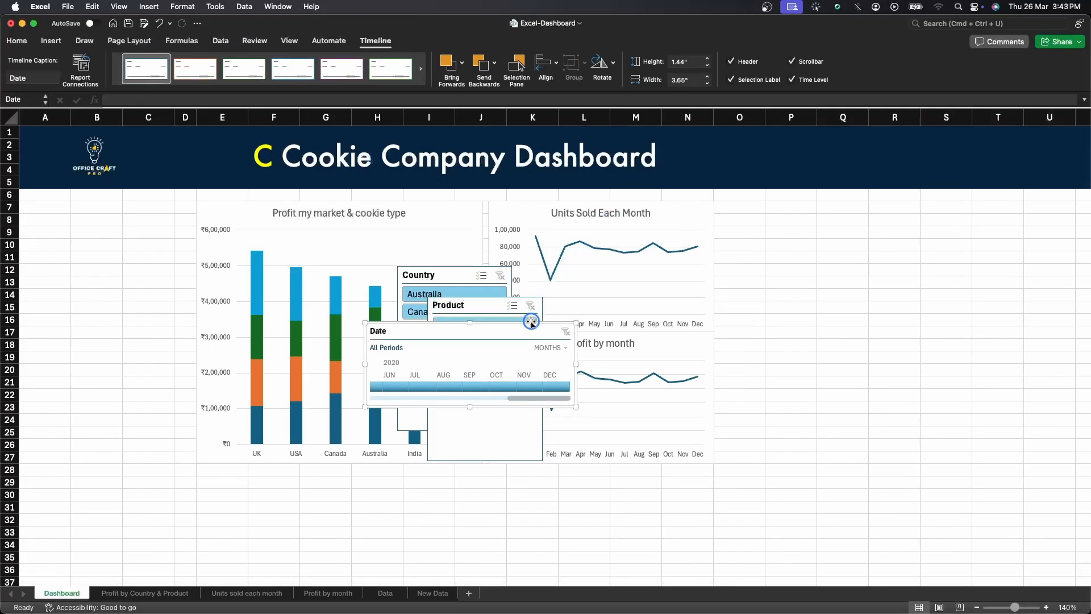
Move the Date timeline to the top-left of the dashboard and the Product slicer beneath it.
{"action": "left_click_drag", "start_coordinate": [519, 331], "coordinate": [198, 214]}
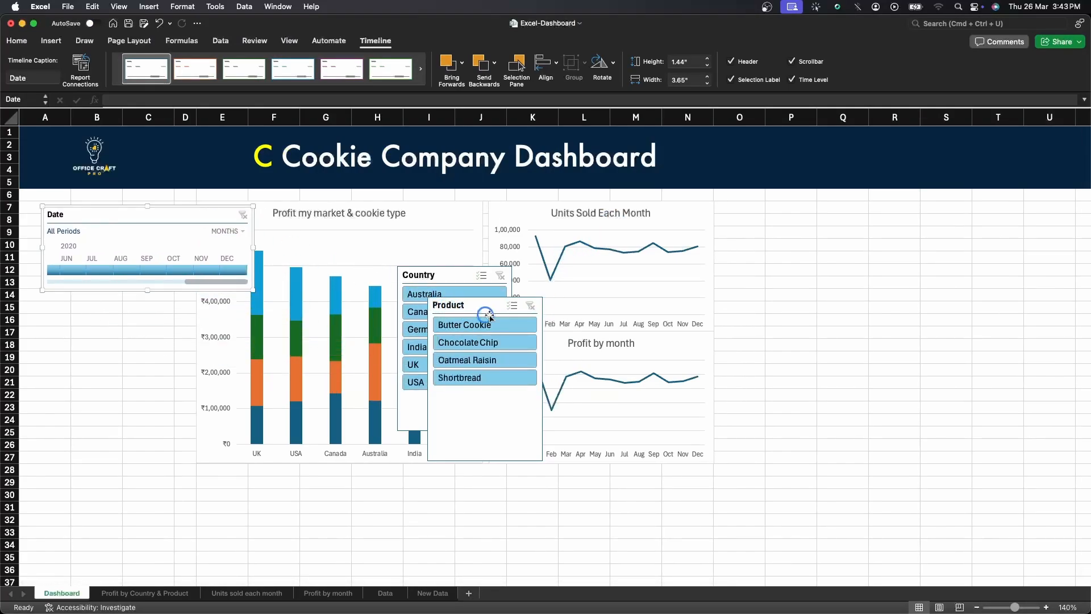
{"action": "left_click_drag", "start_coordinate": [487, 307], "coordinate": [216, 309]}
Turn off the display header in the Country slicer's settings.
{"action": "left_click", "coordinate": [446, 275]}
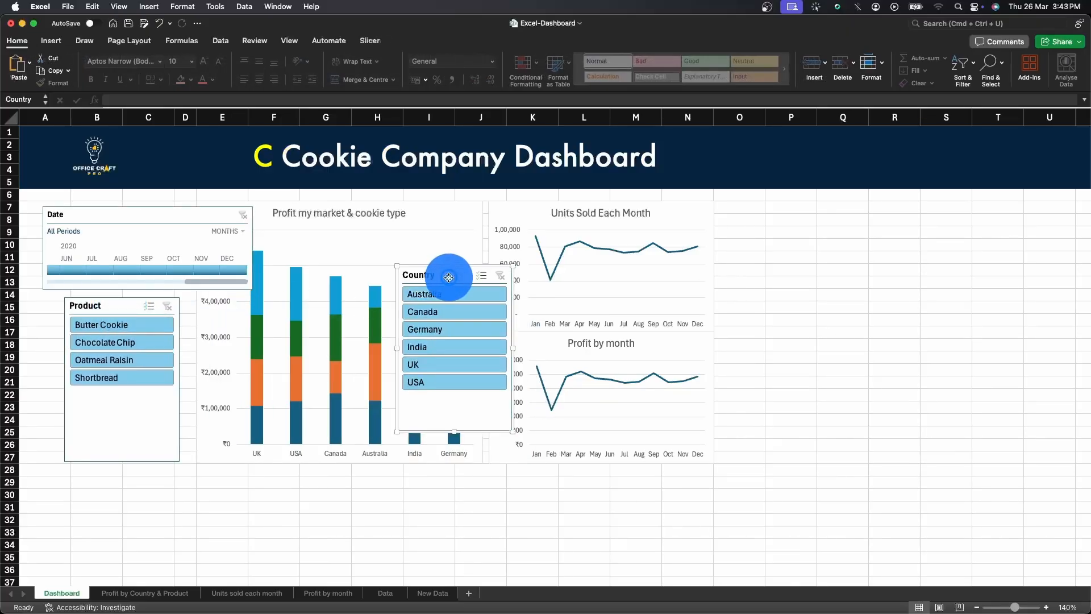
{"action": "right_click", "coordinate": [448, 278]}
{"action": "left_click", "coordinate": [490, 524]}
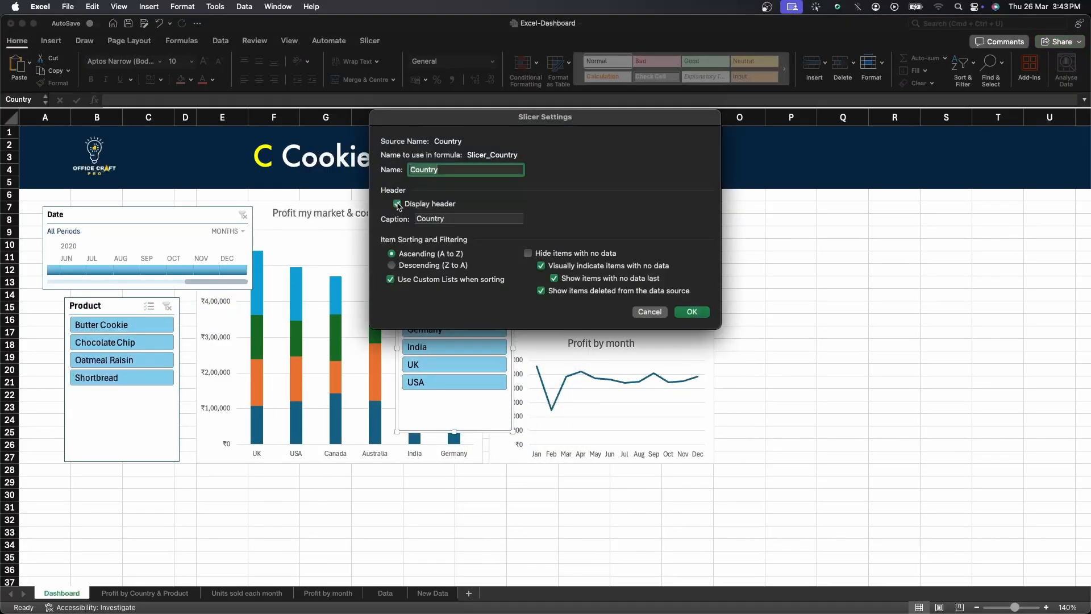
{"action": "left_click", "coordinate": [689, 311]}
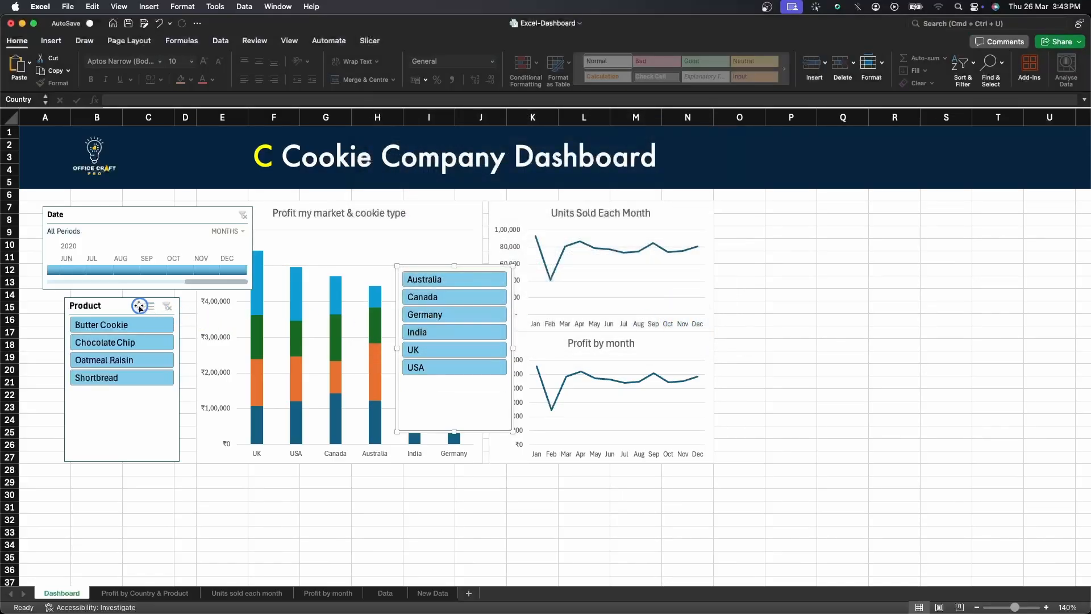
Turn off the display header in the Product slicer's settings.
{"action": "left_click", "coordinate": [134, 306]}
{"action": "right_click", "coordinate": [128, 305]}
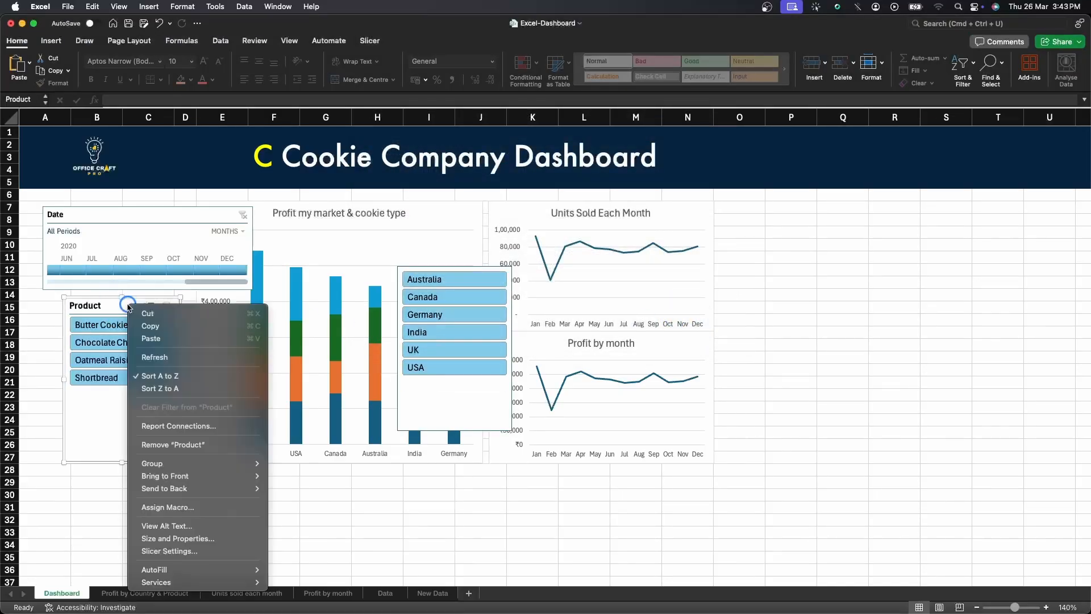
{"action": "left_click", "coordinate": [169, 550]}
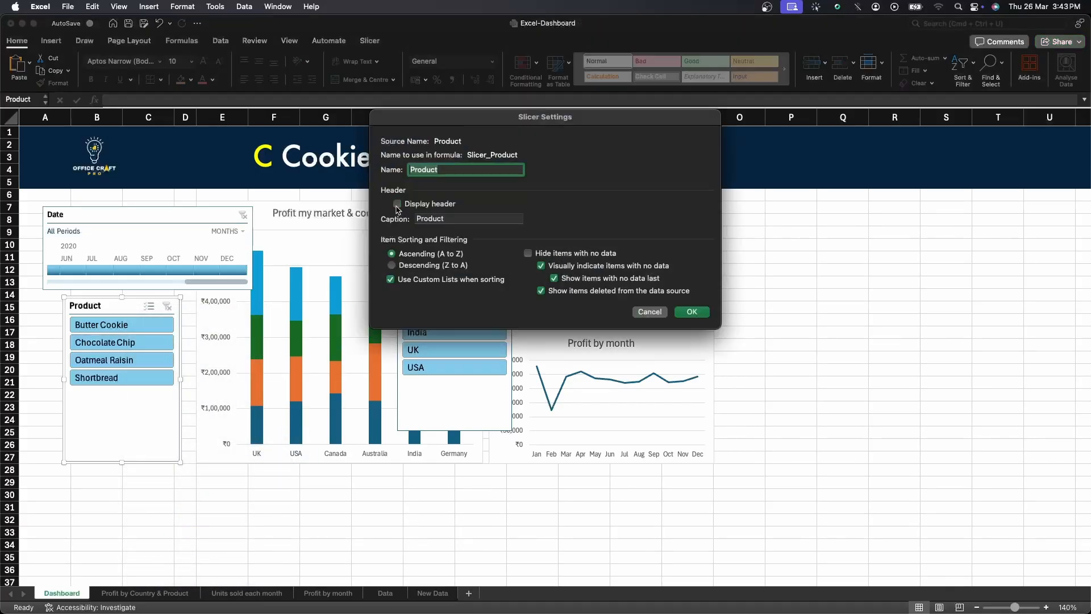
{"action": "left_click", "coordinate": [679, 310]}
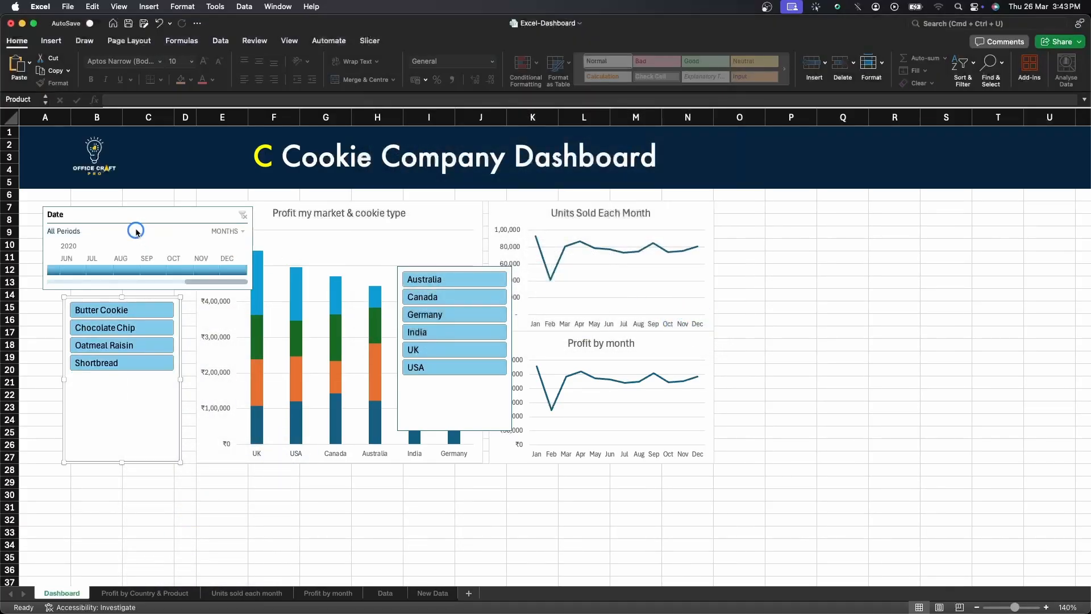
Move the timeline and Product slicer to the sheet's left edge and narrow the timeline to match the slicer width.
{"action": "left_click", "coordinate": [147, 216]}
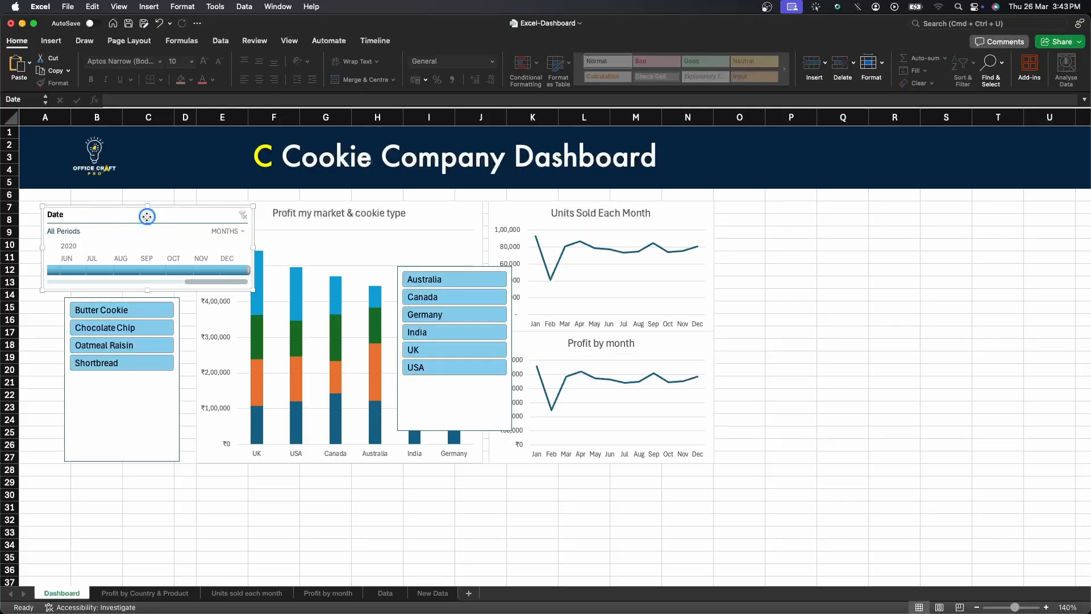
{"action": "left_click_drag", "start_coordinate": [147, 216], "coordinate": [147, 209]}
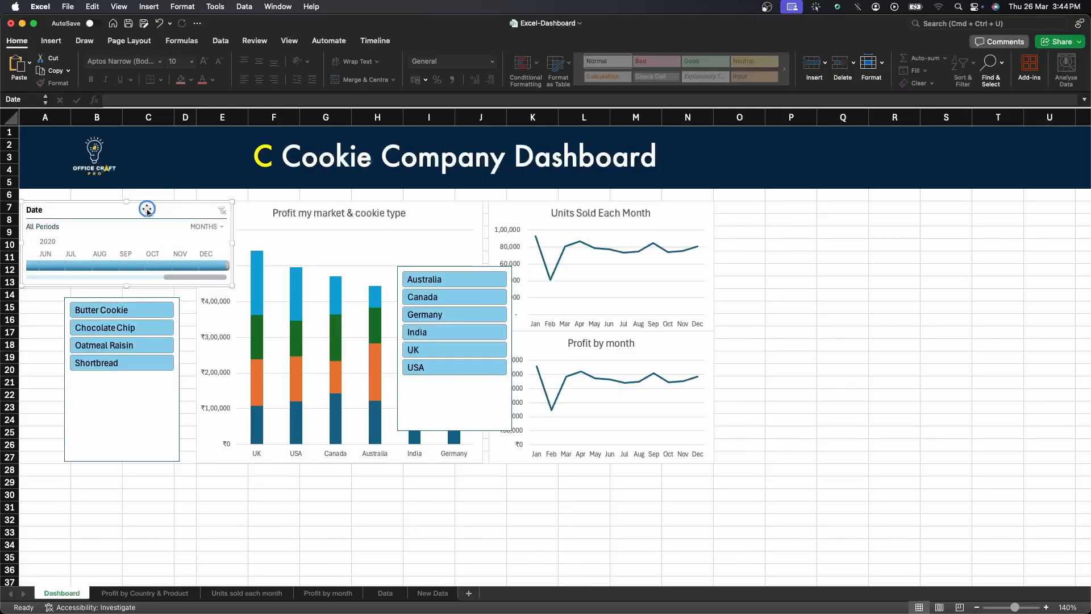
{"action": "left_click_drag", "start_coordinate": [230, 243], "coordinate": [176, 243]}
{"action": "left_click_drag", "start_coordinate": [121, 429], "coordinate": [79, 421]}
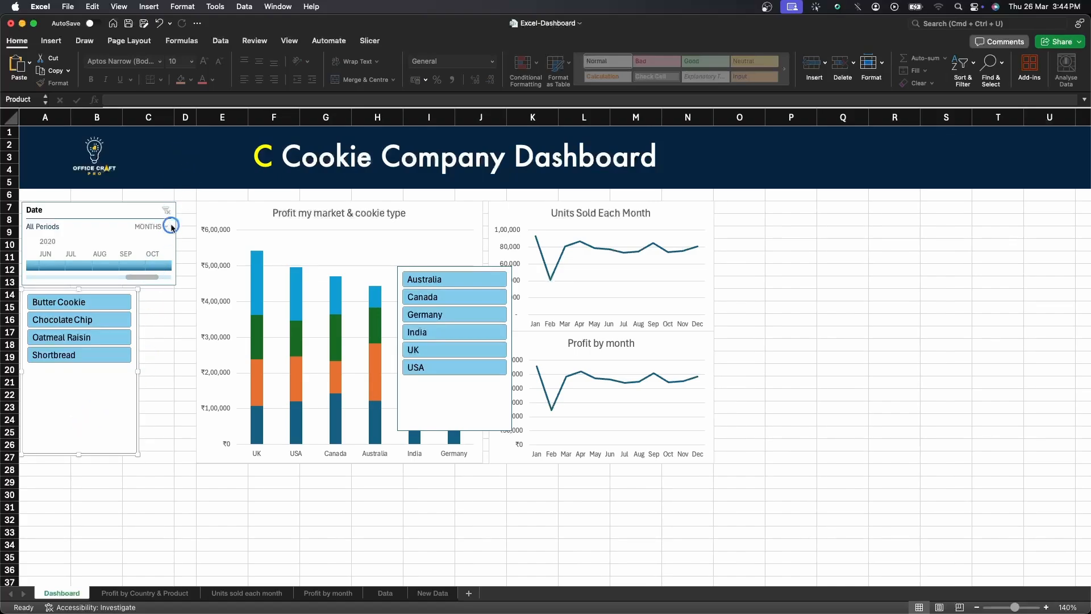
{"action": "left_click", "coordinate": [173, 243]}
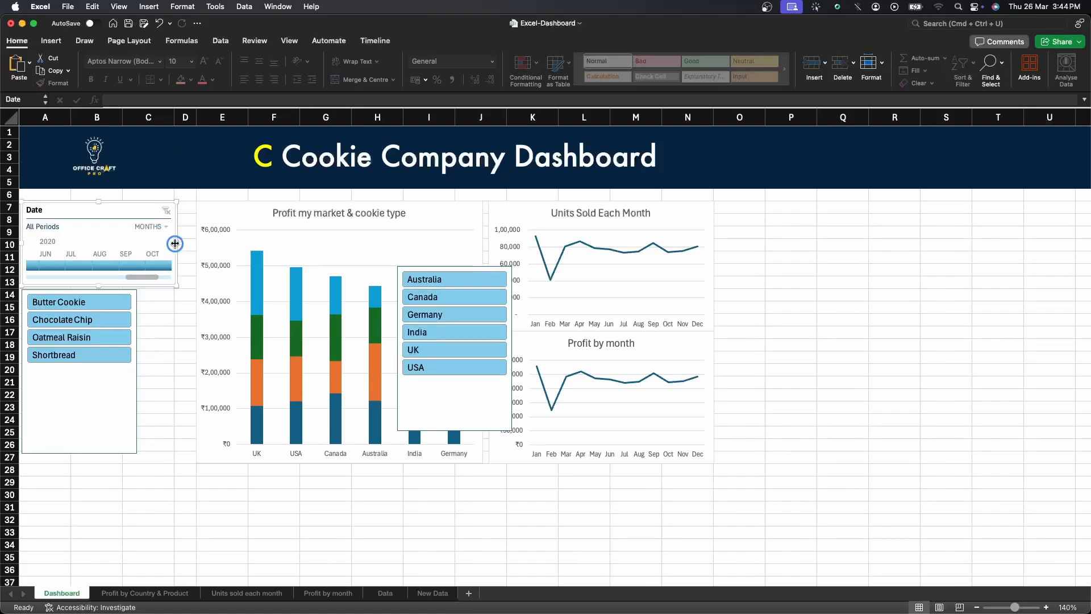
{"action": "left_click_drag", "start_coordinate": [176, 243], "coordinate": [139, 243]}
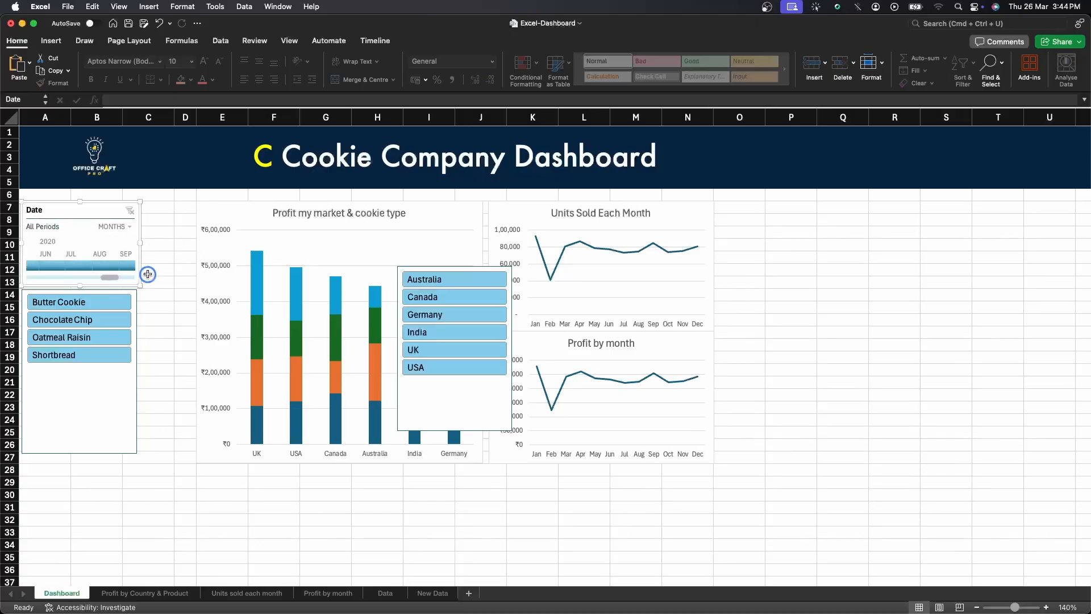
Move the Country slicer directly beneath the Product slicer and shorten it to end around row 30.
{"action": "left_click_drag", "start_coordinate": [402, 279], "coordinate": [85, 370]}
{"action": "left_click", "coordinate": [154, 531]}
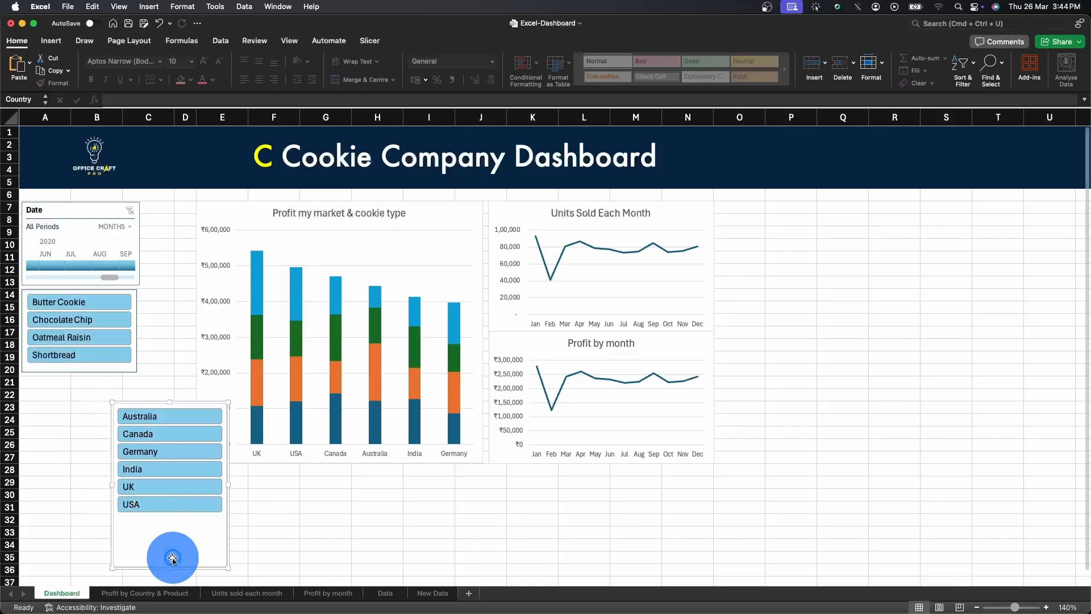
{"action": "left_click_drag", "start_coordinate": [170, 568], "coordinate": [107, 490]}
Set the Date timeline's width to 2" in its size and properties.
{"action": "left_click", "coordinate": [94, 210]}
{"action": "right_click", "coordinate": [94, 214]}
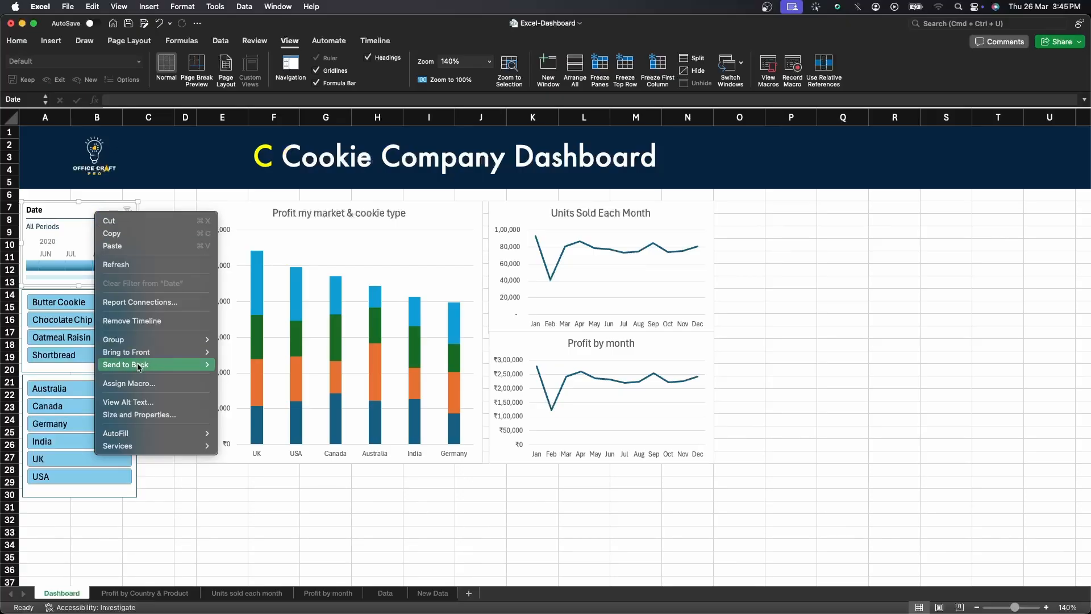
{"action": "left_click", "coordinate": [145, 414]}
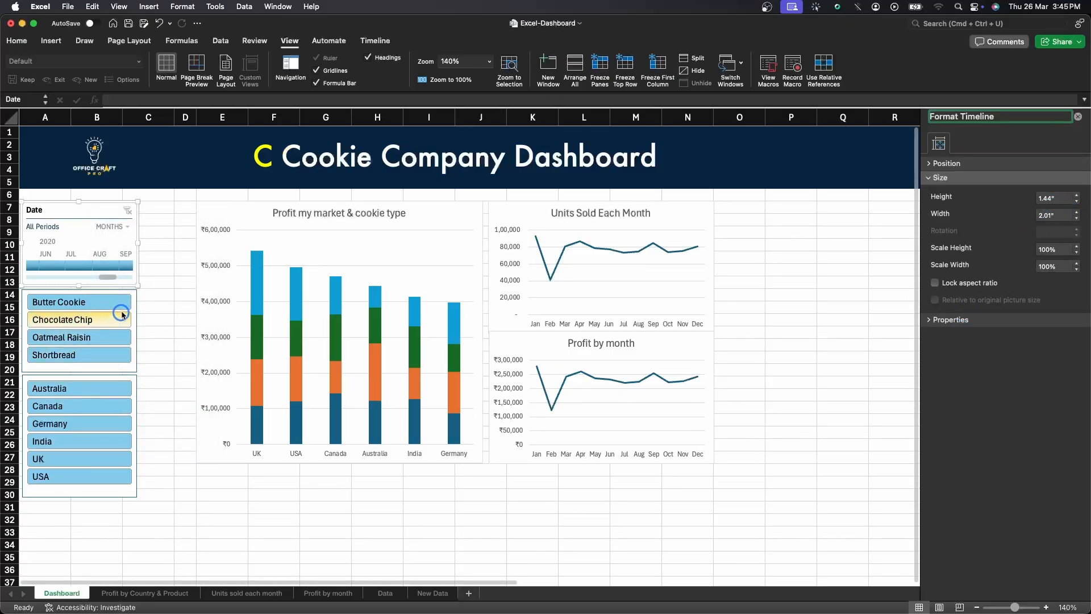
{"action": "left_click", "coordinate": [1048, 198]}
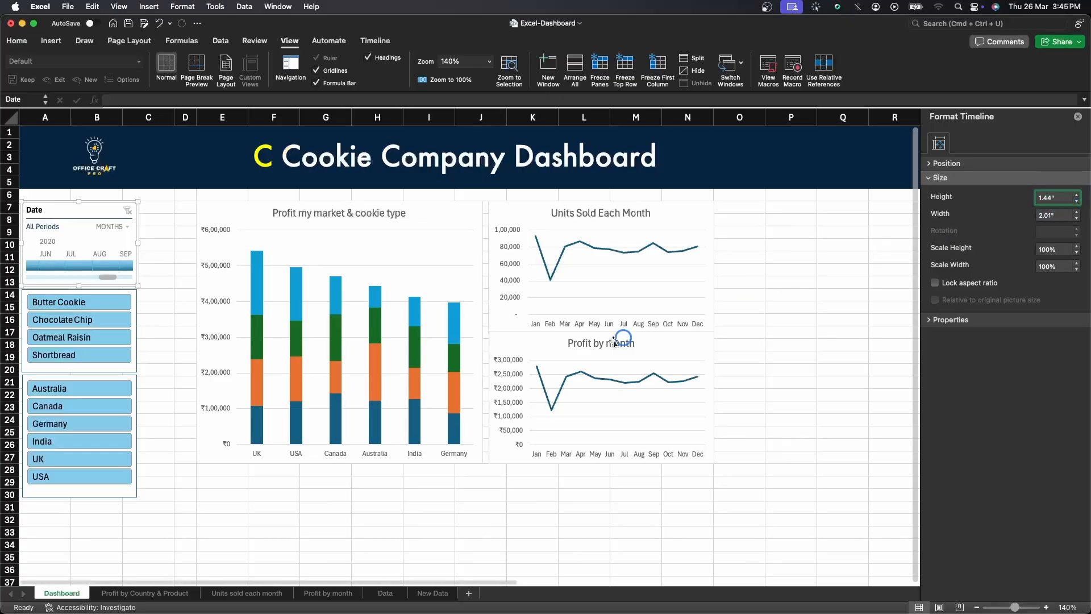
{"action": "left_click", "coordinate": [1064, 215]}
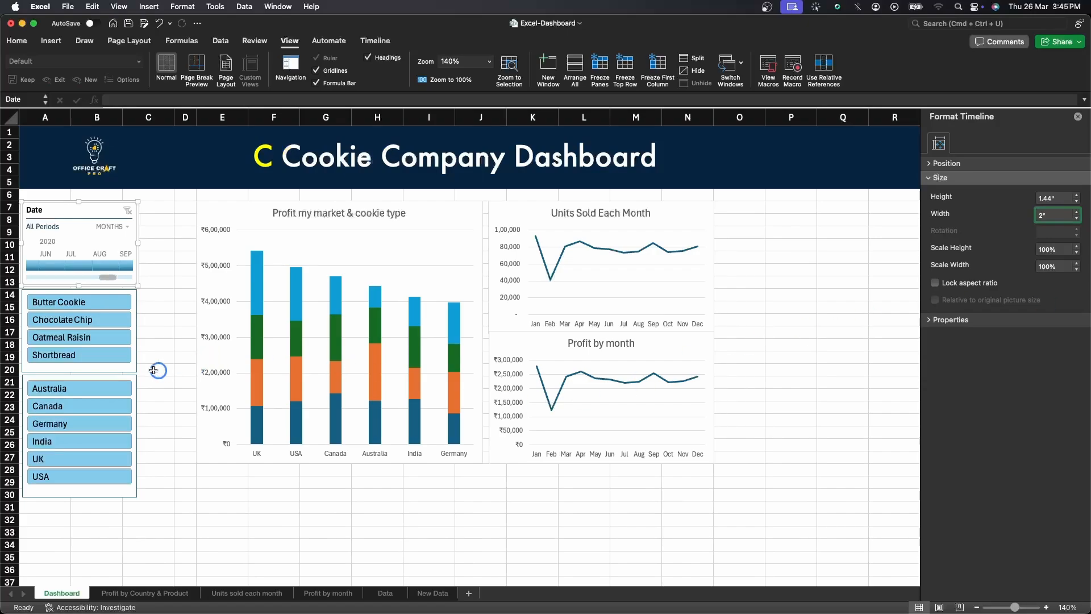
Extend the Profit my market & cookie type chart left to meet the slicers and down to about row 29.
{"action": "left_click", "coordinate": [120, 363]}
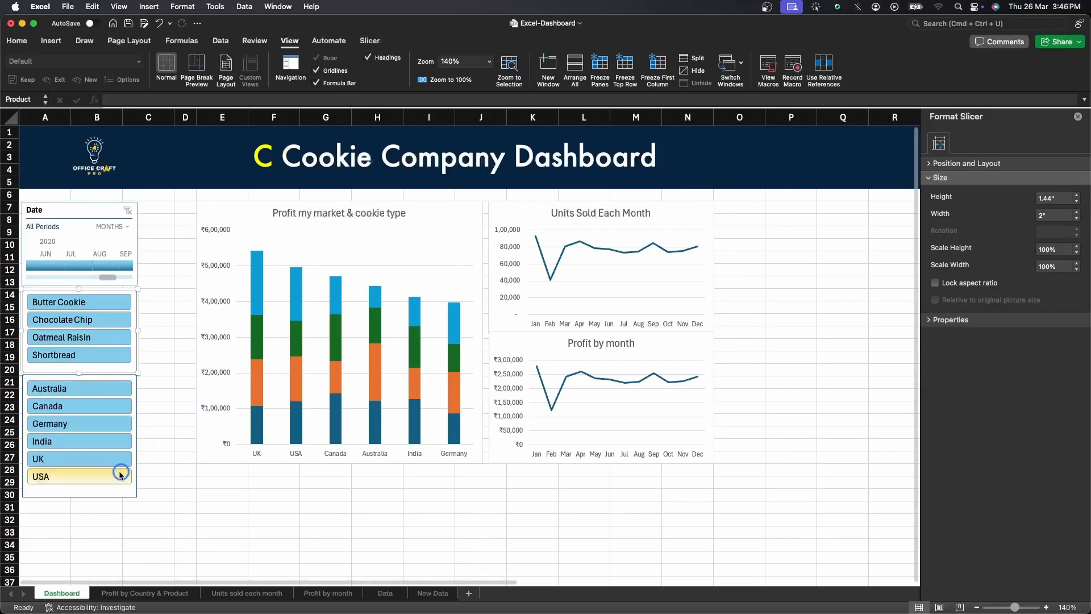
{"action": "left_click", "coordinate": [104, 487]}
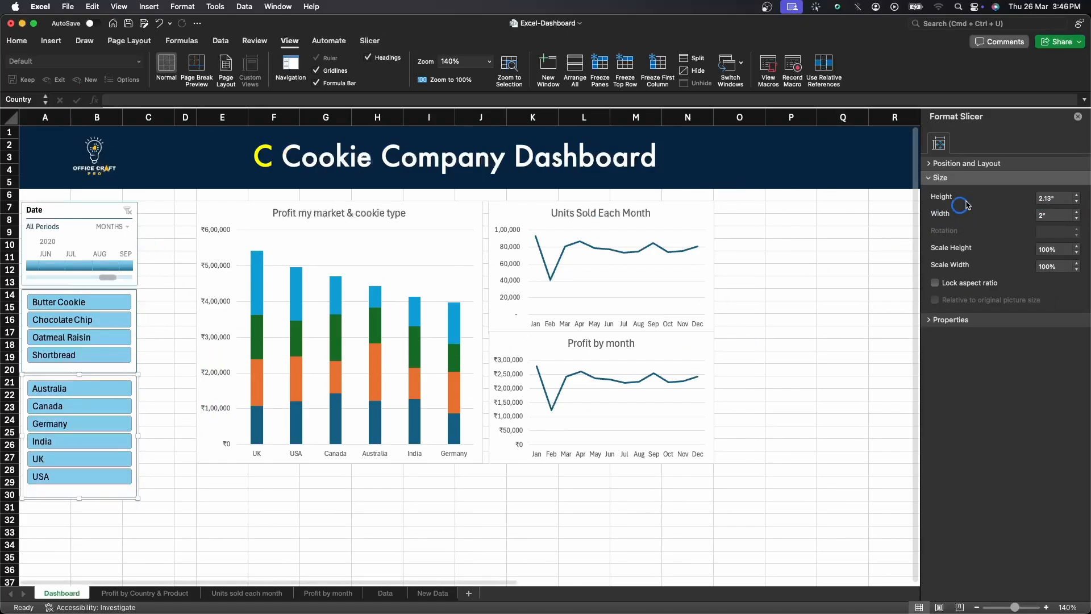
{"action": "left_click_drag", "start_coordinate": [195, 331], "coordinate": [144, 332]}
{"action": "left_click_drag", "start_coordinate": [310, 468], "coordinate": [310, 490]}
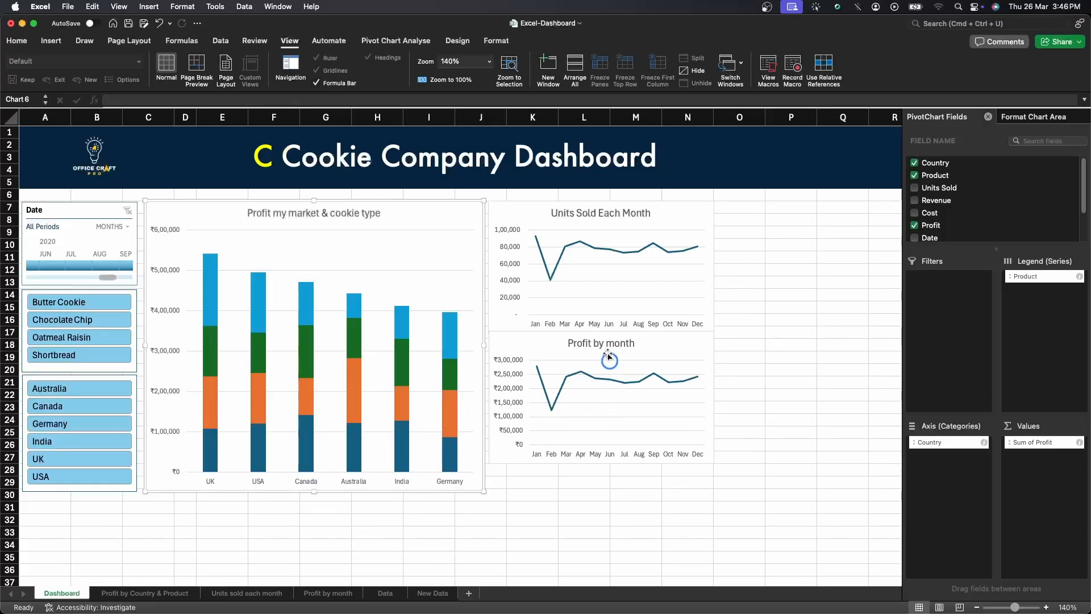
Move the Profit by month chart down so its bottom aligns with the column chart.
{"action": "left_click", "coordinate": [623, 409]}
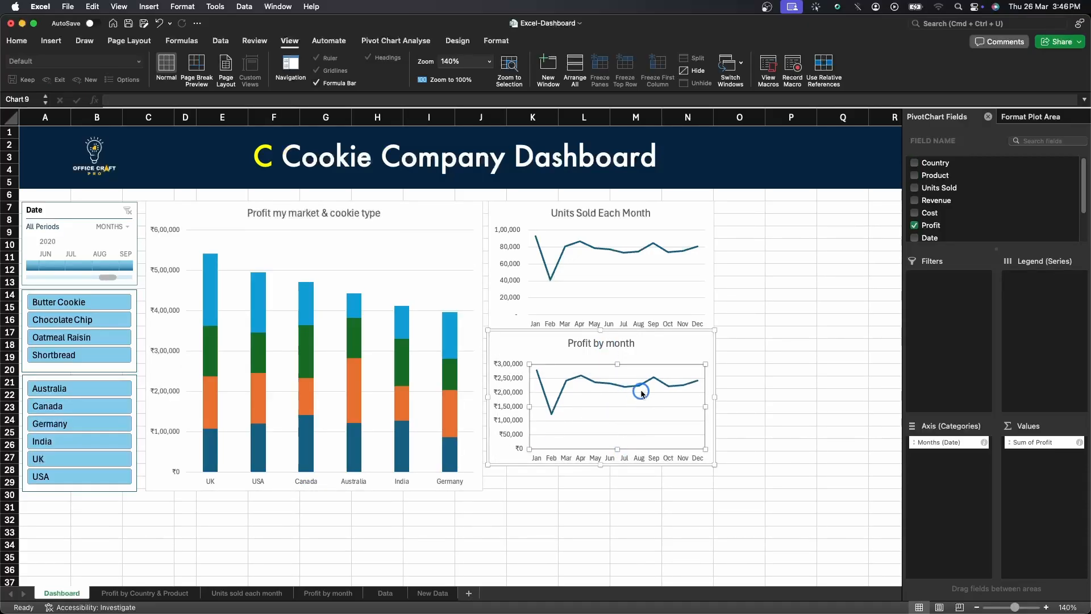
{"action": "key", "text": "super+z"}
{"action": "left_click", "coordinate": [691, 340]}
{"action": "left_click_drag", "start_coordinate": [691, 340], "coordinate": [693, 365]}
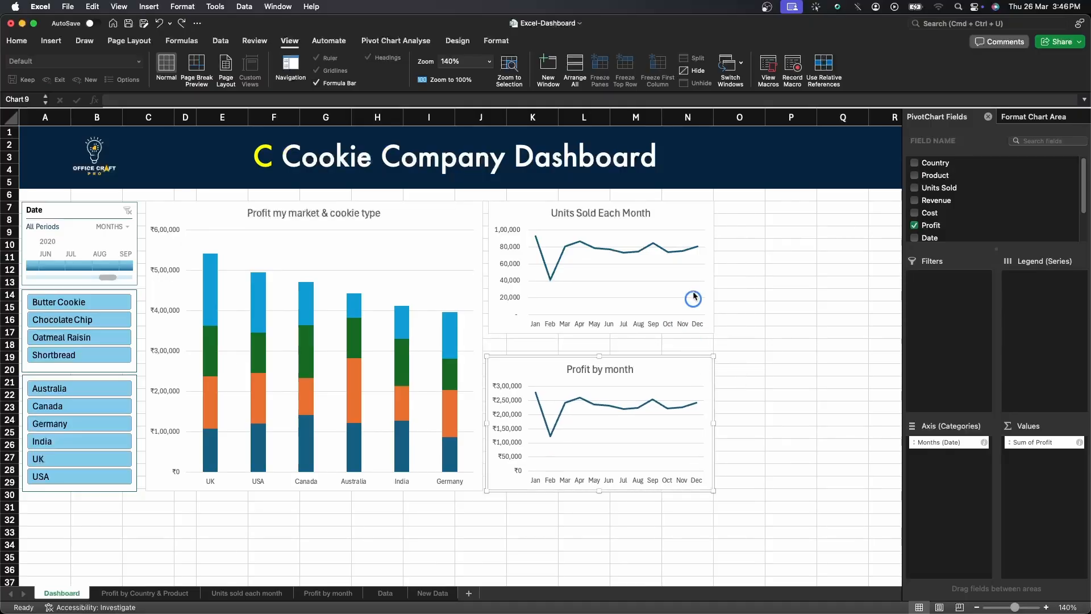
{"action": "left_click", "coordinate": [703, 216]}
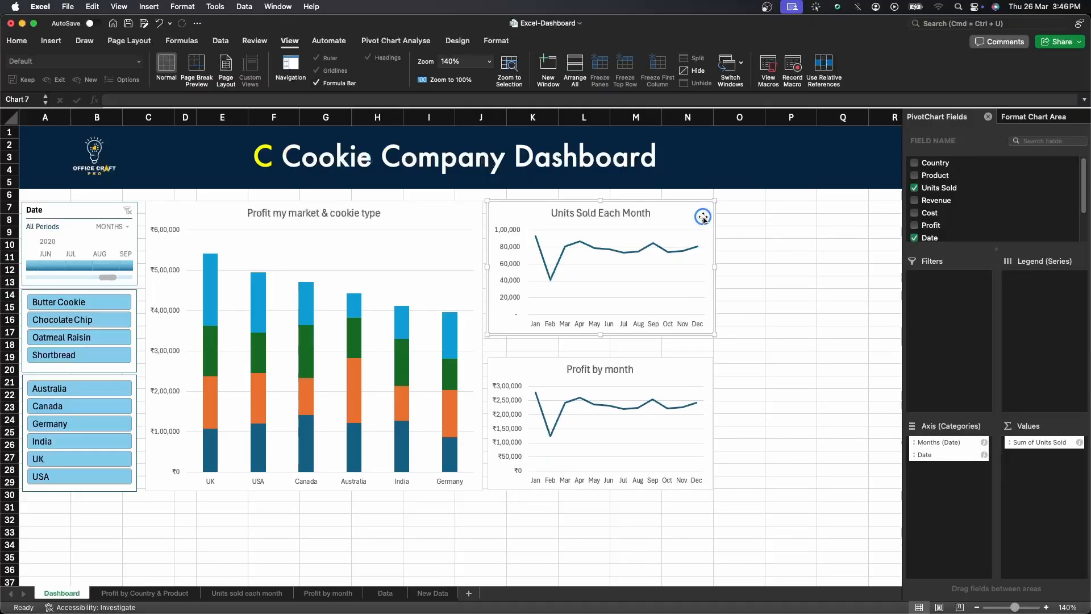
{"action": "left_click", "coordinate": [691, 364], "text": "shift"}
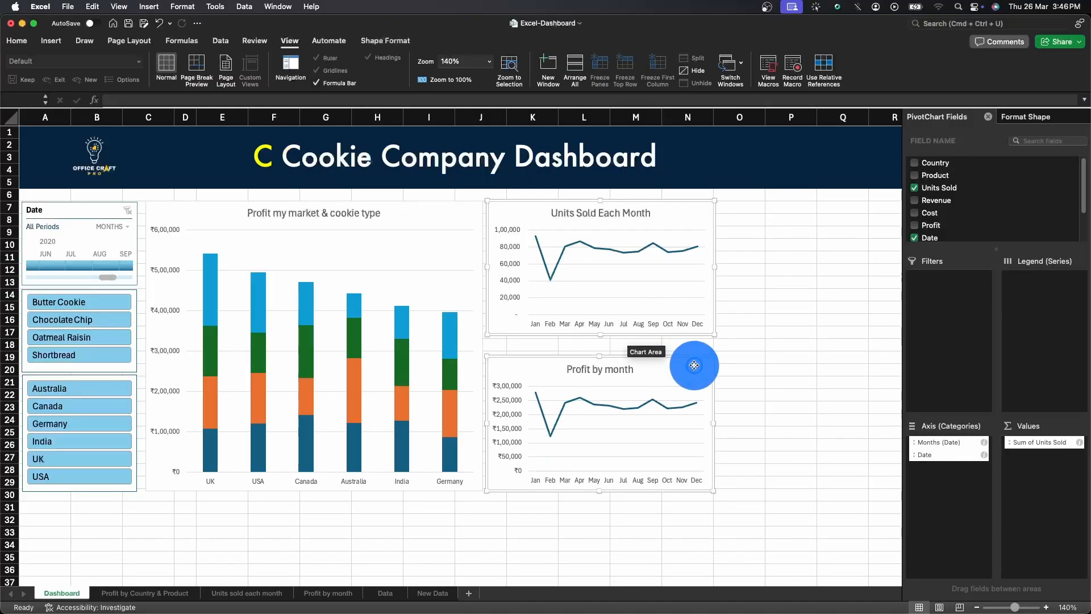
{"action": "left_click_drag", "start_coordinate": [601, 356], "coordinate": [598, 350]}
Shift the Units Sold Each Month chart down so its top aligns with the column chart.
{"action": "left_click", "coordinate": [770, 324]}
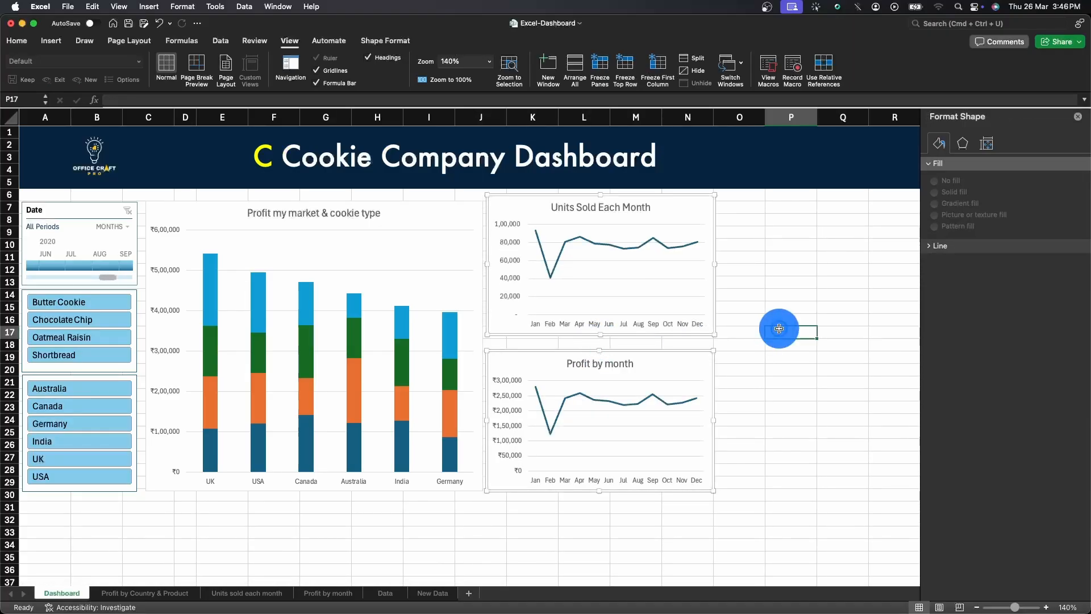
{"action": "left_click", "coordinate": [697, 204]}
{"action": "left_click_drag", "start_coordinate": [697, 204], "coordinate": [697, 213]}
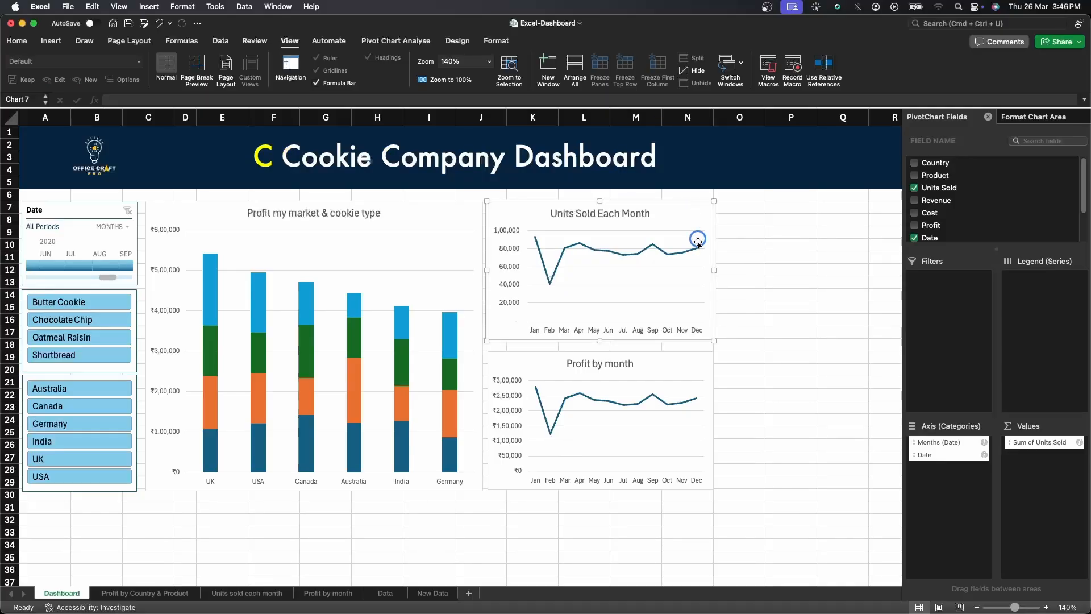
{"action": "left_click", "coordinate": [508, 45]}
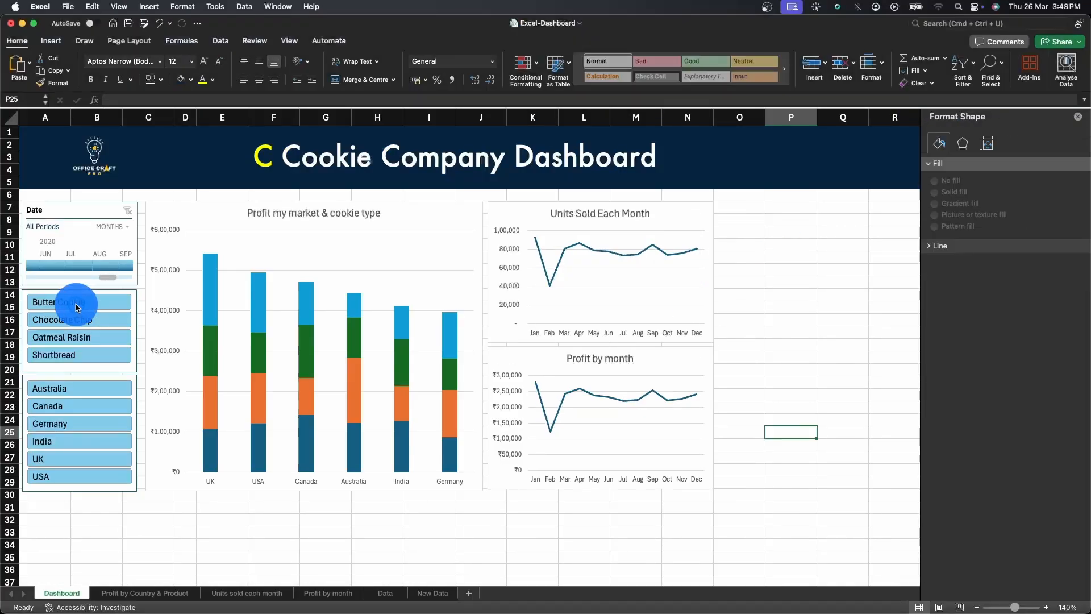
Test the Product slicer, then connect it to all three pivot tables through Report Connections.
{"action": "left_click", "coordinate": [77, 301]}
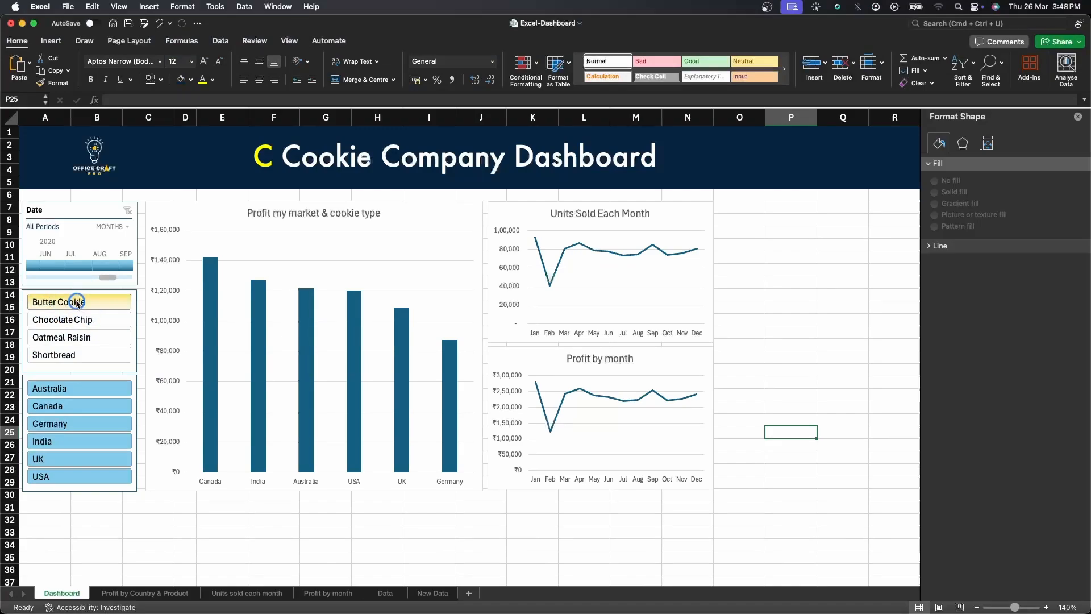
{"action": "left_click", "coordinate": [78, 319]}
{"action": "left_click", "coordinate": [80, 337]}
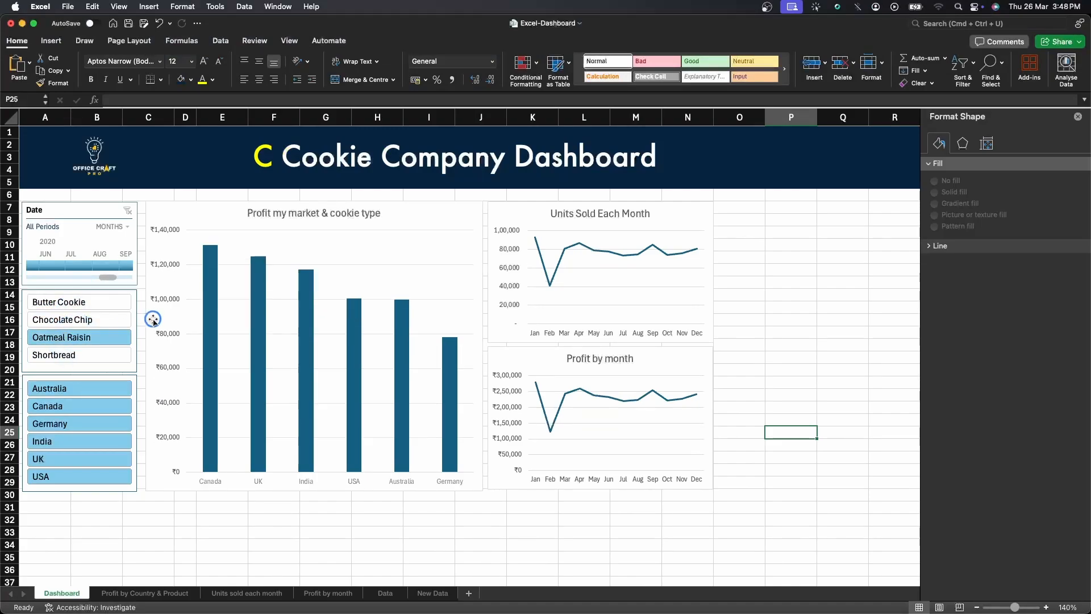
{"action": "left_click", "coordinate": [119, 367]}
{"action": "right_click", "coordinate": [118, 367]}
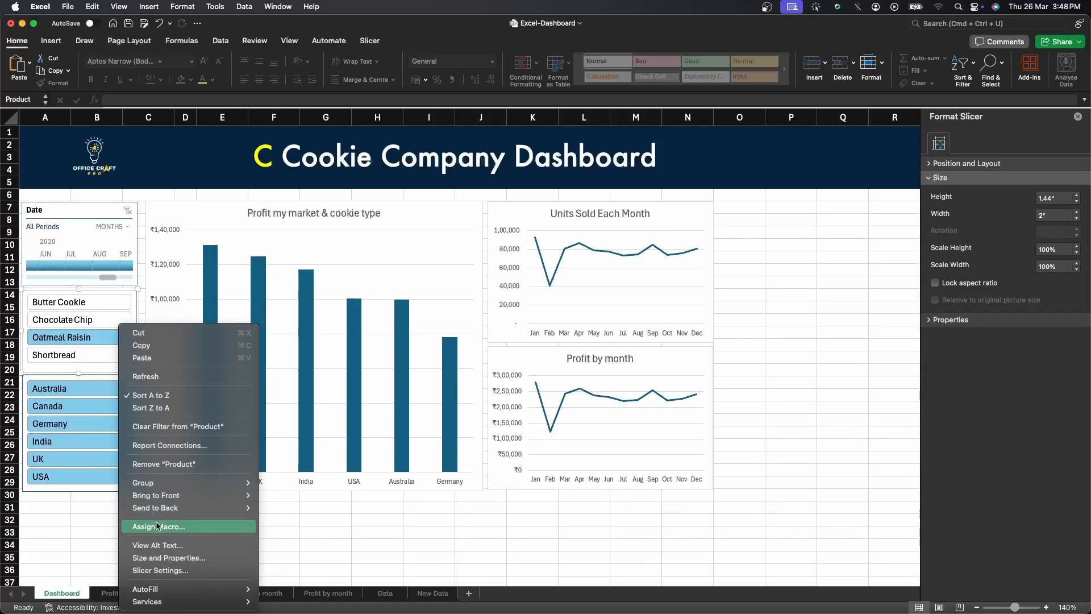
{"action": "left_click", "coordinate": [178, 450]}
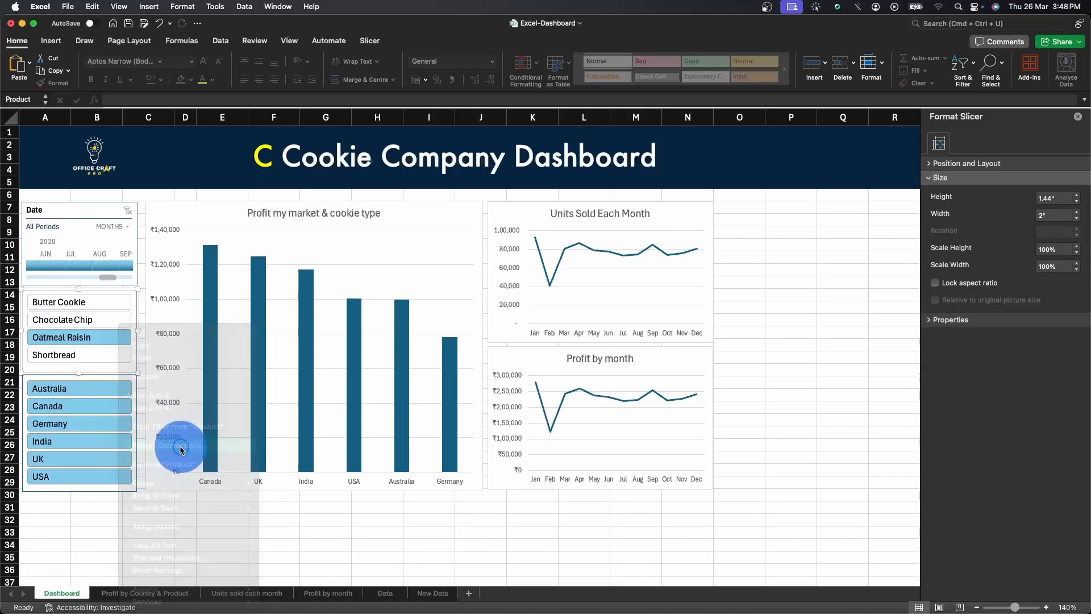
{"action": "left_click", "coordinate": [445, 217]}
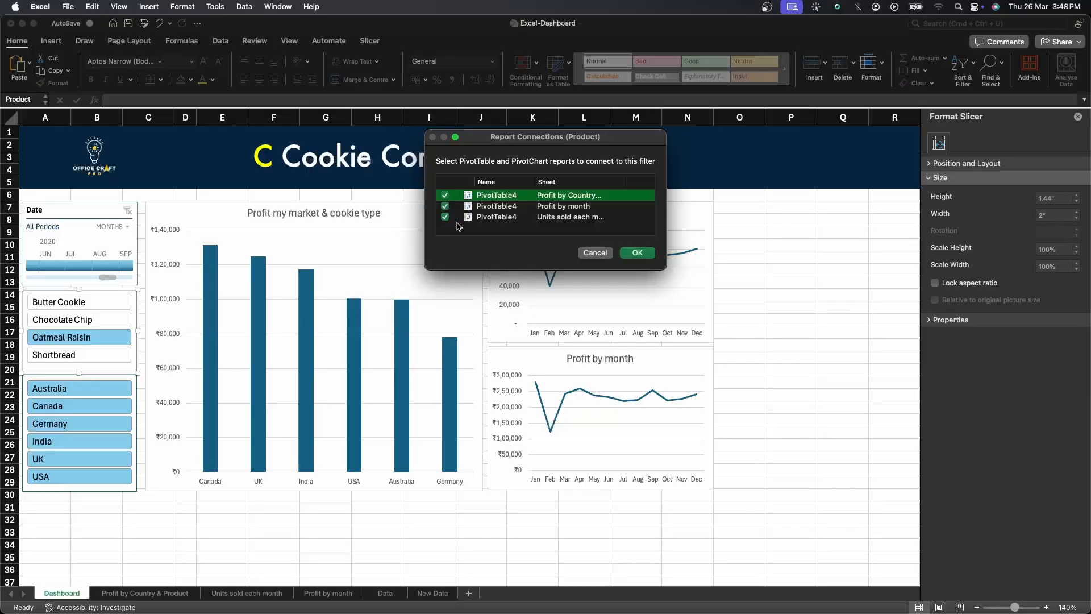
{"action": "left_click", "coordinate": [635, 253]}
Connect the Country slicer to all three pivot tables through Report Connections.
{"action": "left_click", "coordinate": [105, 377]}
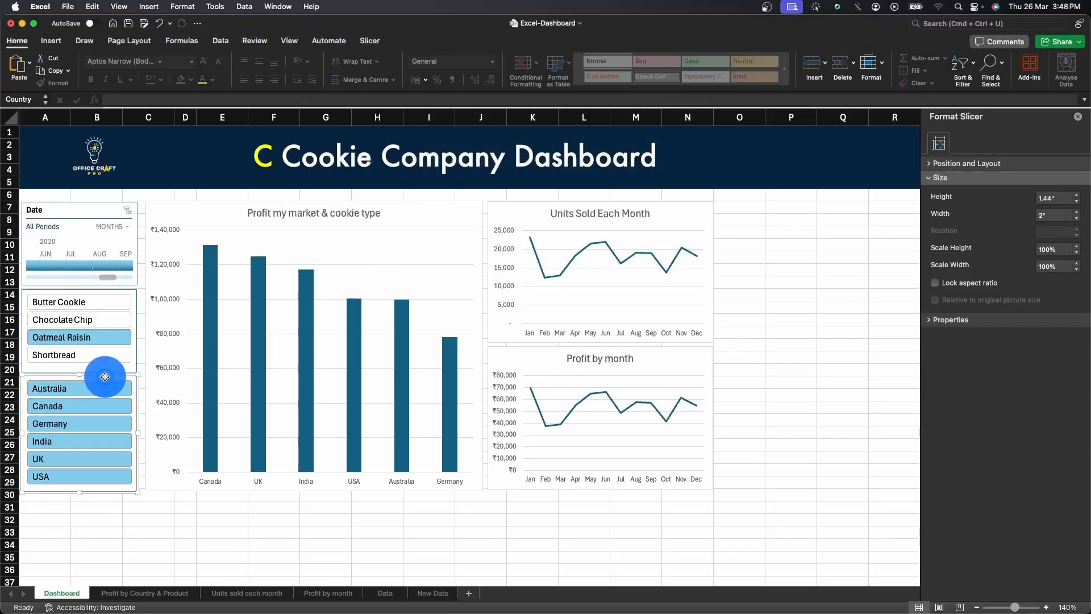
{"action": "right_click", "coordinate": [105, 377]}
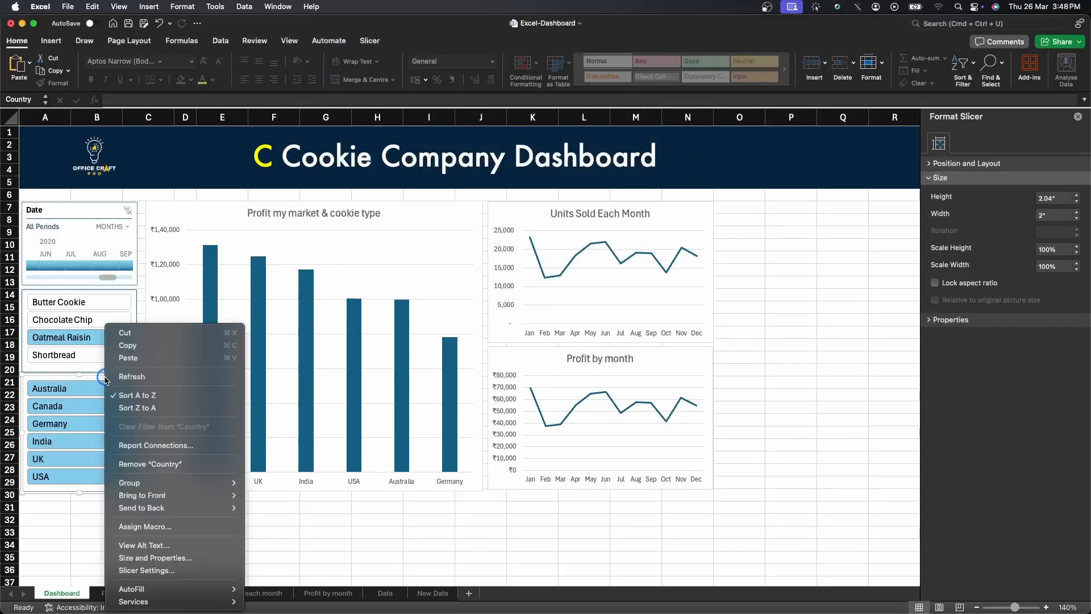
{"action": "left_click", "coordinate": [161, 445]}
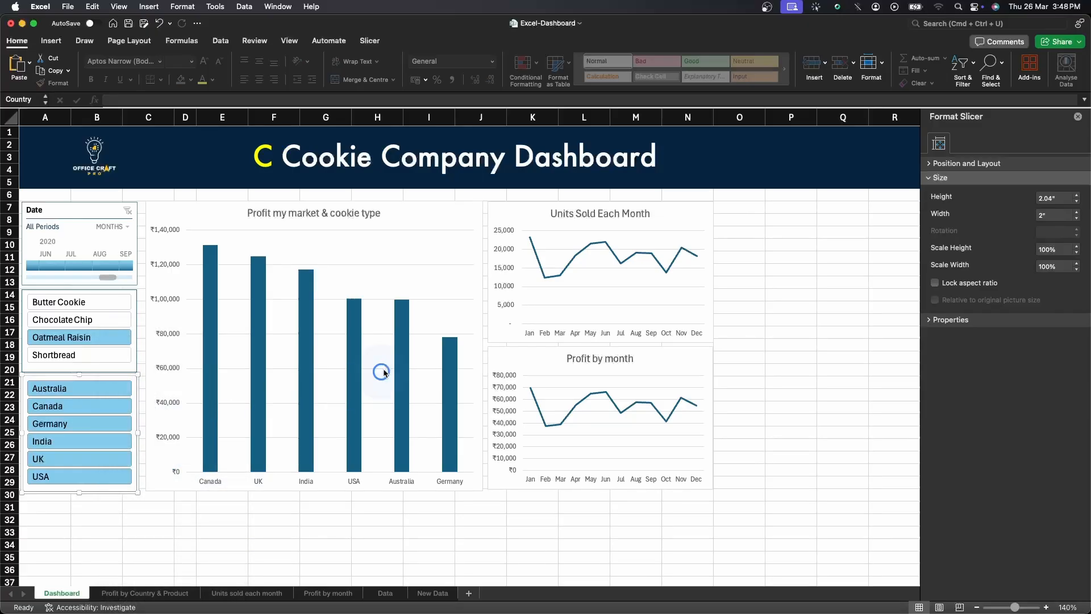
{"action": "left_click", "coordinate": [445, 217]}
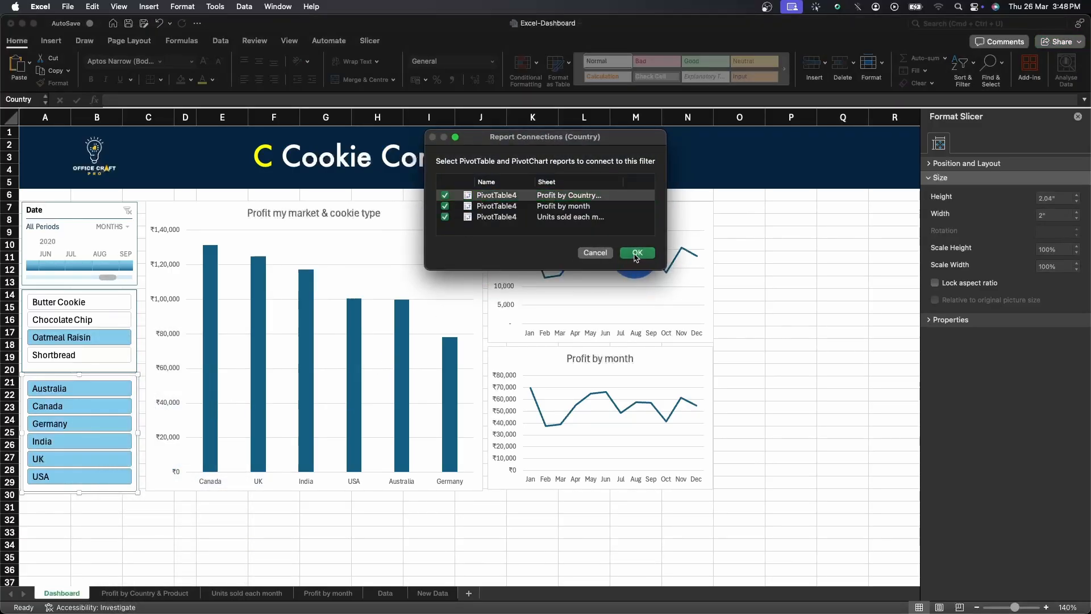
{"action": "left_click", "coordinate": [637, 252]}
Open the Date timeline's Report Connections and confirm all three pivot tables are connected.
{"action": "left_click", "coordinate": [82, 208]}
{"action": "right_click", "coordinate": [81, 208]}
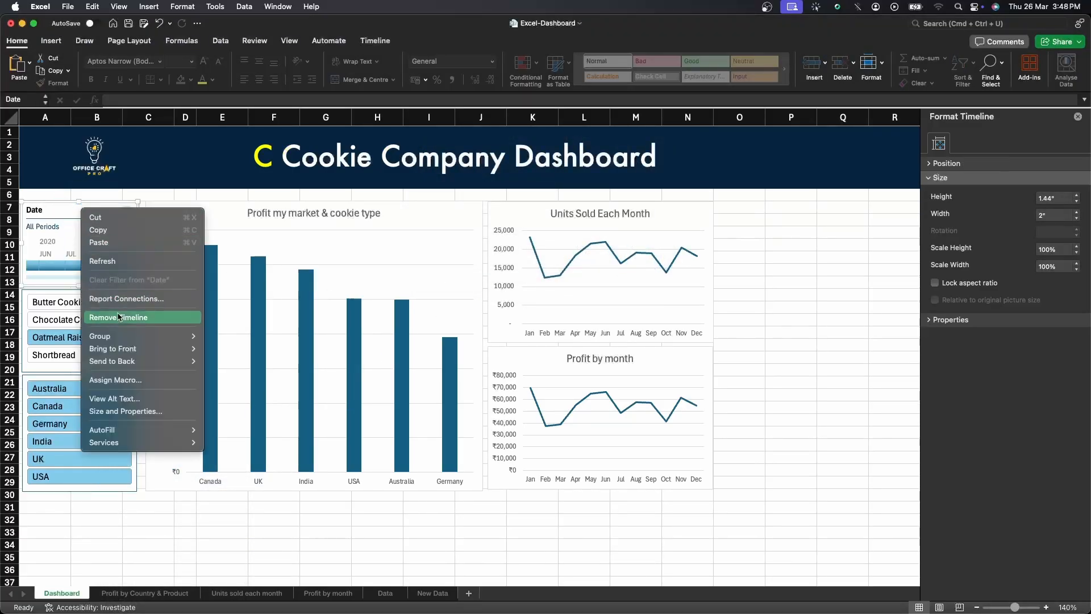
{"action": "left_click", "coordinate": [161, 303]}
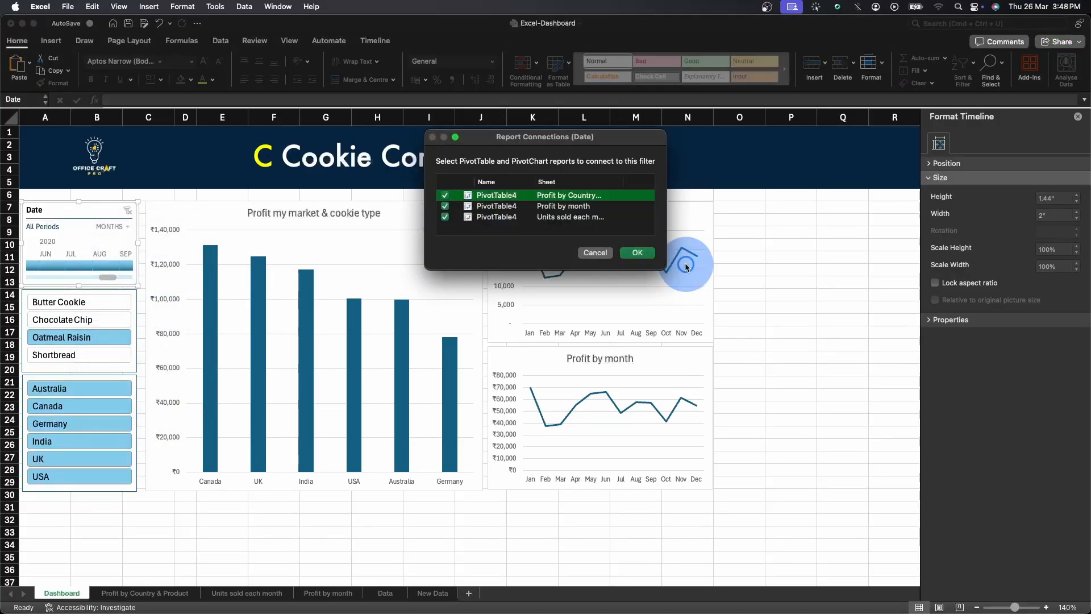
{"action": "left_click", "coordinate": [637, 252]}
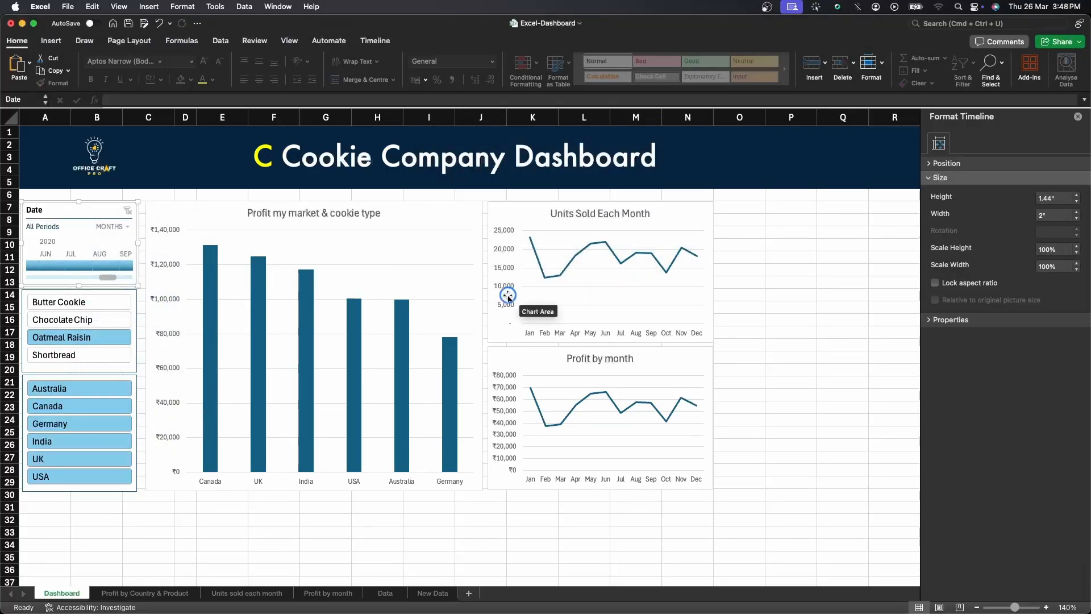
Test the slicers by filtering India and UK with different cookie type combinations until all four are selected.
{"action": "left_click", "coordinate": [74, 442]}
{"action": "left_click", "coordinate": [73, 458]}
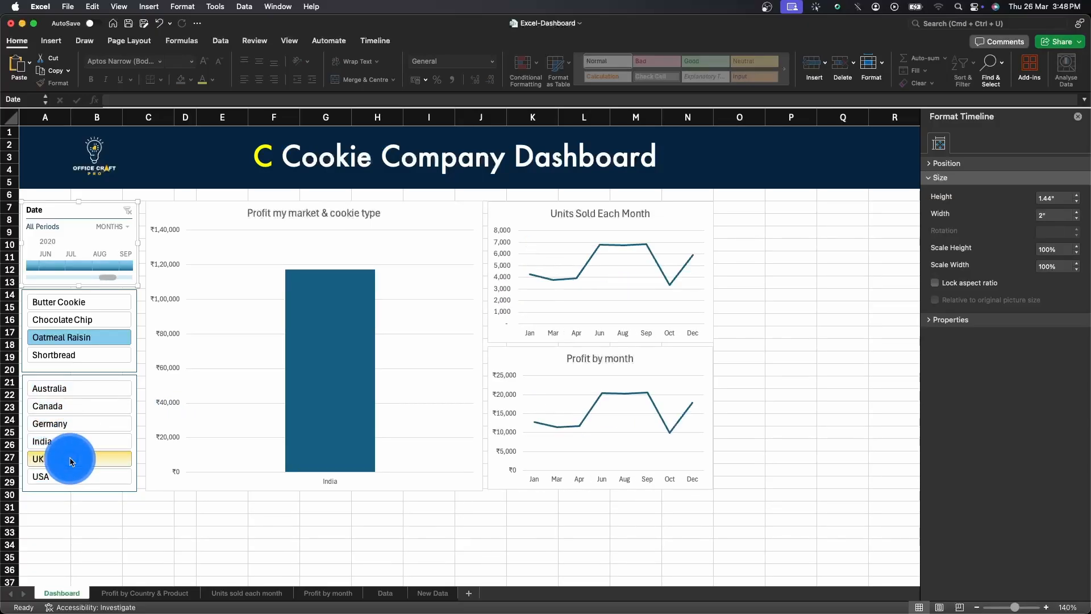
{"action": "left_click", "coordinate": [67, 319]}
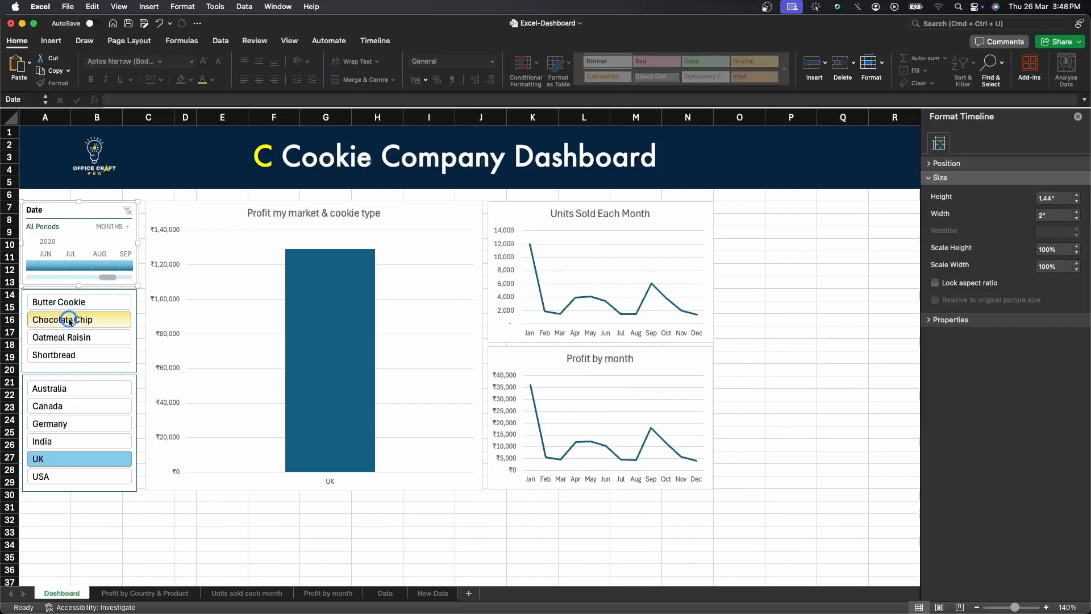
{"action": "left_click", "coordinate": [61, 445]}
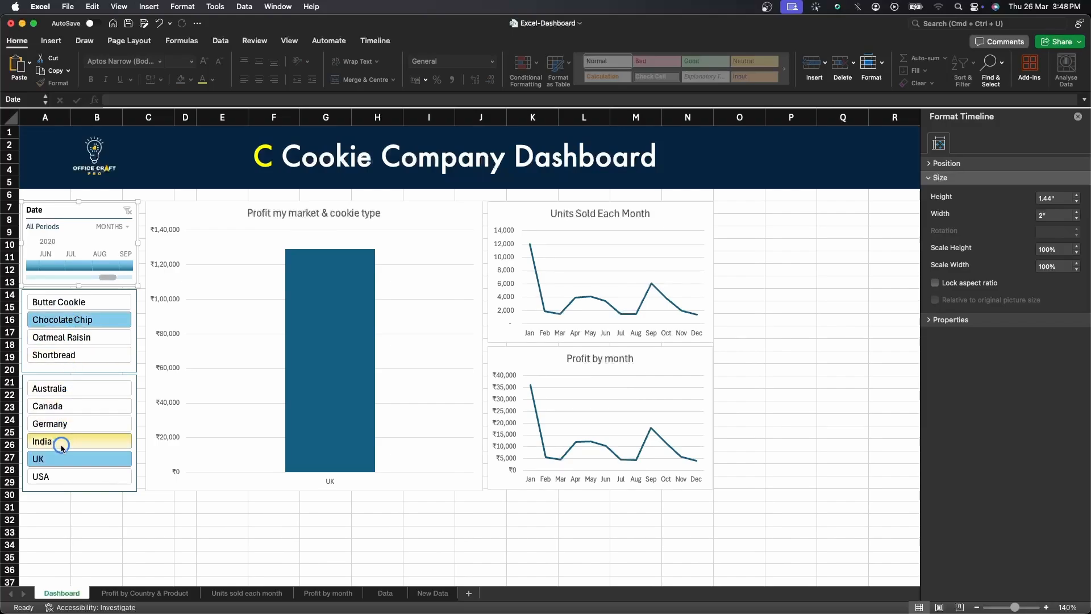
{"action": "left_click", "coordinate": [111, 302]}
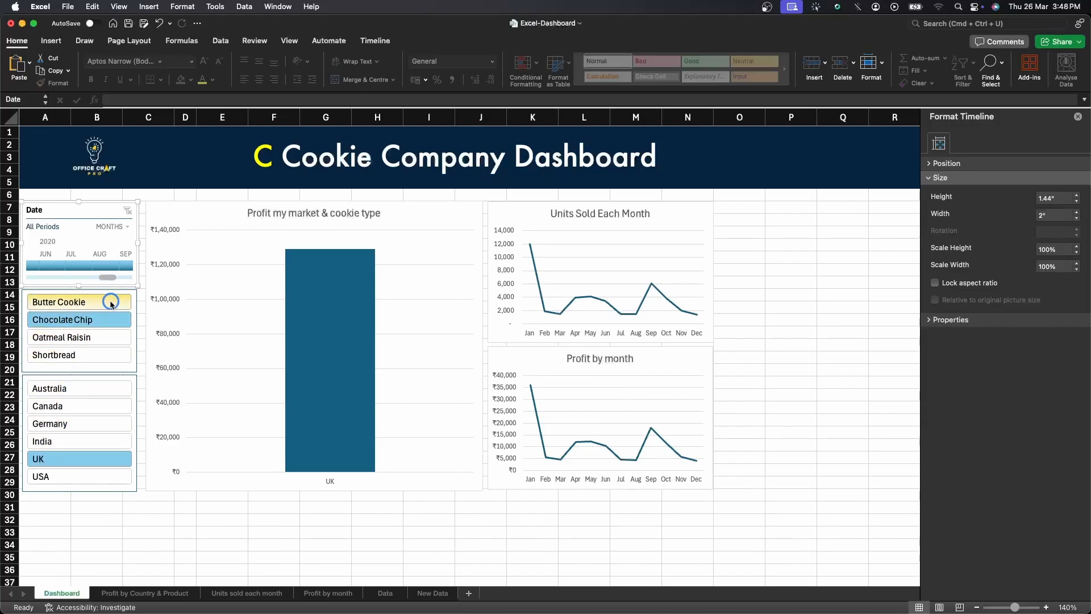
{"action": "left_click", "coordinate": [106, 328]}
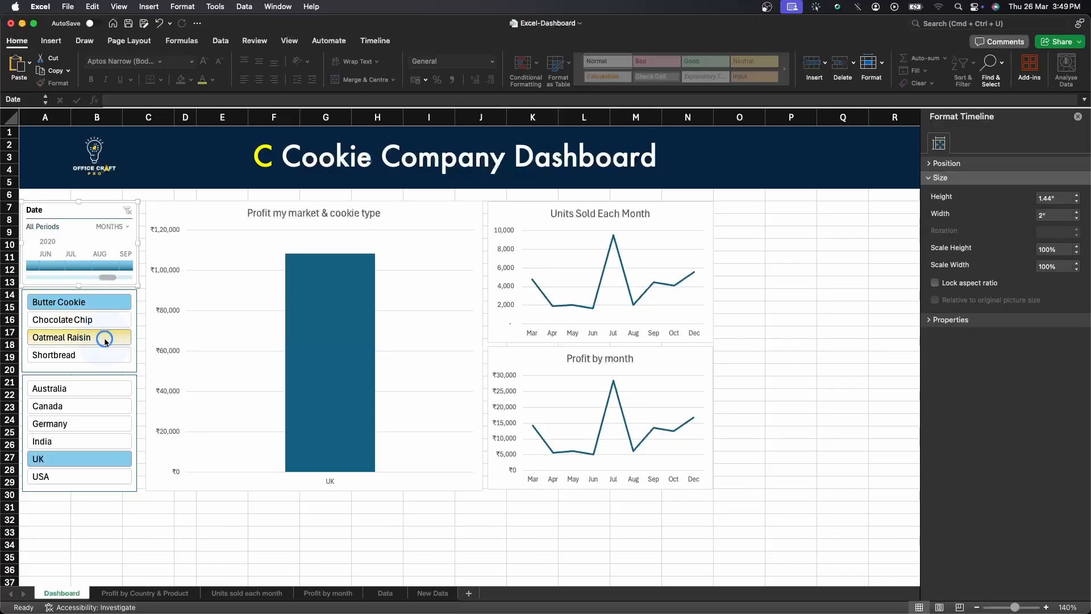
{"action": "left_click", "coordinate": [105, 337]}
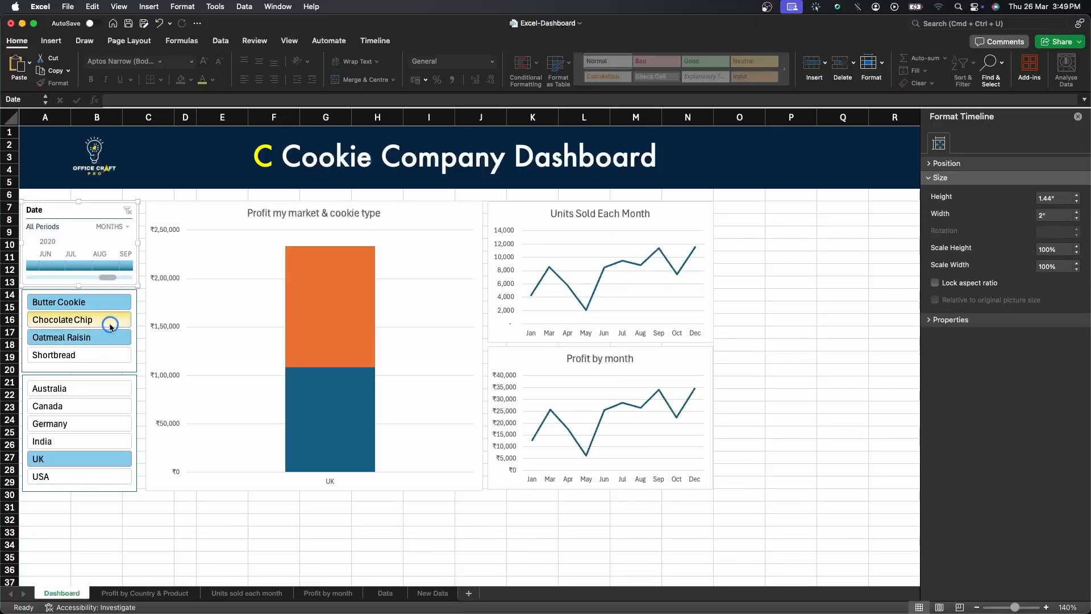
{"action": "left_click", "coordinate": [112, 337]}
{"action": "left_click", "coordinate": [112, 326]}
{"action": "left_click", "coordinate": [116, 308]}
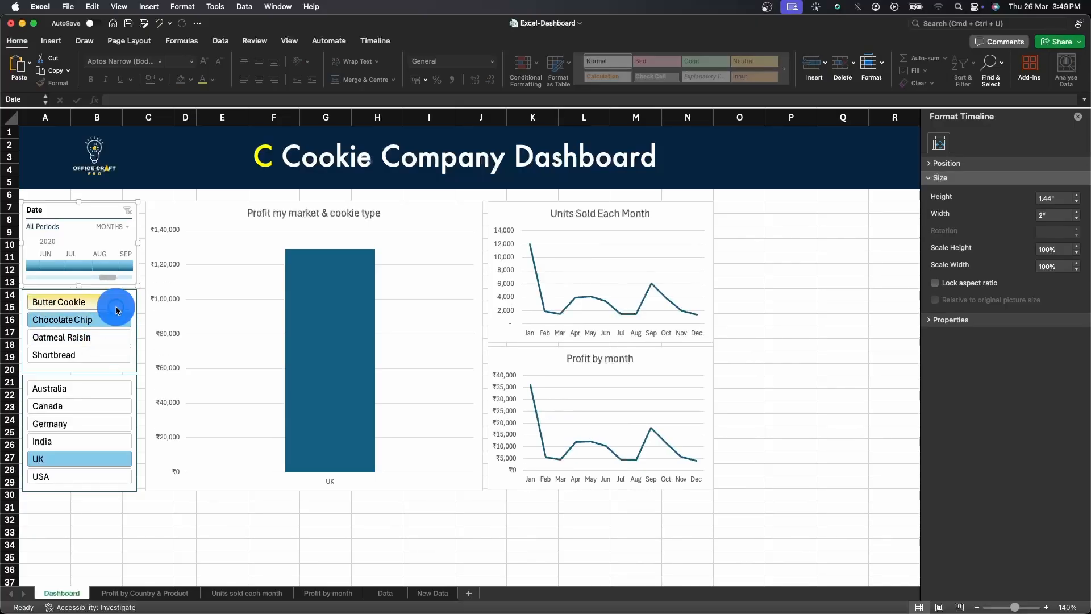
{"action": "left_click", "coordinate": [113, 338]}
{"action": "left_click", "coordinate": [113, 355]}
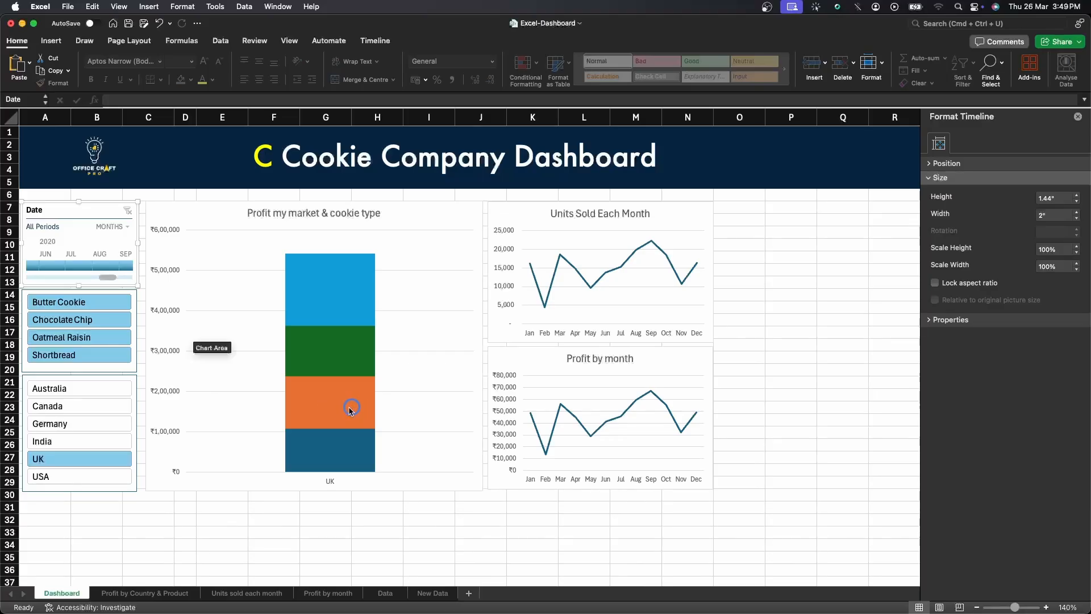
Filter the charts by each country in turn using the Country slicer.
{"action": "left_click", "coordinate": [57, 442]}
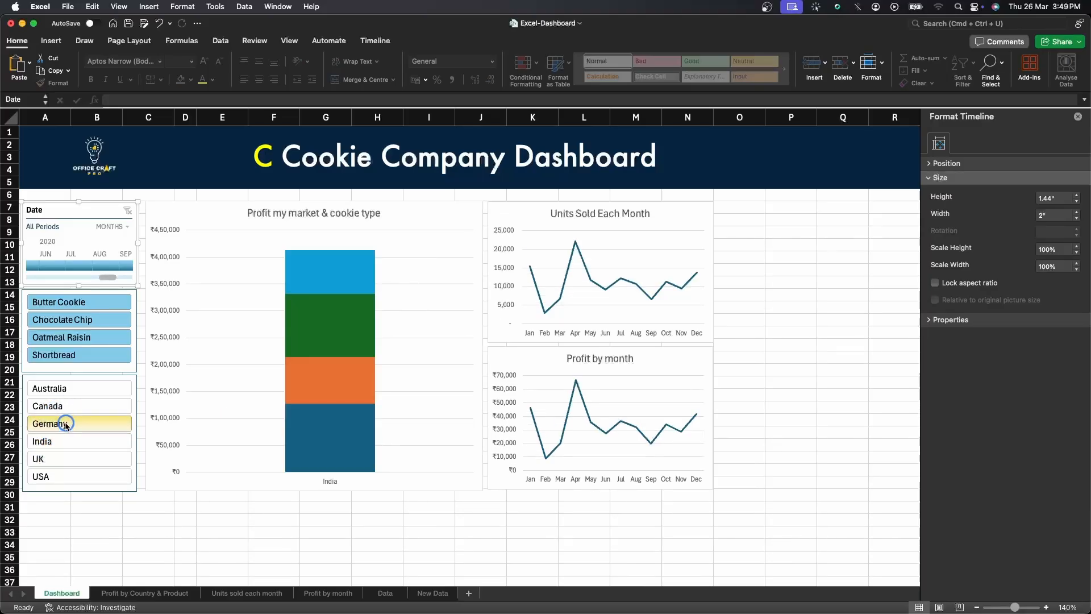
{"action": "left_click", "coordinate": [65, 424]}
{"action": "left_click", "coordinate": [70, 407]}
{"action": "left_click", "coordinate": [72, 392]}
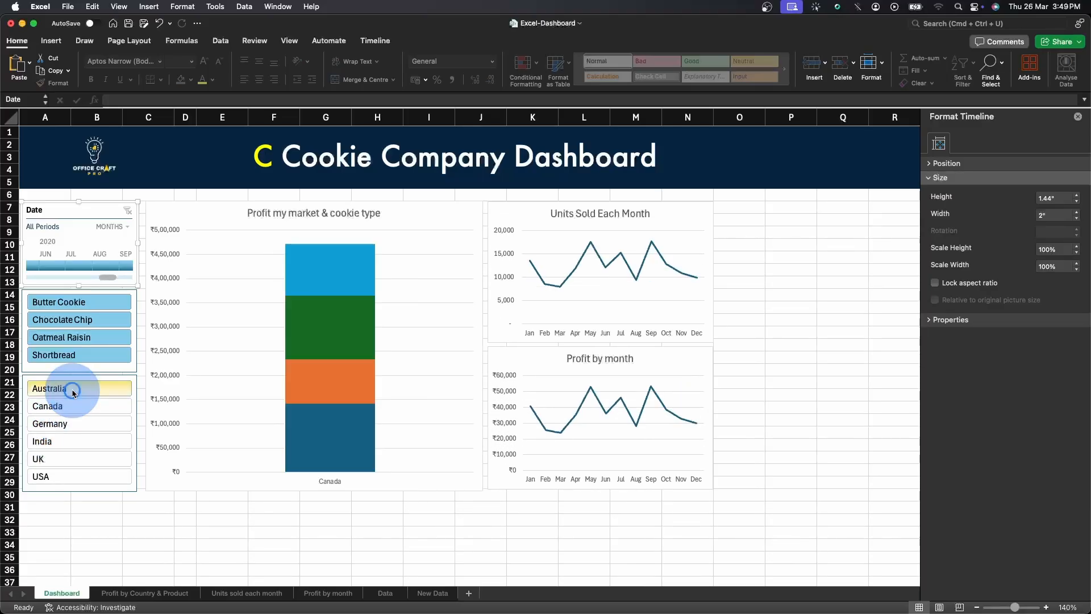
{"action": "left_click", "coordinate": [69, 477]}
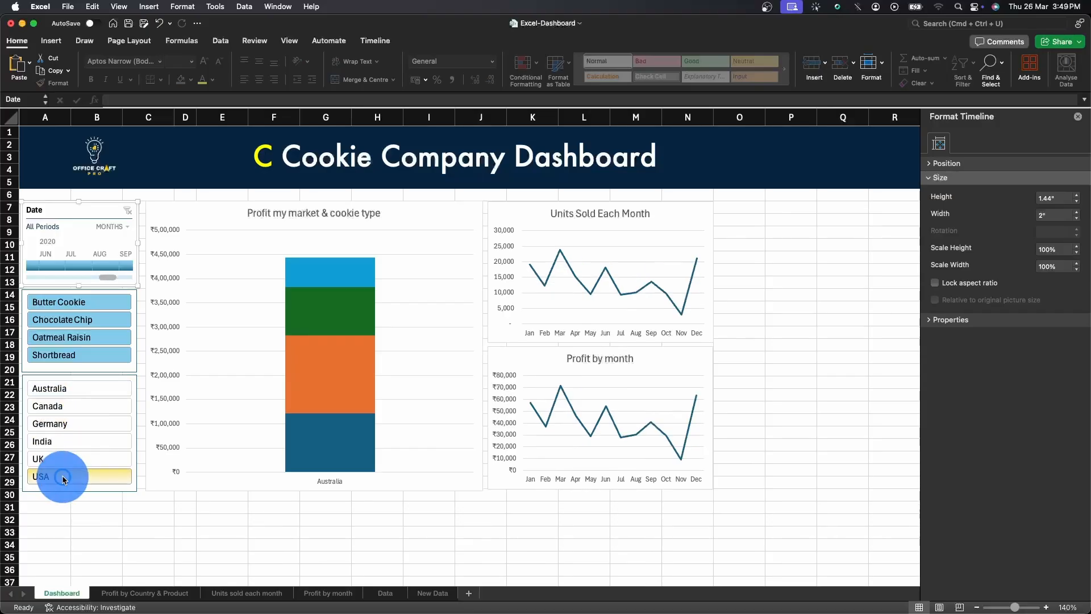
Filter the charts by single cookie types with all countries included.
{"action": "left_click", "coordinate": [76, 302]}
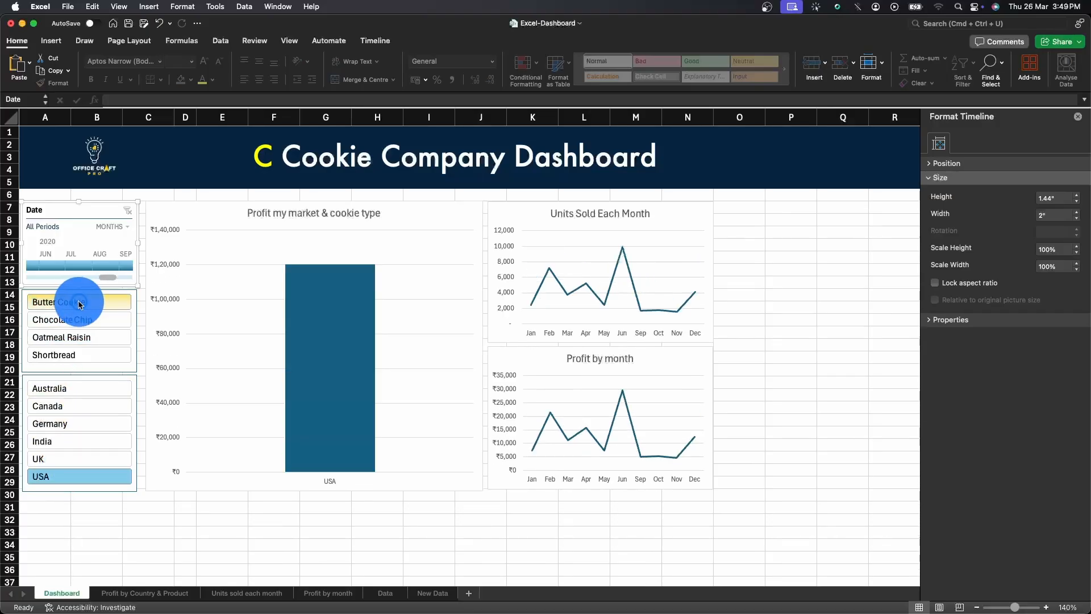
{"action": "left_click", "coordinate": [84, 392], "text": "shift"}
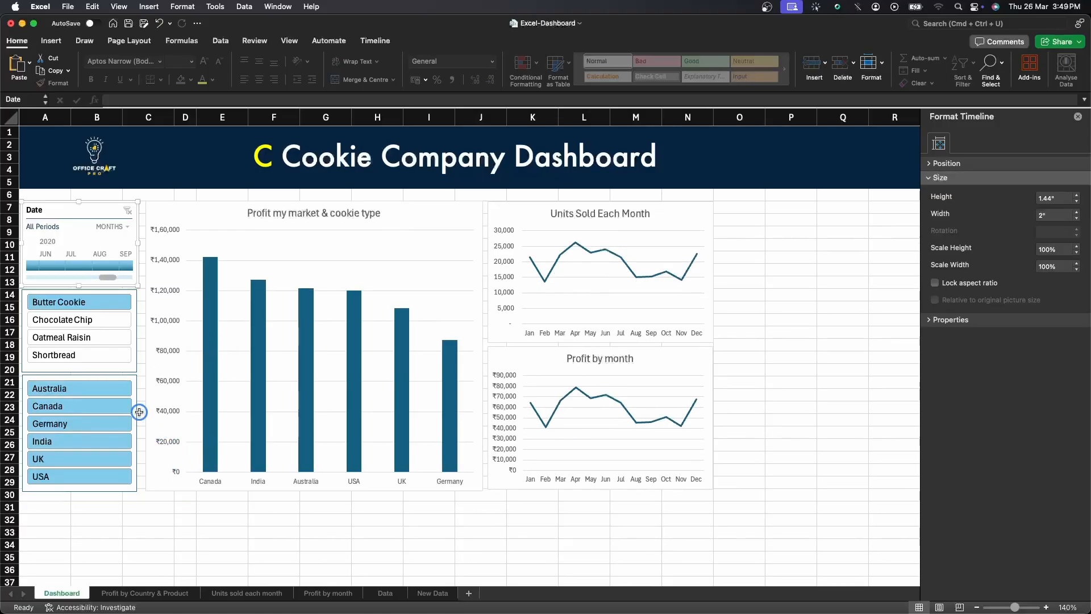
{"action": "left_click", "coordinate": [112, 339]}
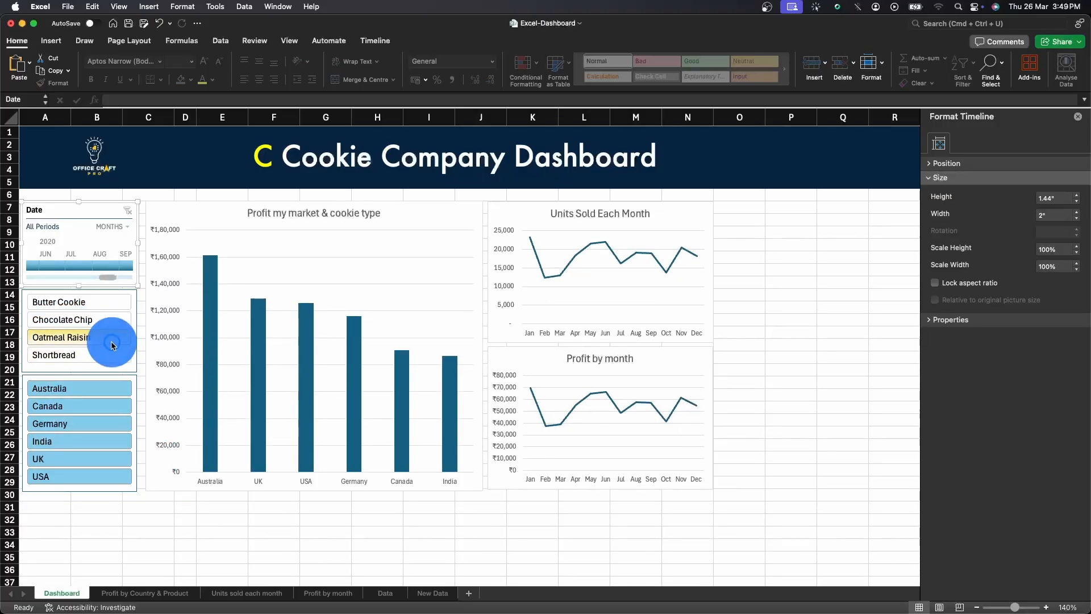
{"action": "left_click", "coordinate": [102, 356]}
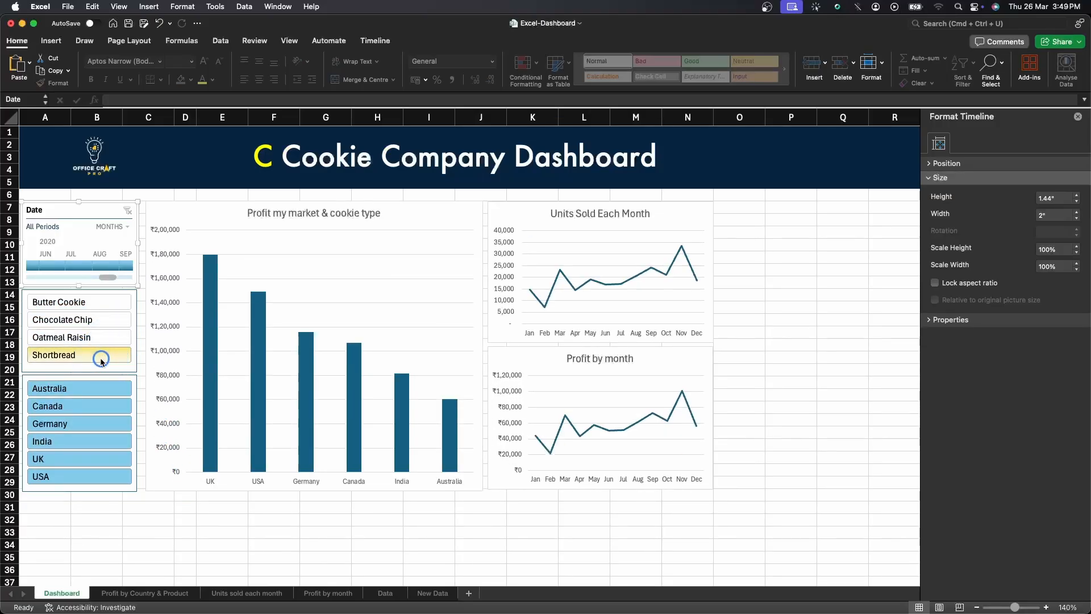
{"action": "left_click", "coordinate": [99, 303], "text": "shift"}
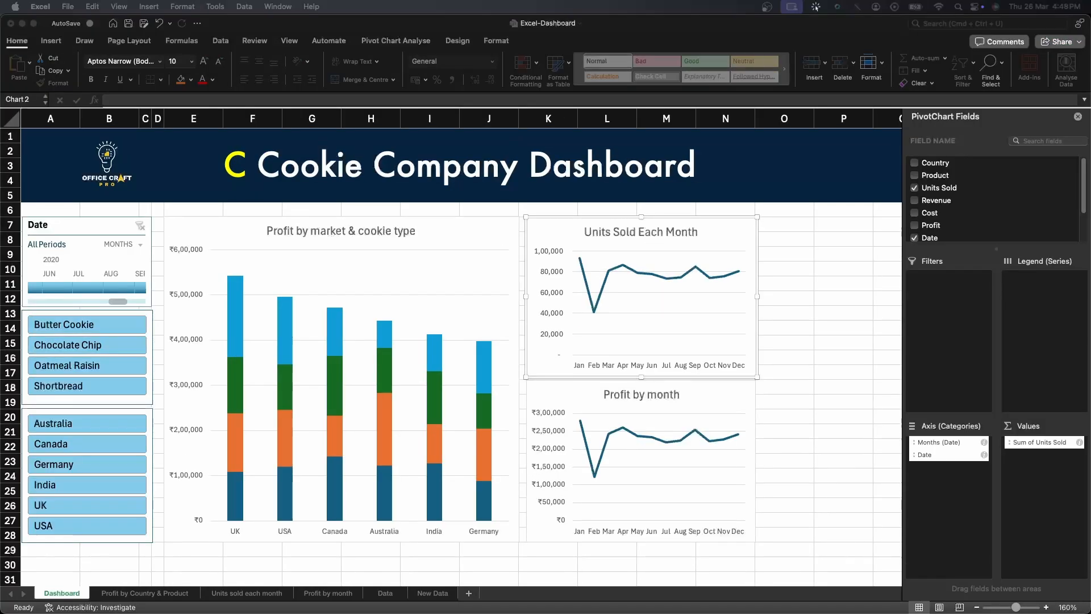
Copy all records on the New Data sheet, from A2 across to the last column and down to the last row.
{"action": "left_click", "coordinate": [782, 364]}
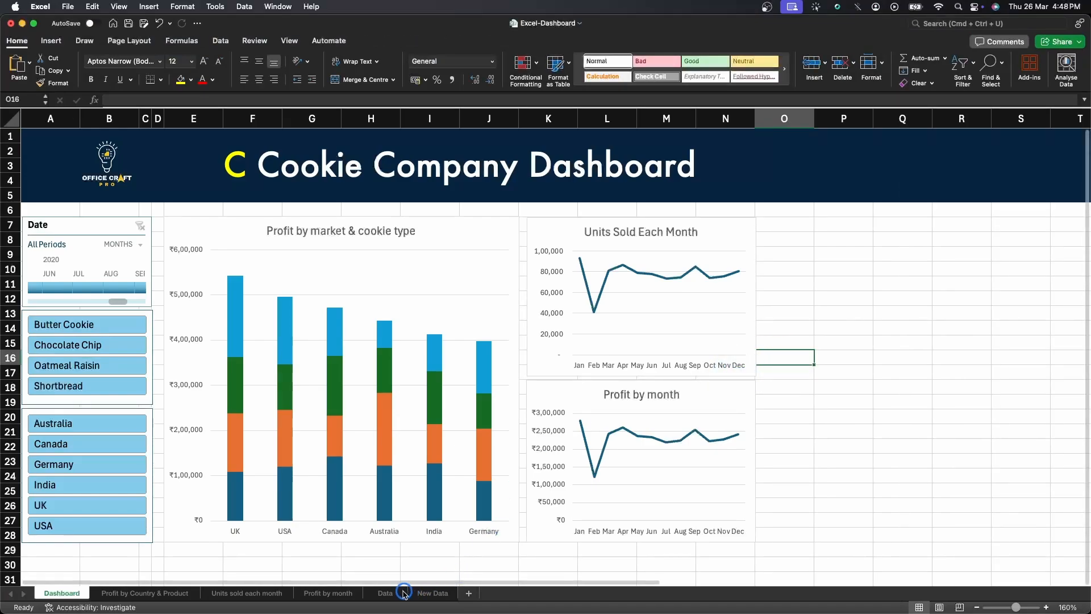
{"action": "left_click", "coordinate": [385, 593]}
{"action": "left_click", "coordinate": [418, 593]}
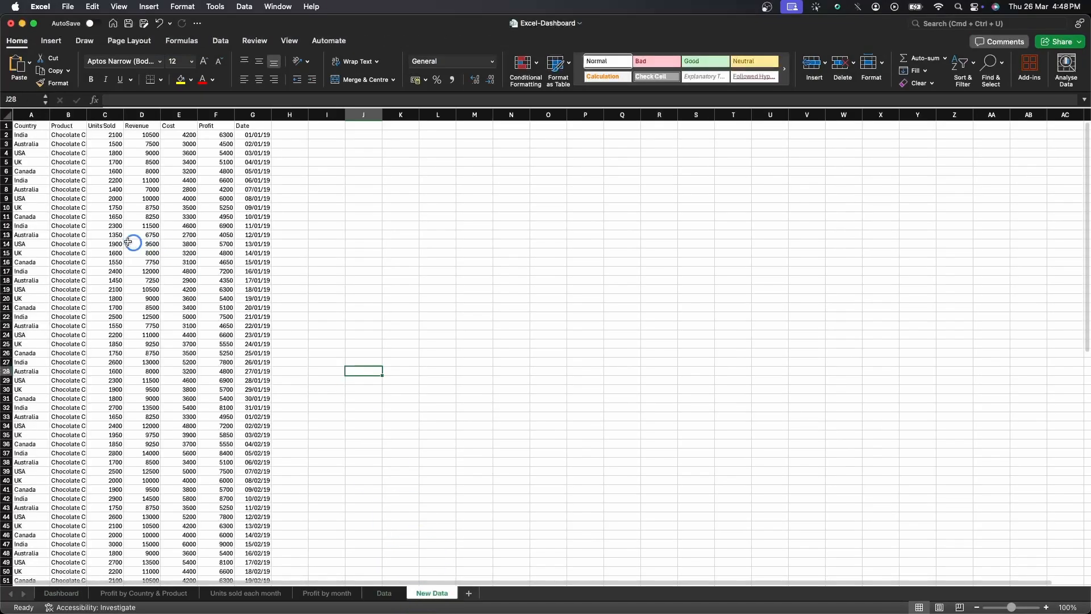
{"action": "left_click", "coordinate": [38, 135]}
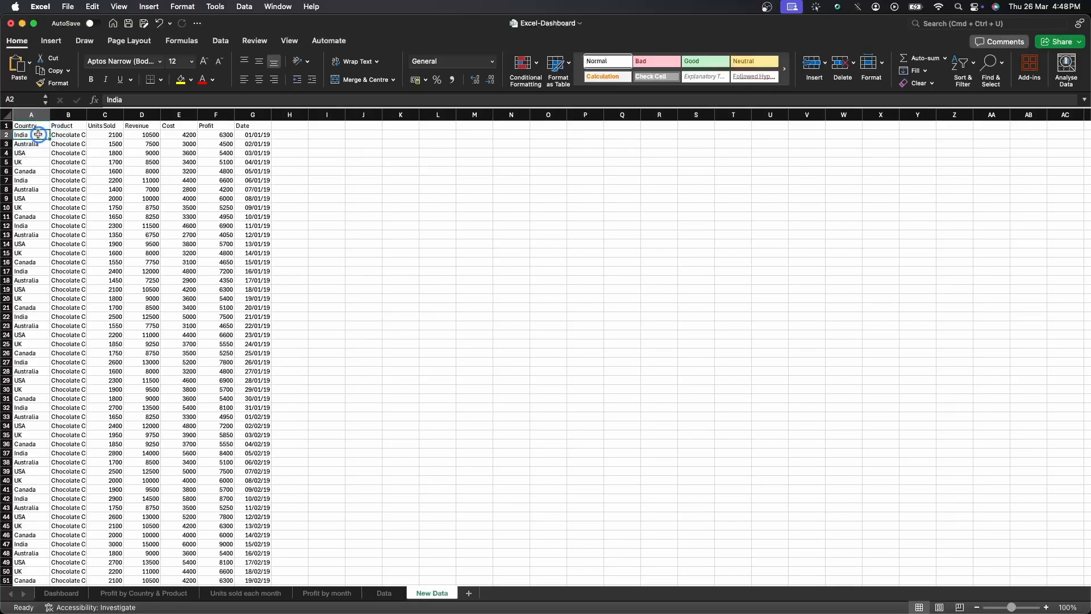
{"action": "key", "text": "ctrl+shift+Right"}
{"action": "key", "text": "ctrl+c"}
{"action": "key", "text": "ctrl+shift+Down"}
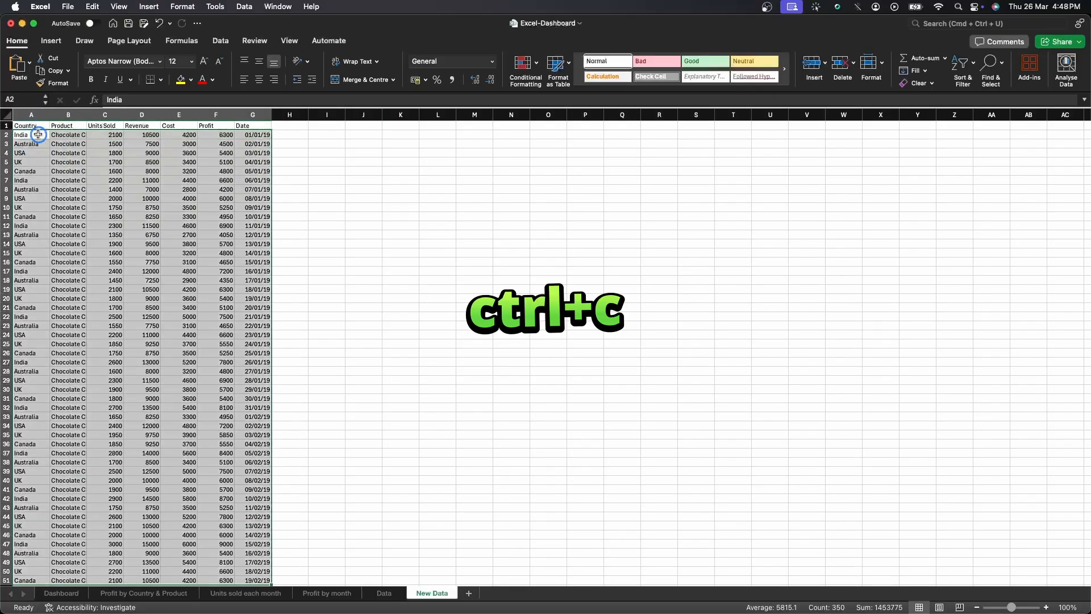
Paste the copied records into the Data table directly below its last row, starting at A502.
{"action": "left_click", "coordinate": [379, 593]}
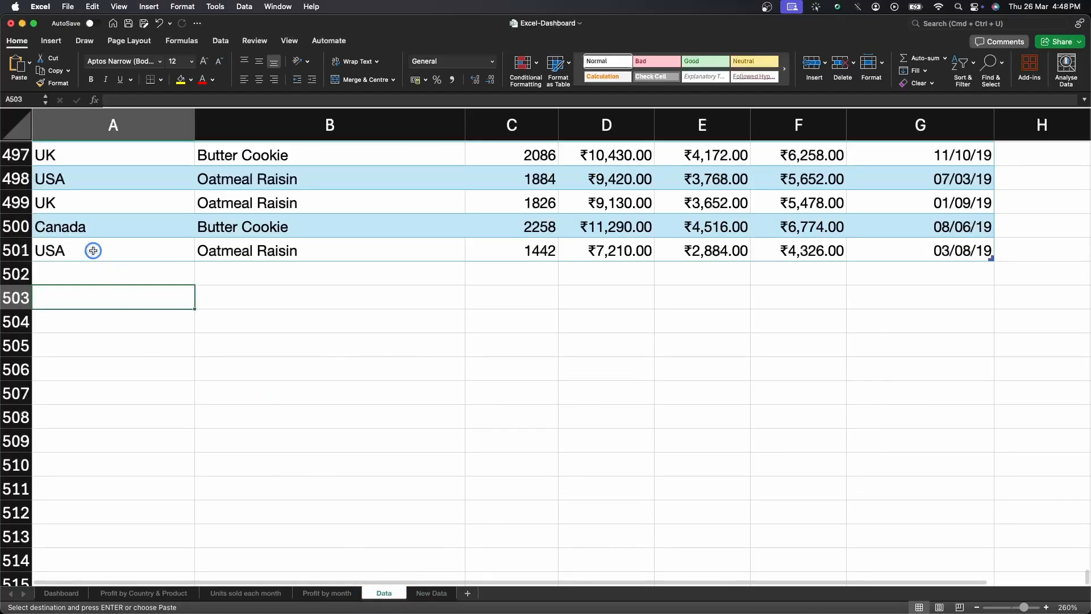
{"action": "left_click", "coordinate": [93, 271]}
{"action": "key", "text": "super+v"}
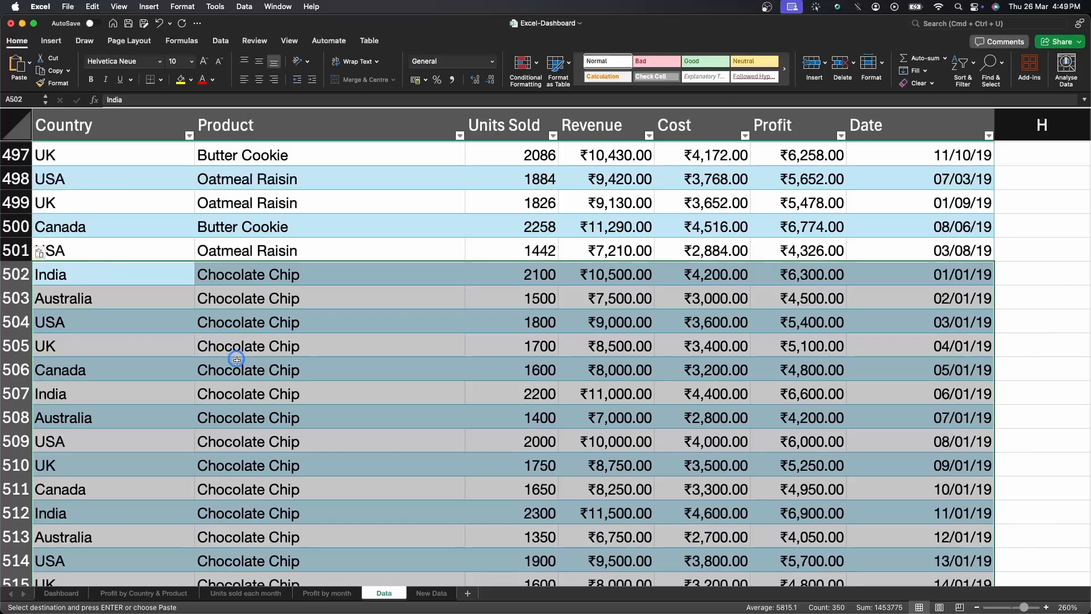
{"action": "scroll", "coordinate": [237, 360], "scroll_direction": "down", "scroll_amount": 6}
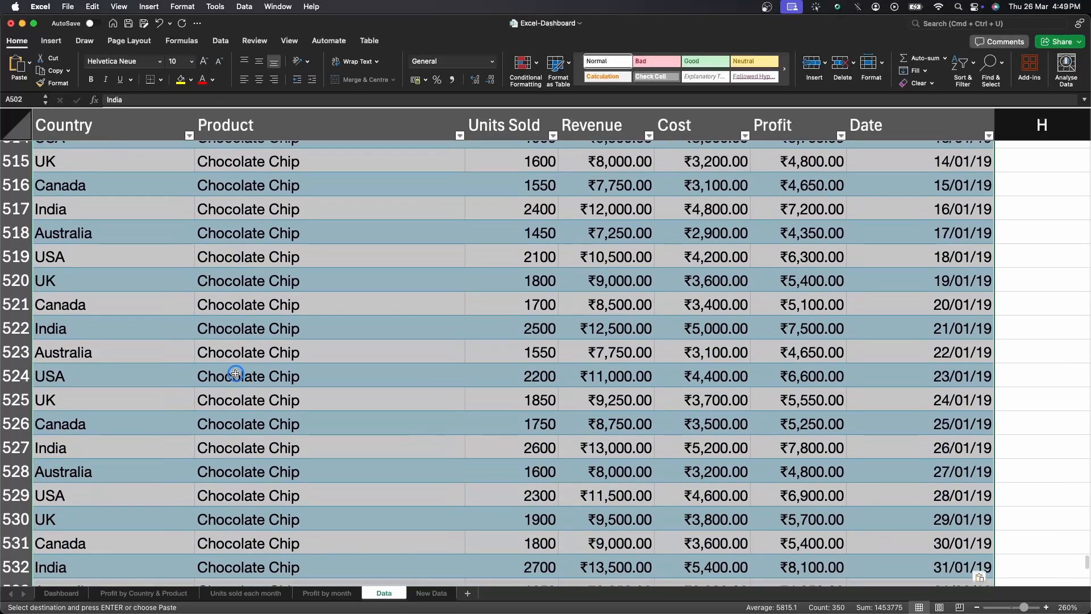
Return to the dashboard and refresh all pivot charts so they include the appended data.
{"action": "left_click", "coordinate": [59, 593]}
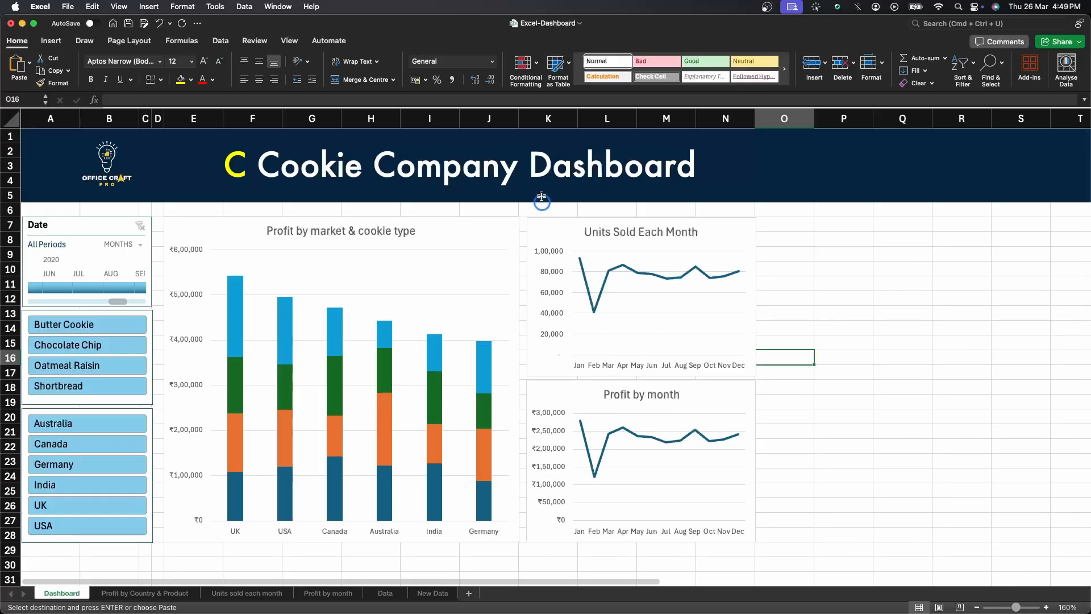
{"action": "left_click", "coordinate": [468, 223]}
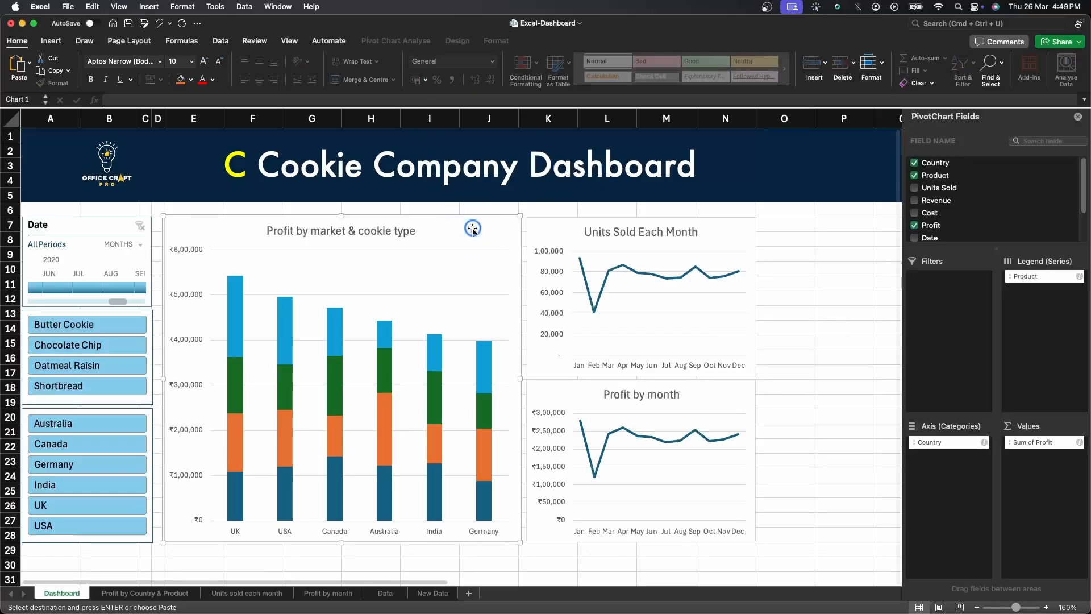
{"action": "left_click", "coordinate": [408, 41]}
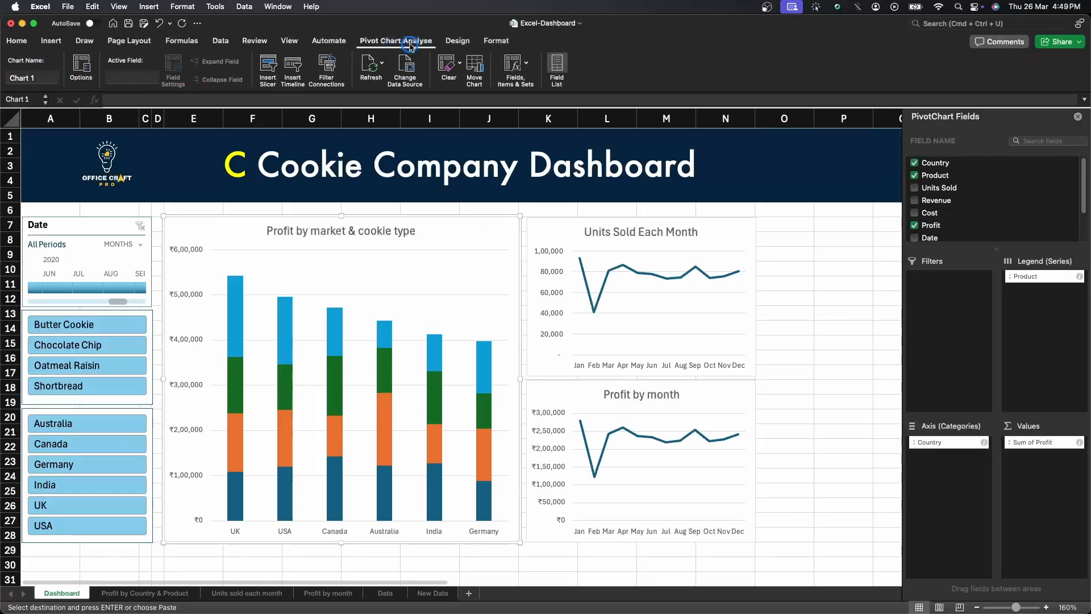
{"action": "left_click", "coordinate": [380, 68]}
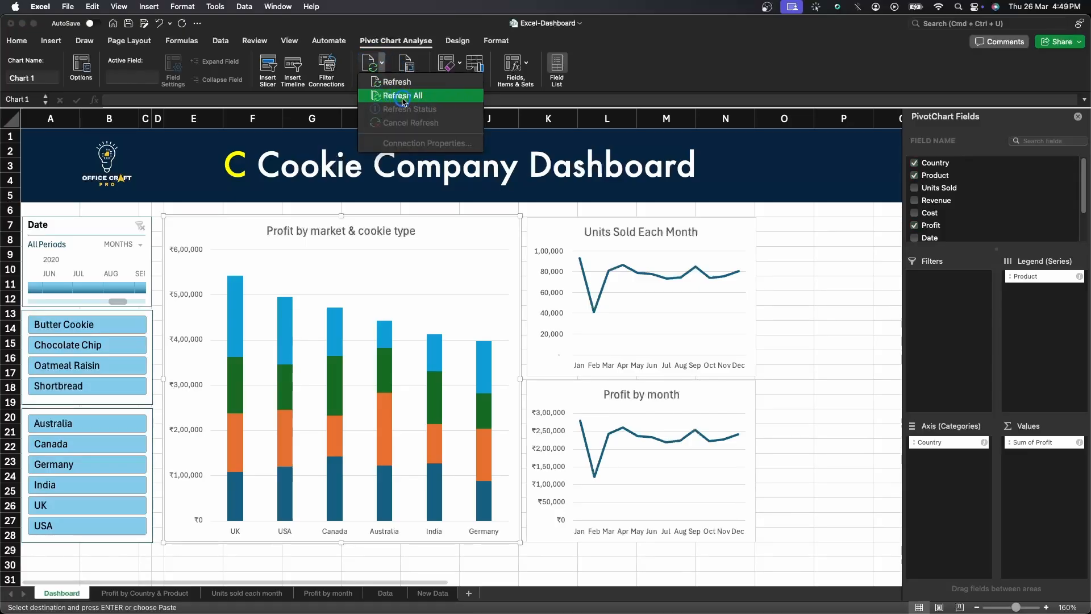
{"action": "left_click", "coordinate": [403, 100]}
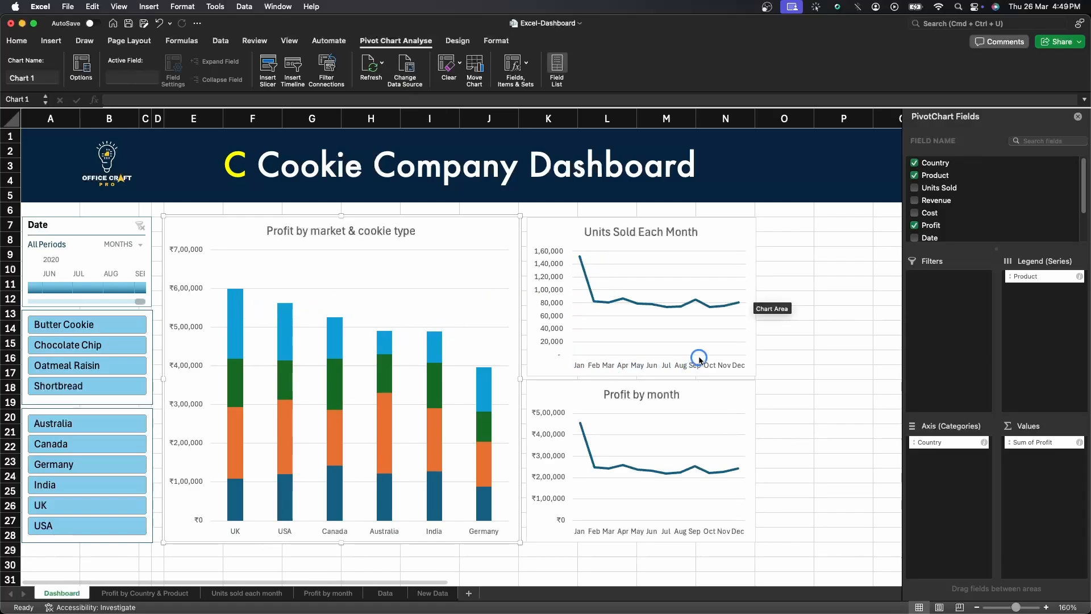
Widen the Units Sold Each Month and Profit by month charts to extend to column P.
{"action": "left_click", "coordinate": [742, 227]}
{"action": "left_click_drag", "start_coordinate": [754, 298], "coordinate": [874, 298]}
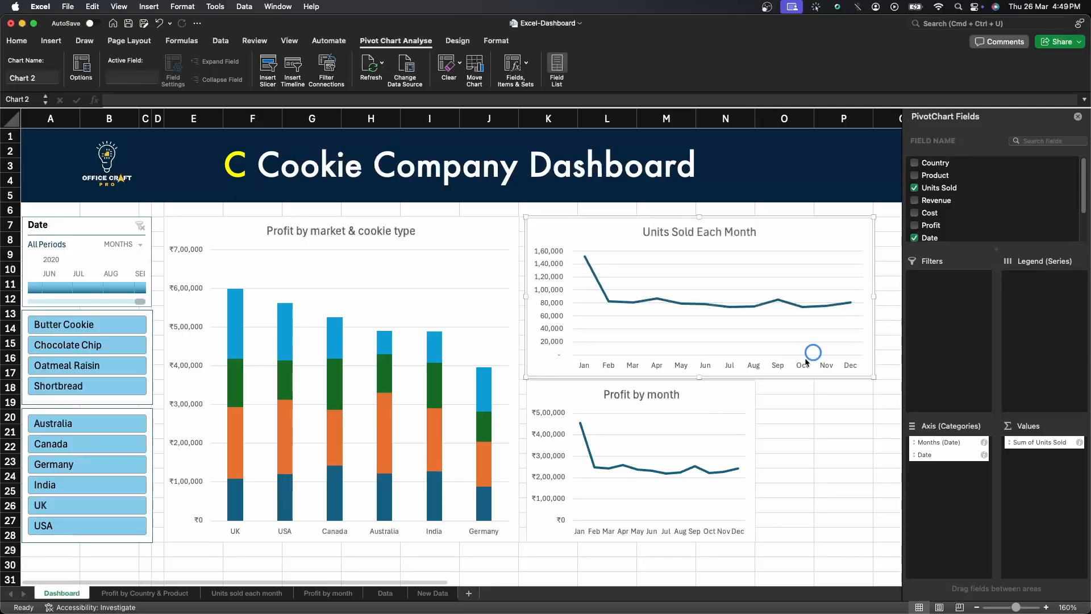
{"action": "left_click", "coordinate": [743, 394]}
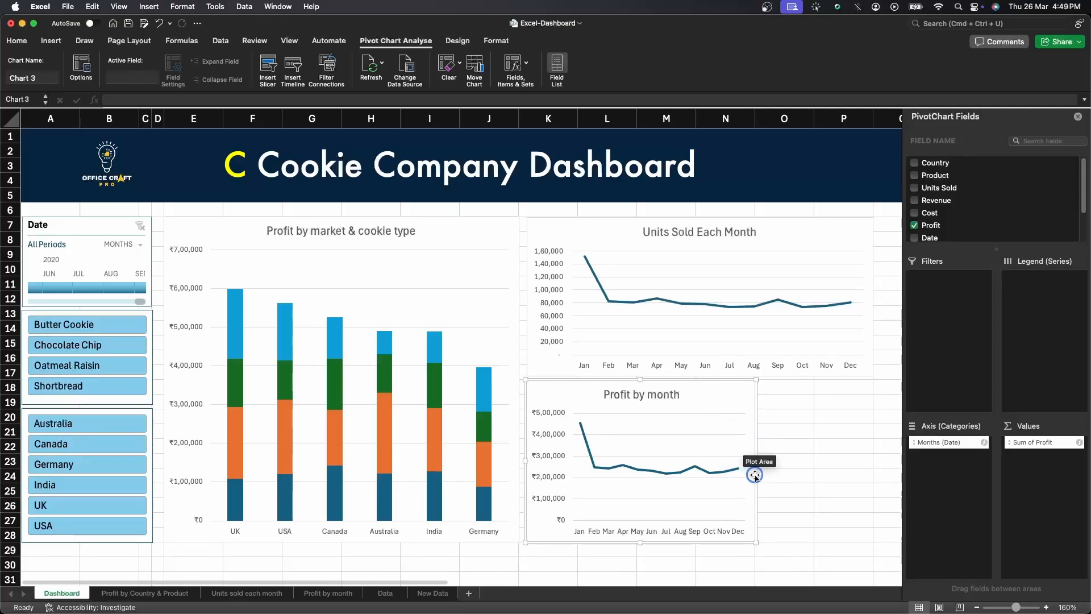
{"action": "left_click_drag", "start_coordinate": [757, 465], "coordinate": [873, 471]}
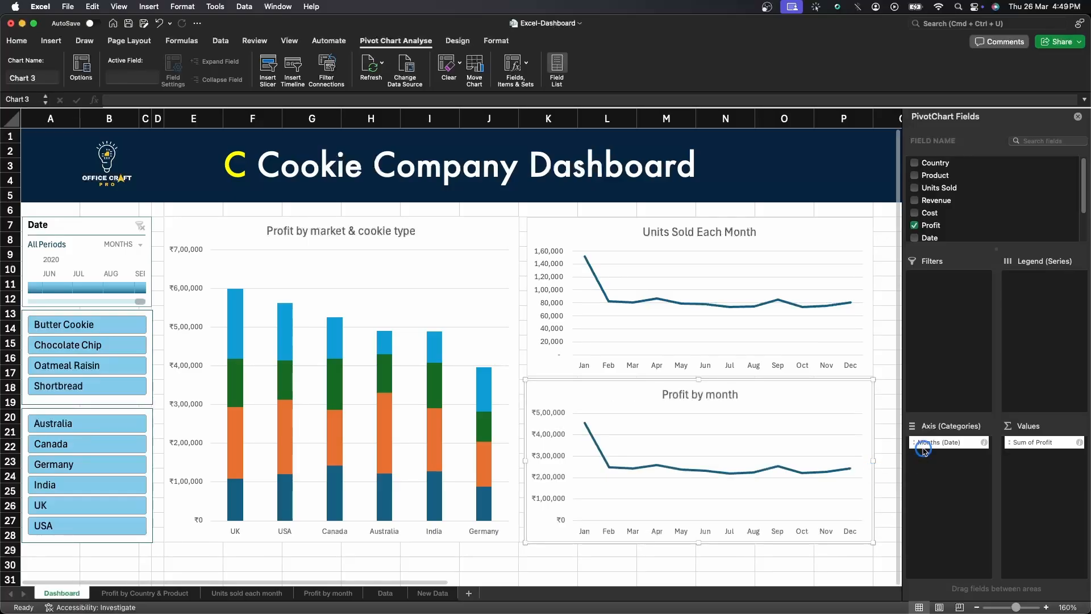
{"action": "left_click", "coordinate": [588, 433]}
{"action": "left_click", "coordinate": [466, 569]}
{"action": "left_click", "coordinate": [467, 569]}
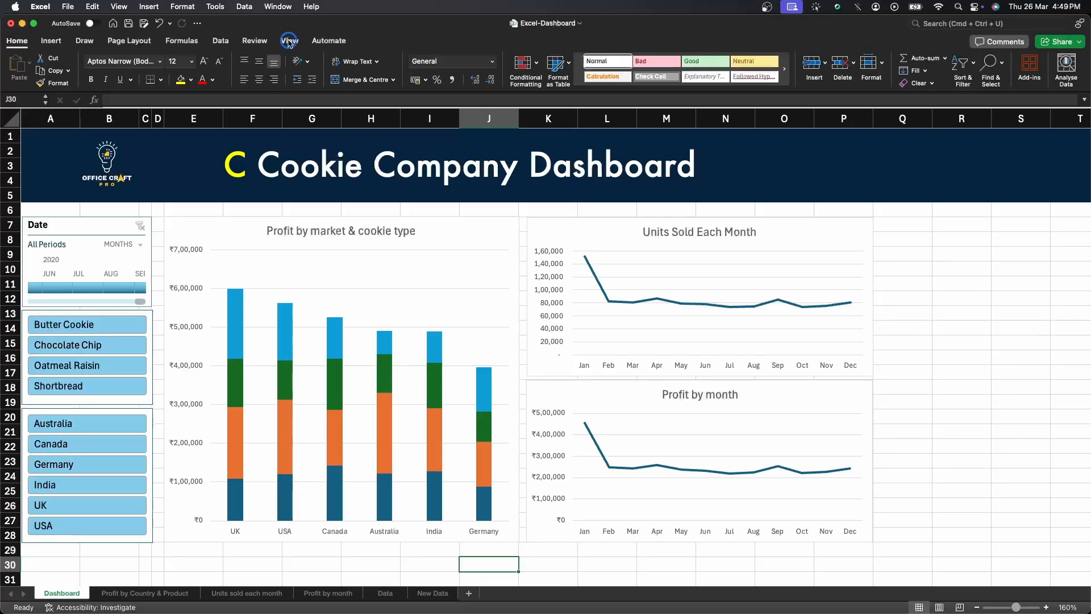
Hide the row and column headings on the dashboard sheet.
{"action": "left_click", "coordinate": [782, 179]}
{"action": "left_click", "coordinate": [290, 40]}
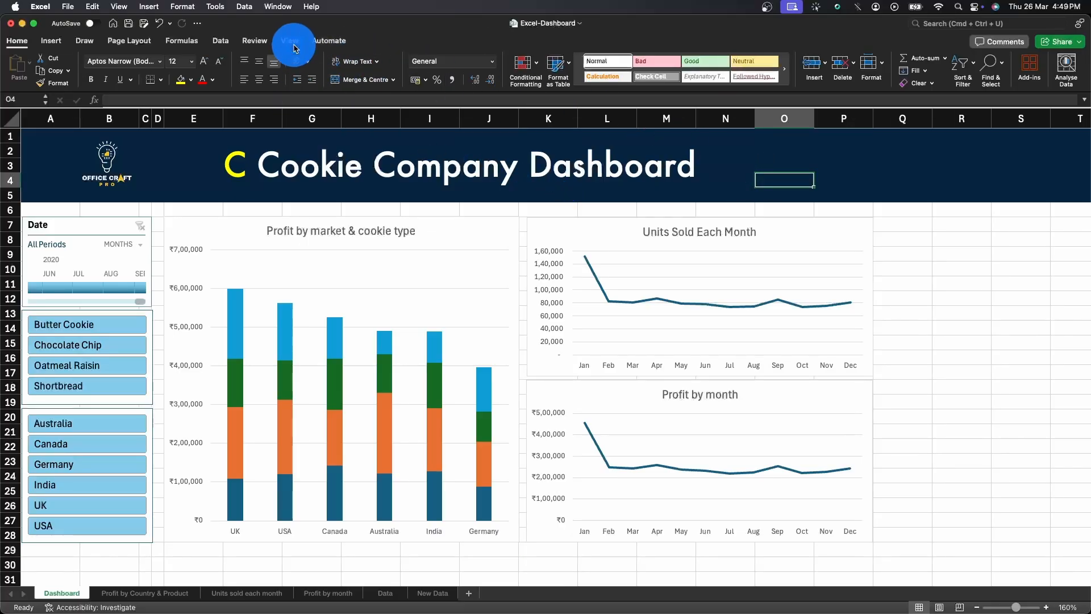
{"action": "left_click", "coordinate": [316, 71]}
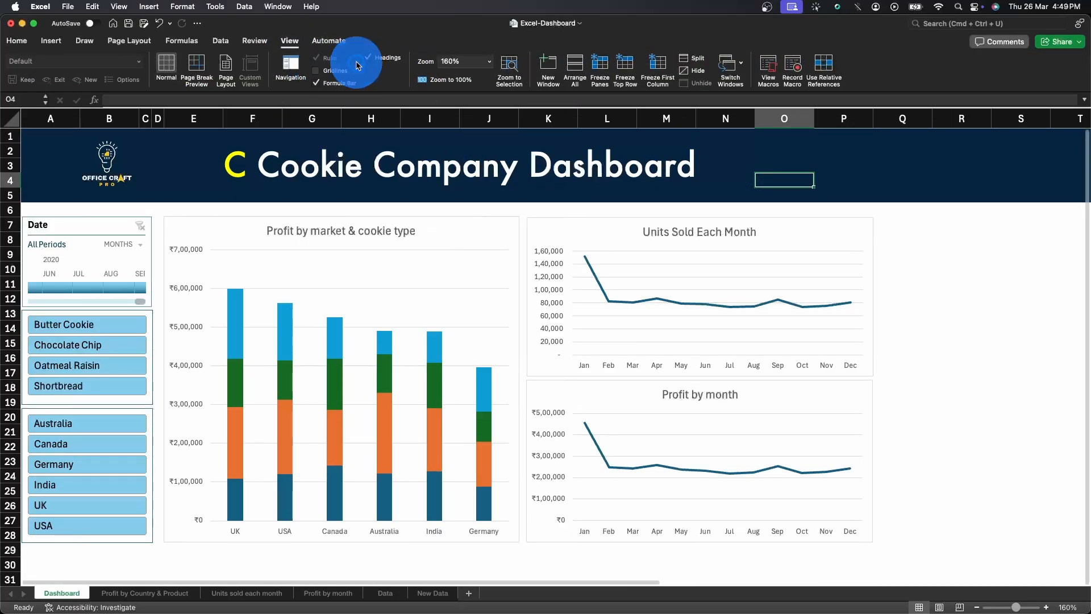
{"action": "left_click", "coordinate": [367, 58]}
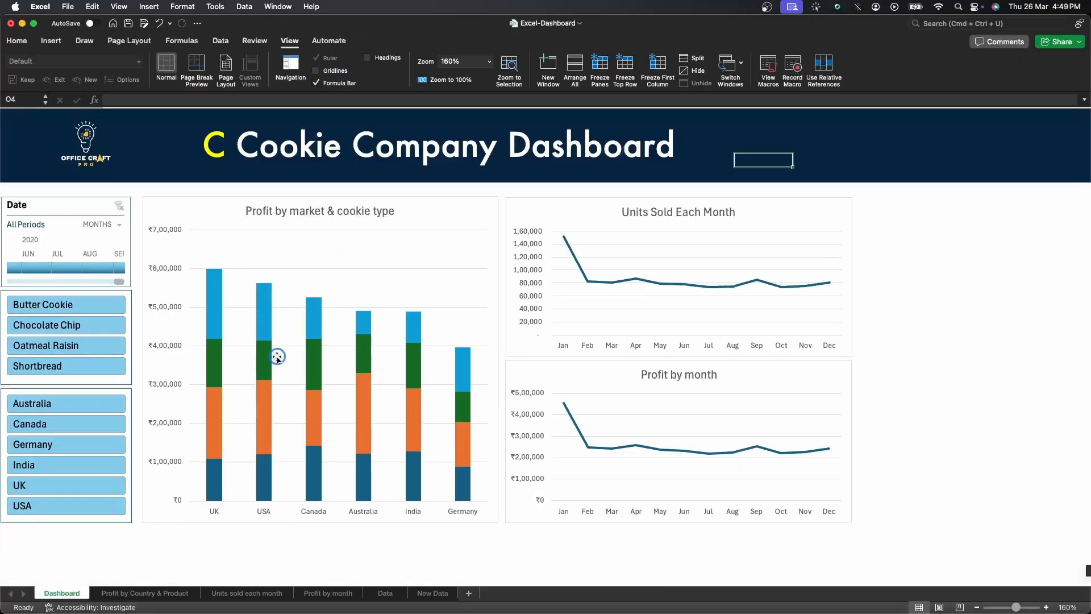
Select all worksheet tabs except Dashboard and hide them.
{"action": "left_click", "coordinate": [143, 594]}
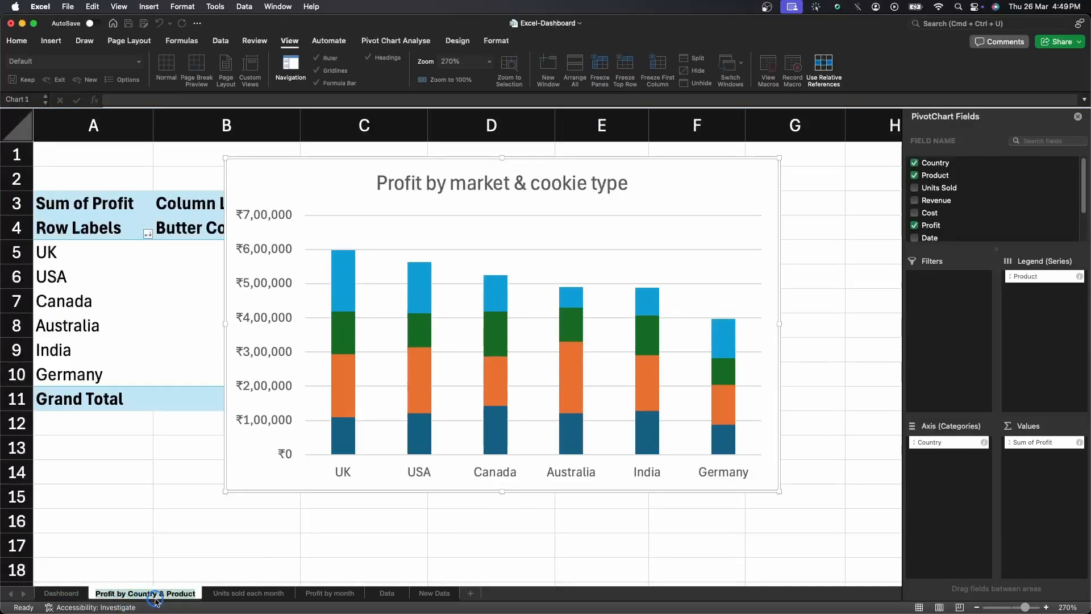
{"action": "left_click", "coordinate": [229, 592], "text": "super"}
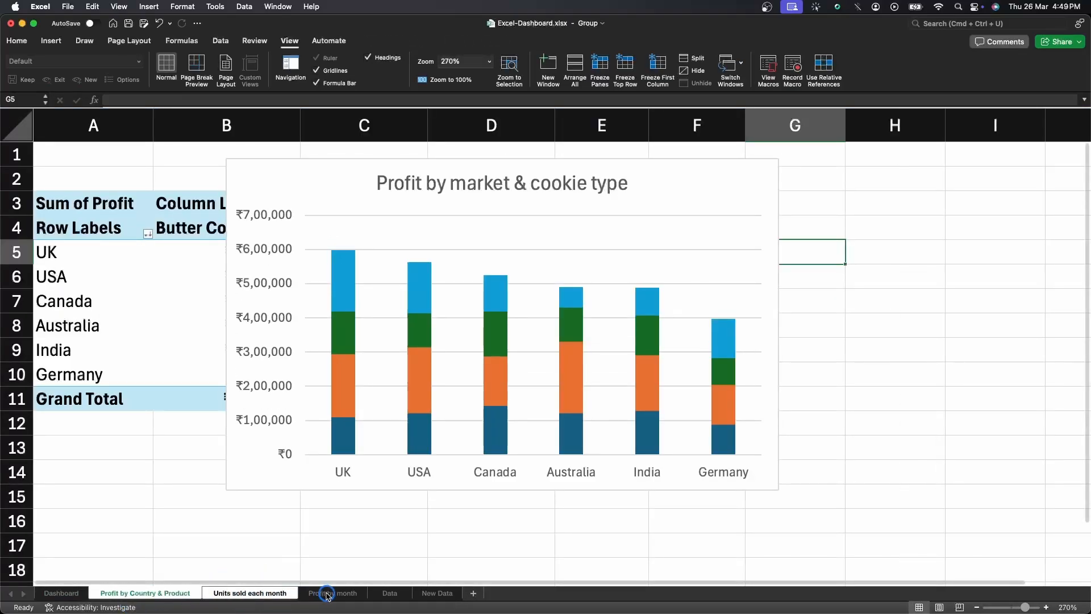
{"action": "left_click", "coordinate": [327, 594], "text": "super"}
{"action": "left_click", "coordinate": [388, 597], "text": "super"}
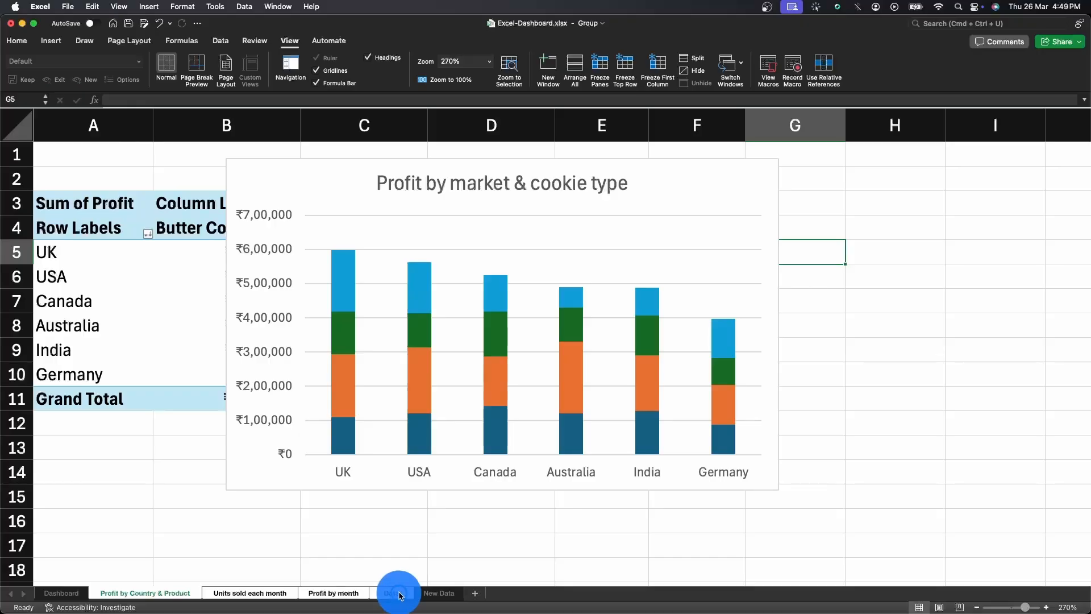
{"action": "left_click", "coordinate": [435, 593], "text": "super"}
{"action": "left_click", "coordinate": [386, 594], "text": "super"}
{"action": "right_click", "coordinate": [386, 595]}
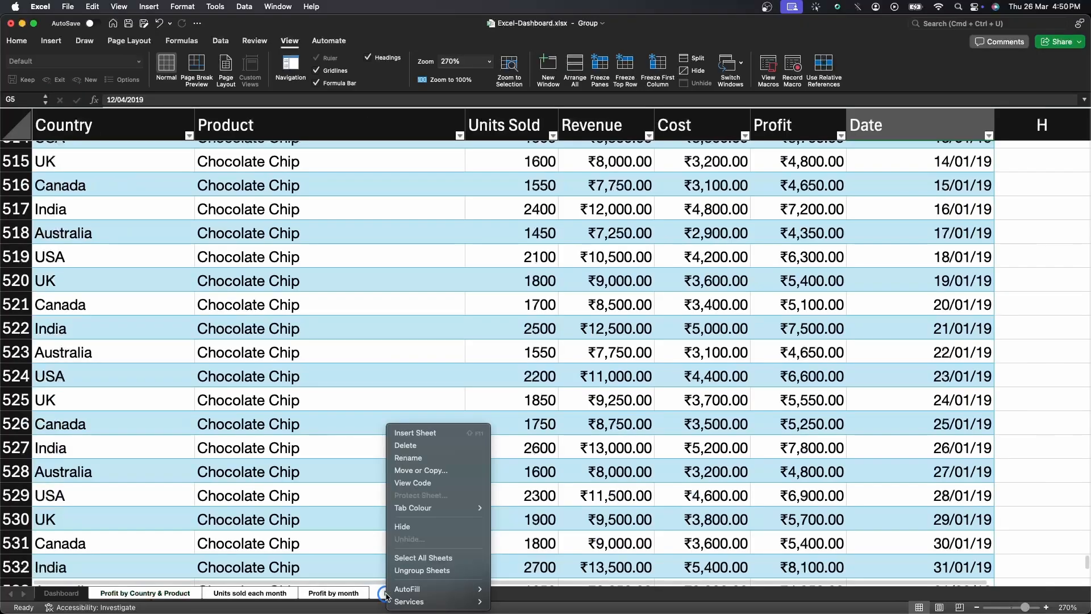
{"action": "left_click", "coordinate": [405, 526]}
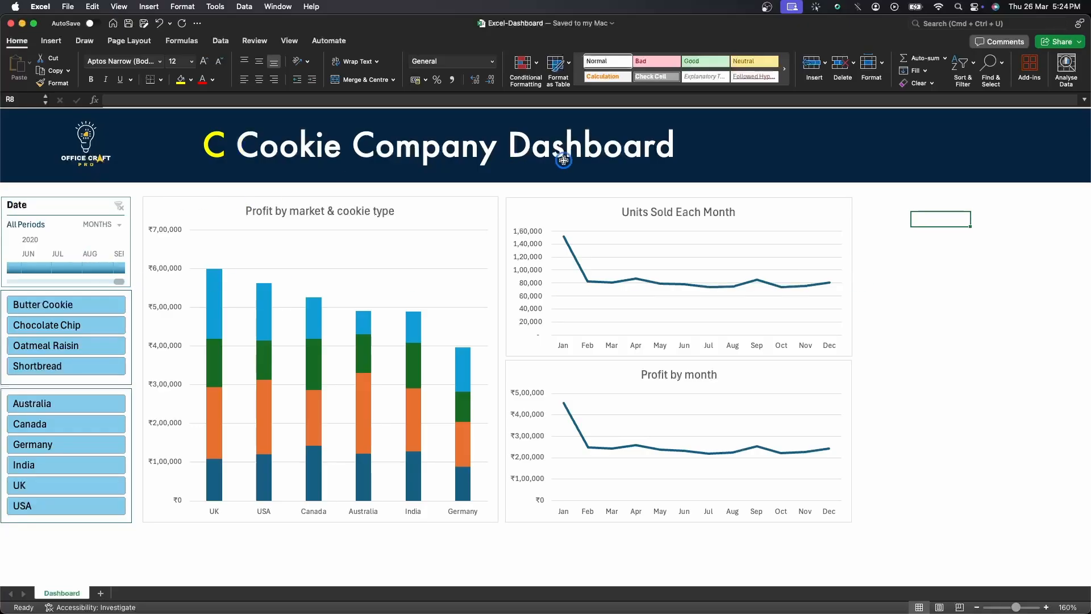
Filter the dashboard to Oatmeal Raisin in India using the product and country slicers.
{"action": "left_click", "coordinate": [67, 307]}
{"action": "left_click", "coordinate": [67, 323]}
{"action": "left_click", "coordinate": [48, 345]}
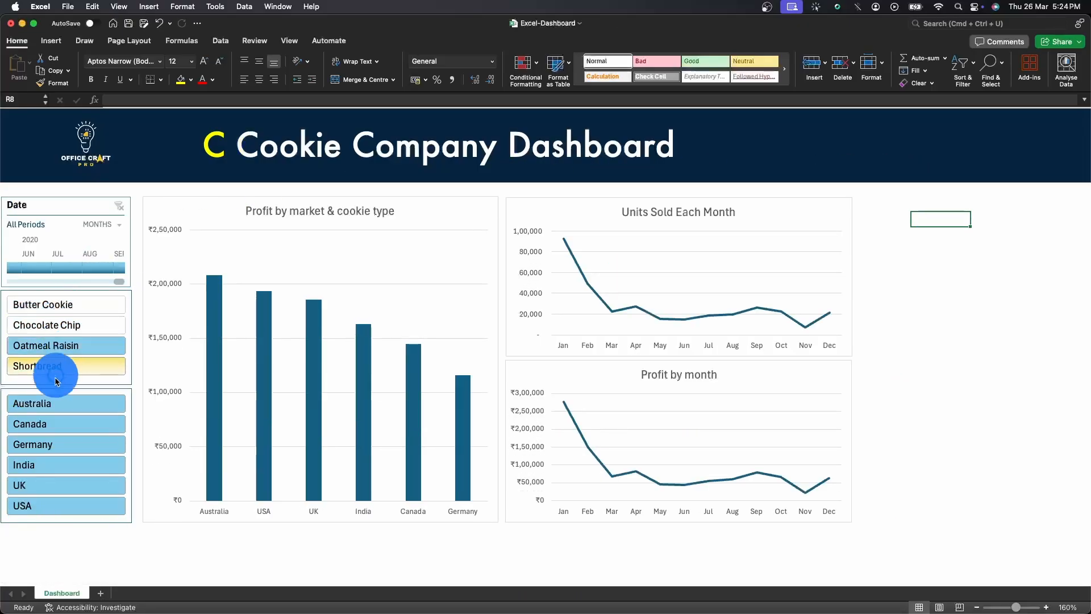
{"action": "left_click", "coordinate": [36, 466]}
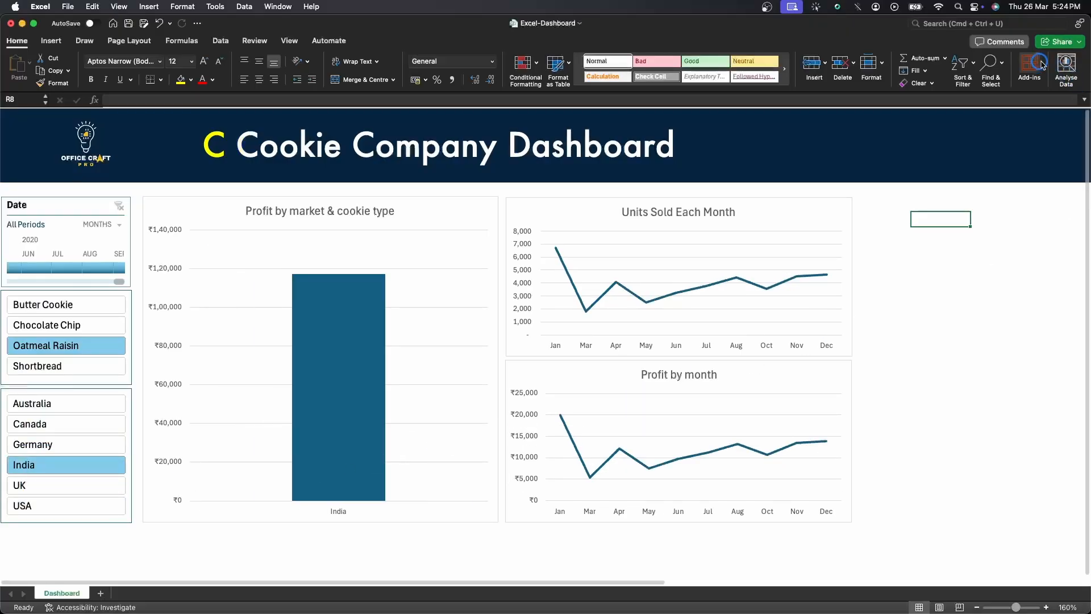
Clear the product and country slicer selections so the dashboard shows all data.
{"action": "left_click", "coordinate": [1080, 44]}
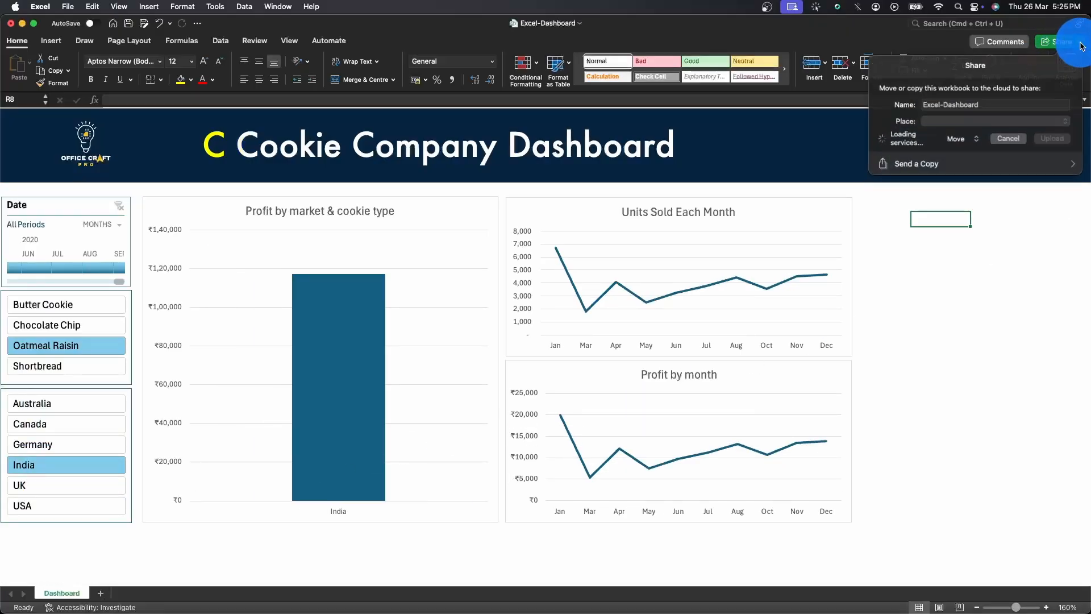
{"action": "left_click", "coordinate": [894, 233]}
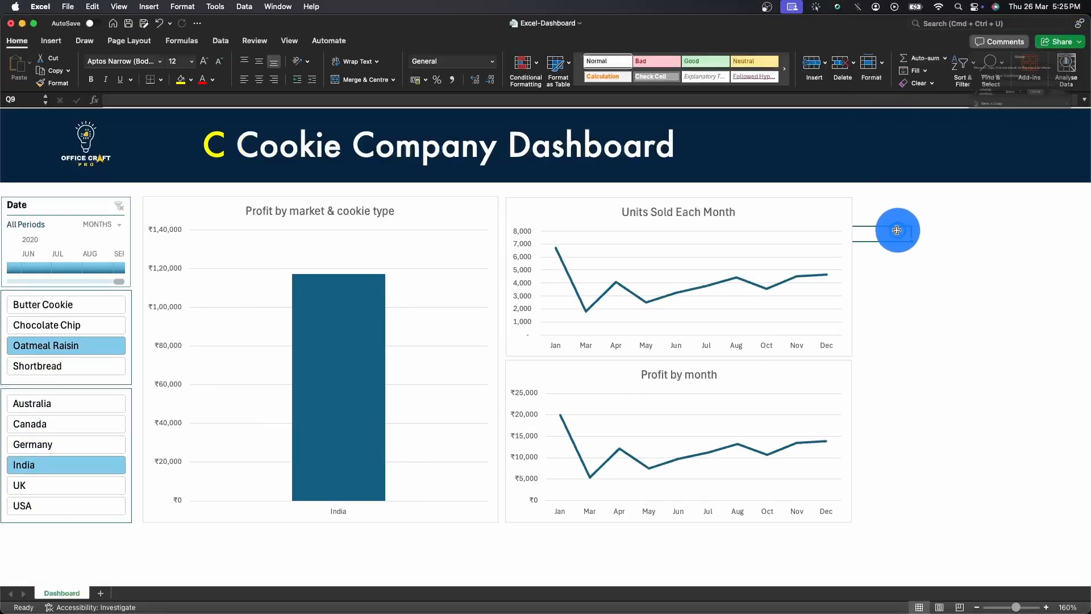
{"action": "left_click_drag", "start_coordinate": [39, 305], "coordinate": [37, 508]}
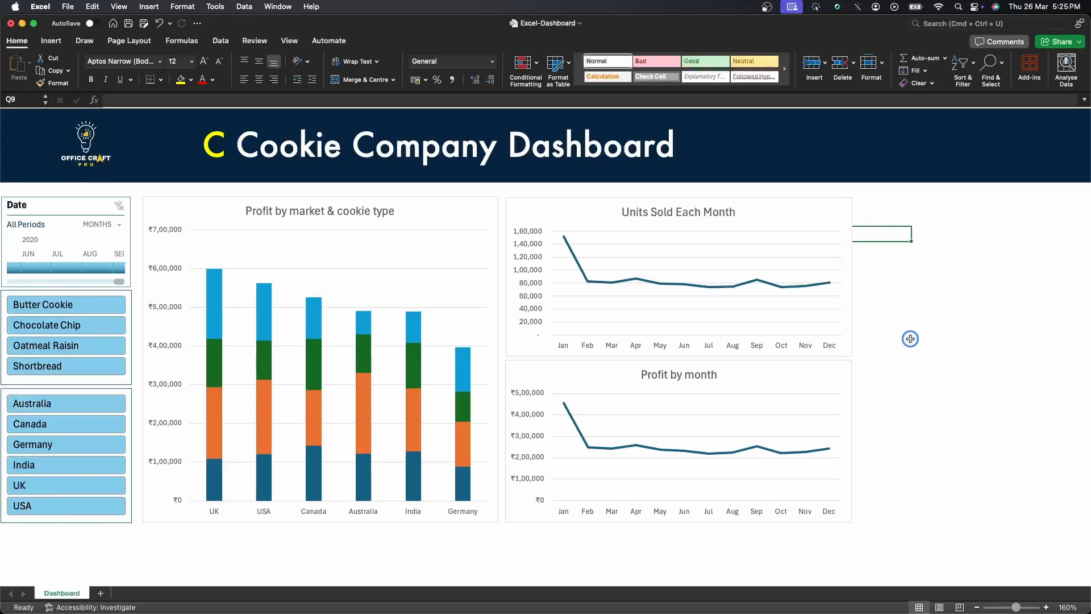